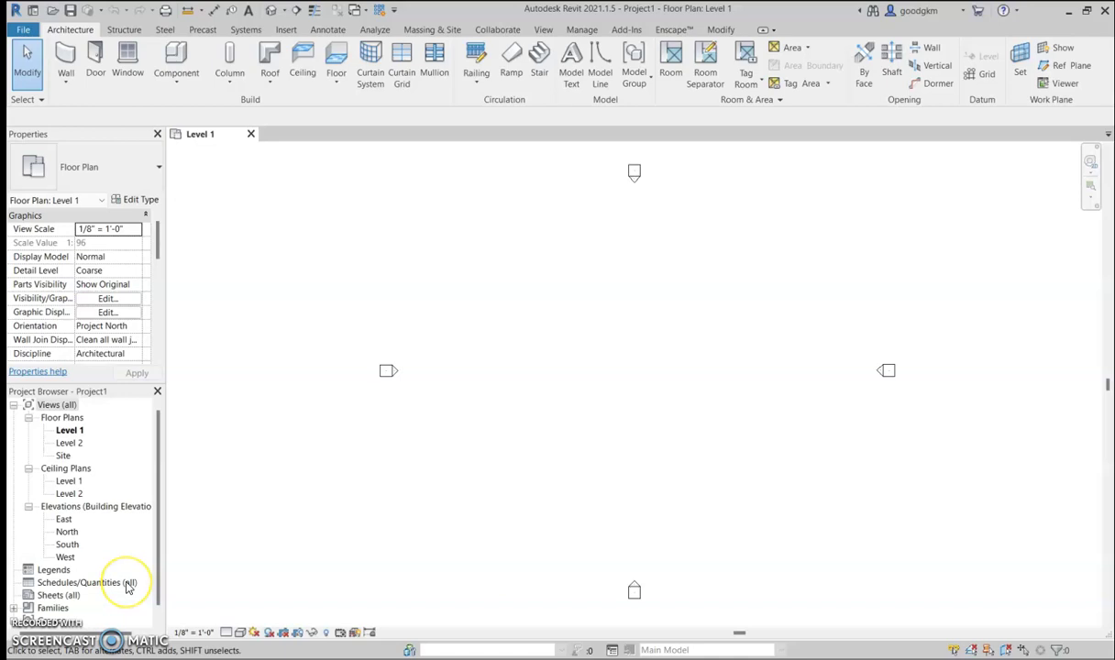
# Start a new generative design study of the Grid Object Placement type
pyautogui.click(151, 574)
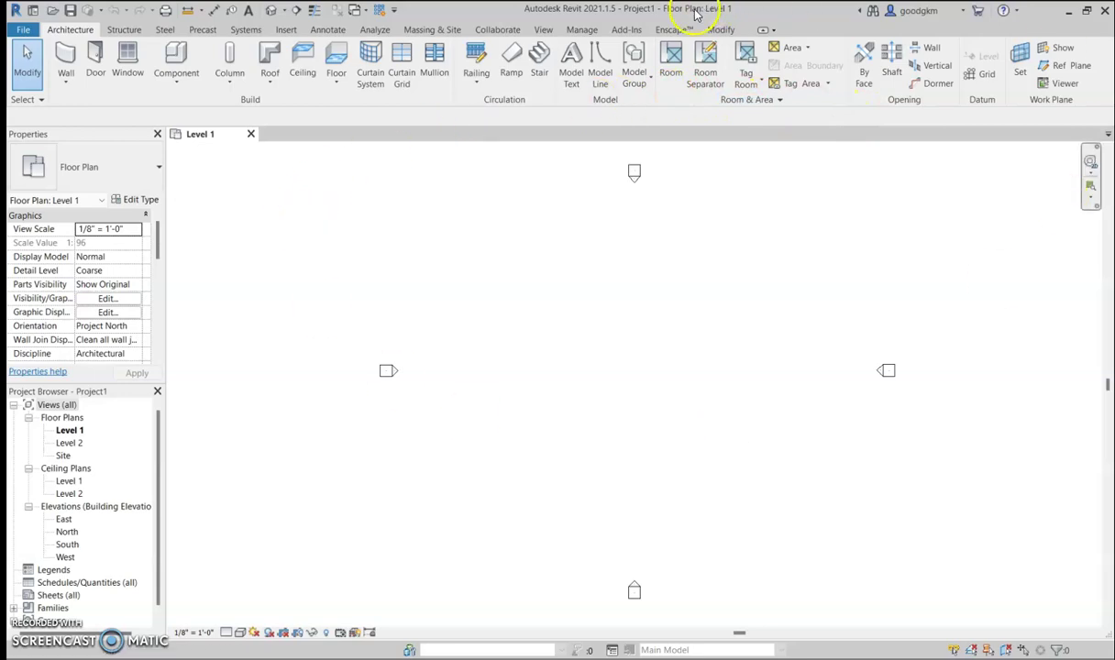
pyautogui.click(583, 30)
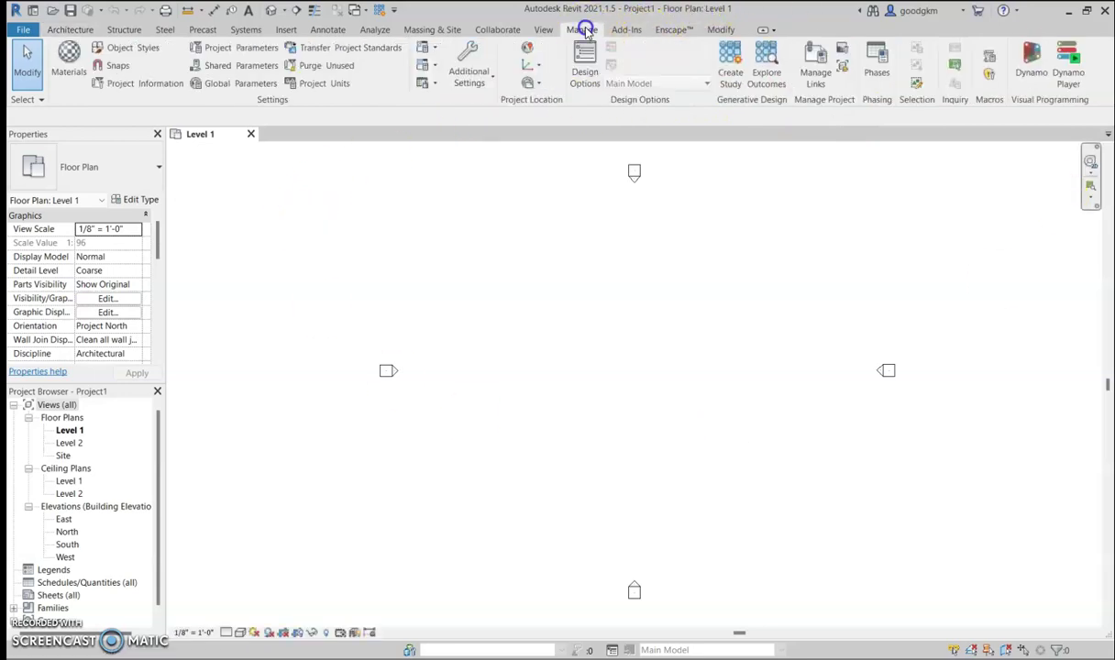
pyautogui.click(739, 87)
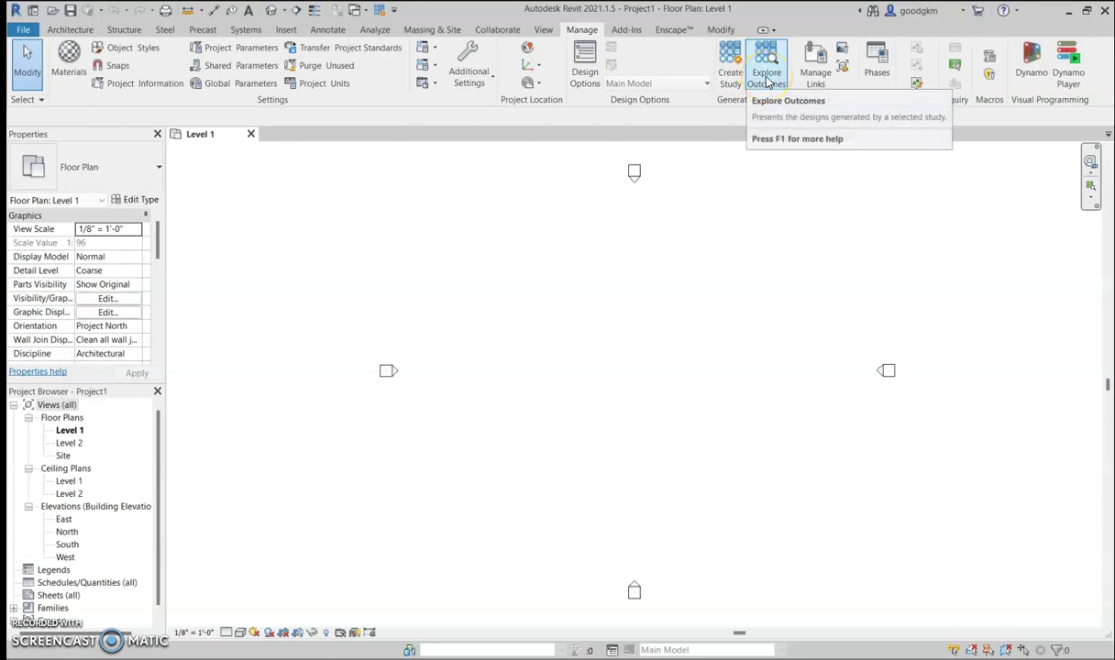
pyautogui.click(723, 79)
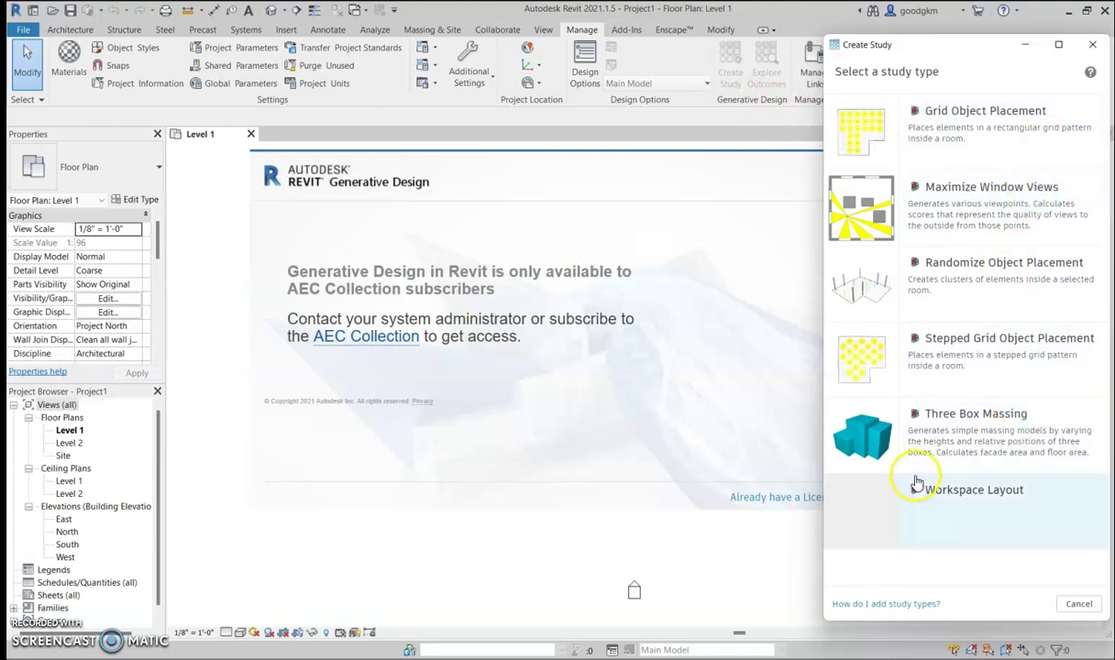
pyautogui.click(938, 541)
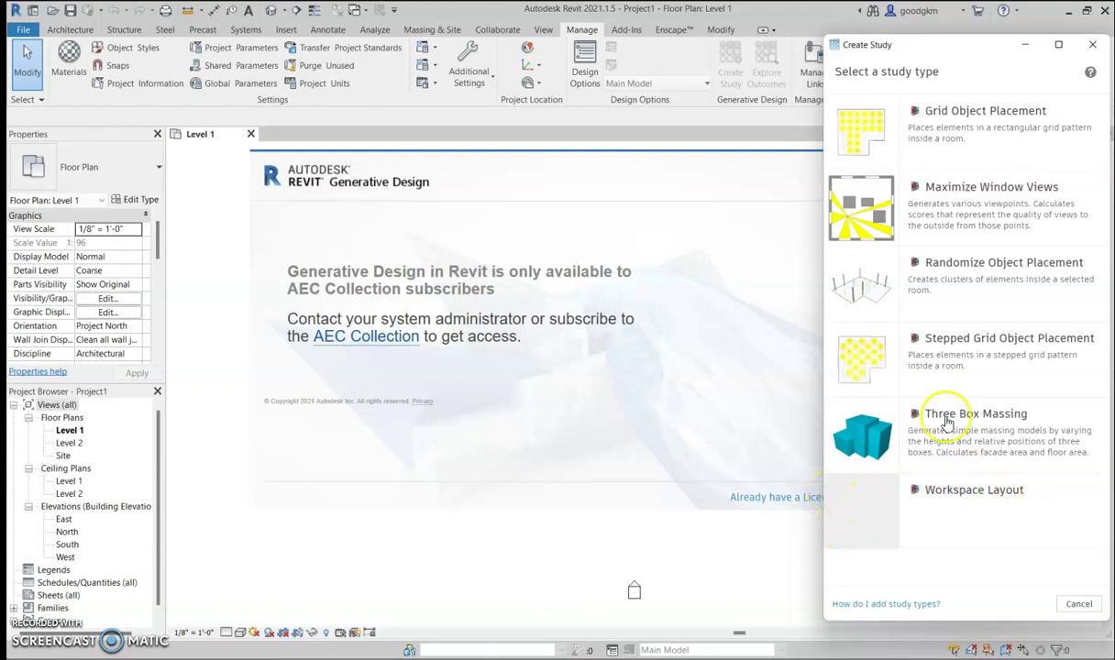
pyautogui.click(918, 131)
pyautogui.click(915, 127)
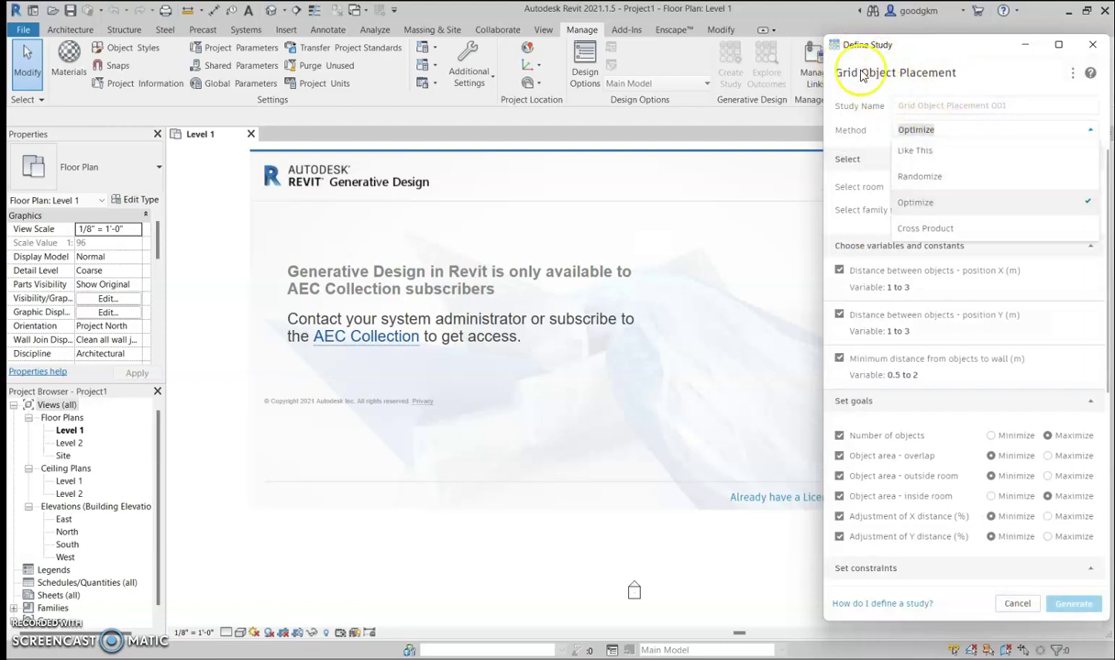
# Examine the Grid Object Placement study's method options, variables, goals, constraints and generation settings
pyautogui.click(951, 105)
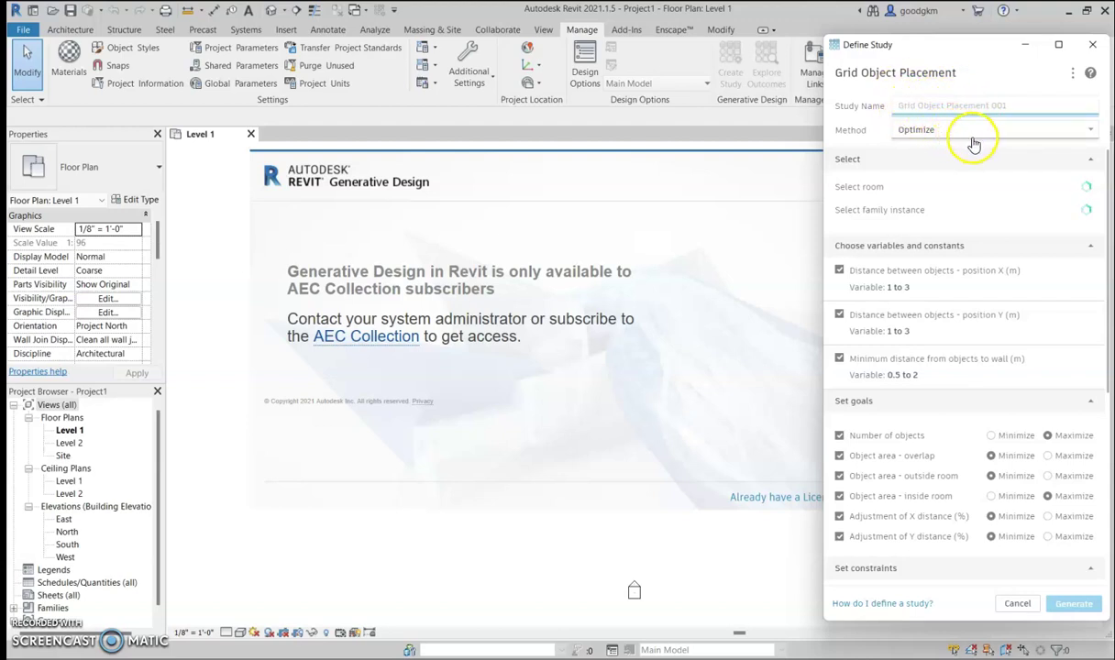
pyautogui.click(1008, 133)
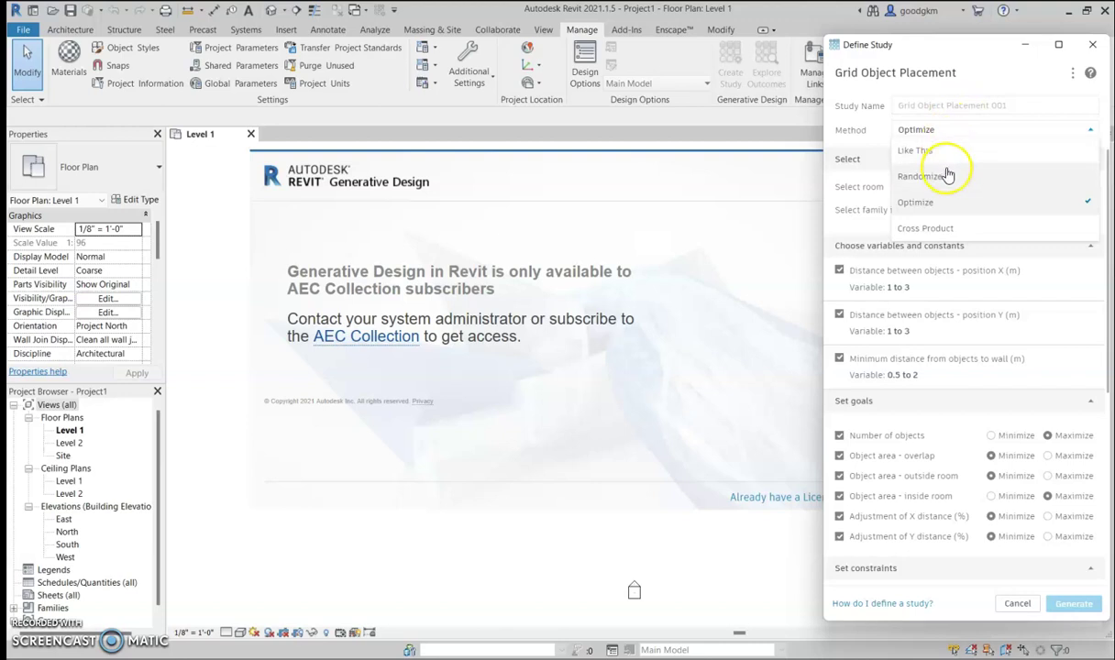
pyautogui.click(952, 129)
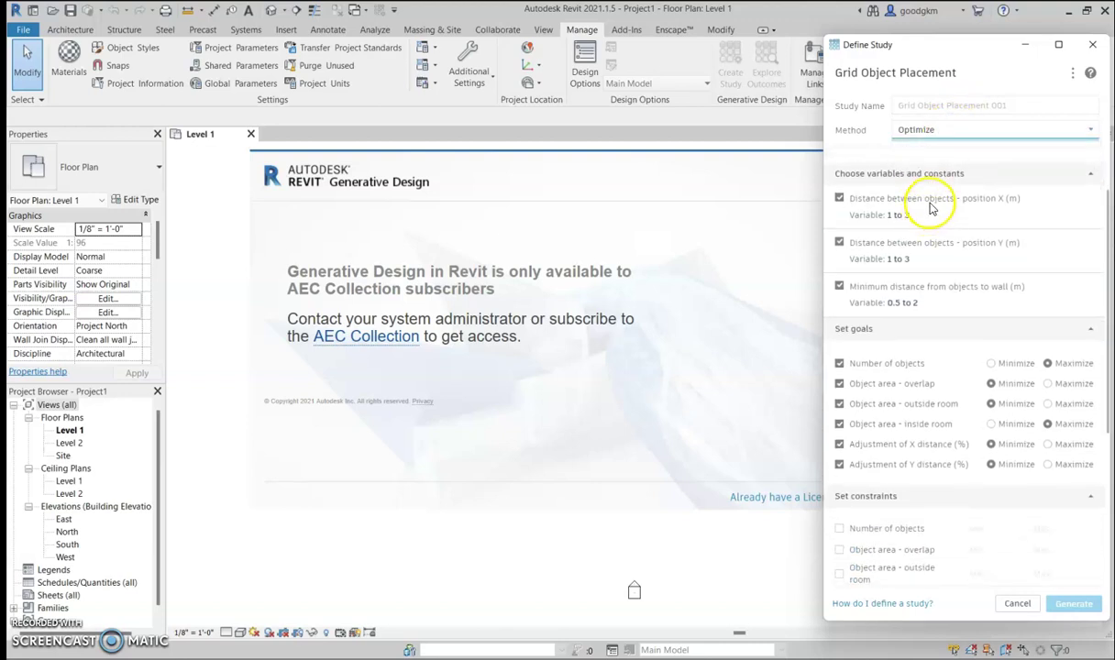
pyautogui.scroll(-1, 907, 287)
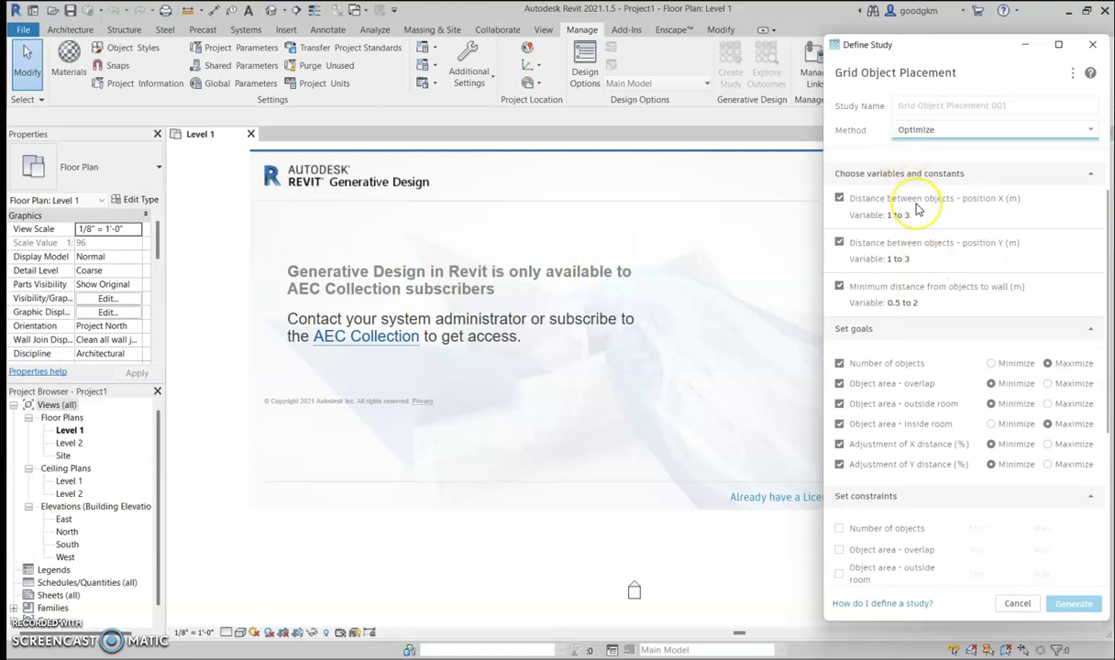
pyautogui.scroll(-1, 917, 210)
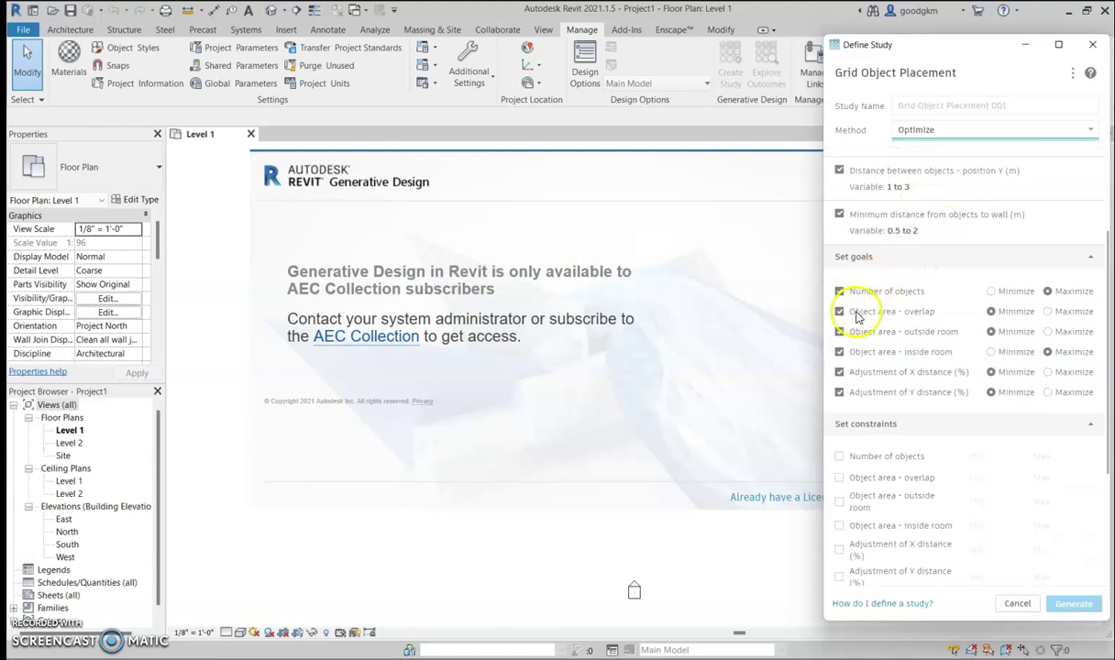
pyautogui.scroll(-2, 965, 359)
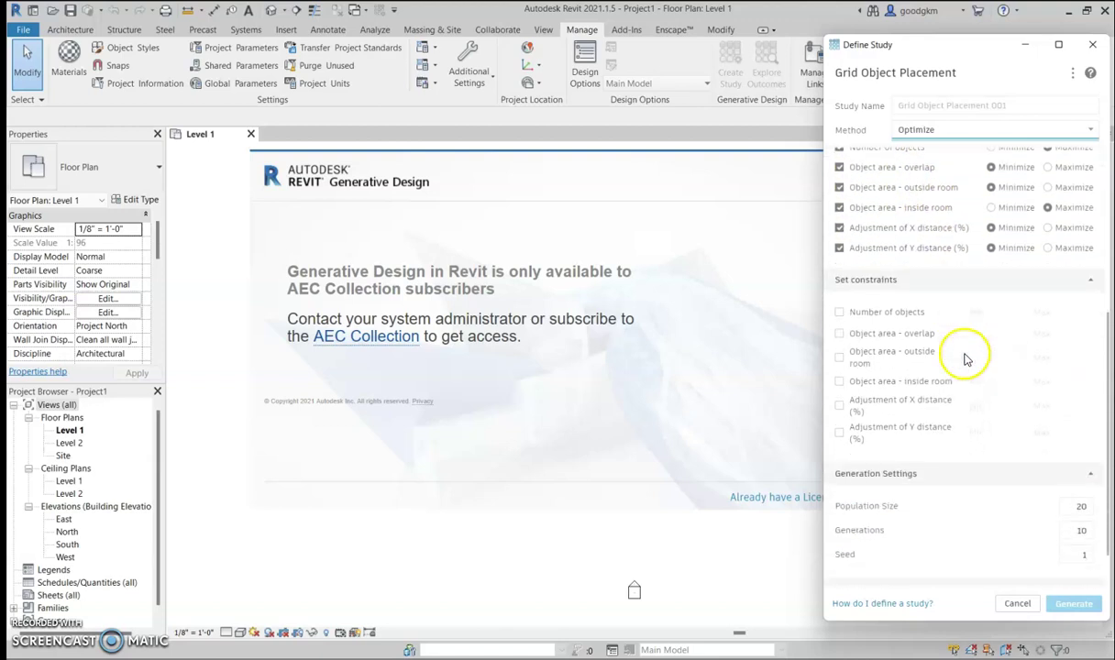
pyautogui.scroll(-1, 965, 357)
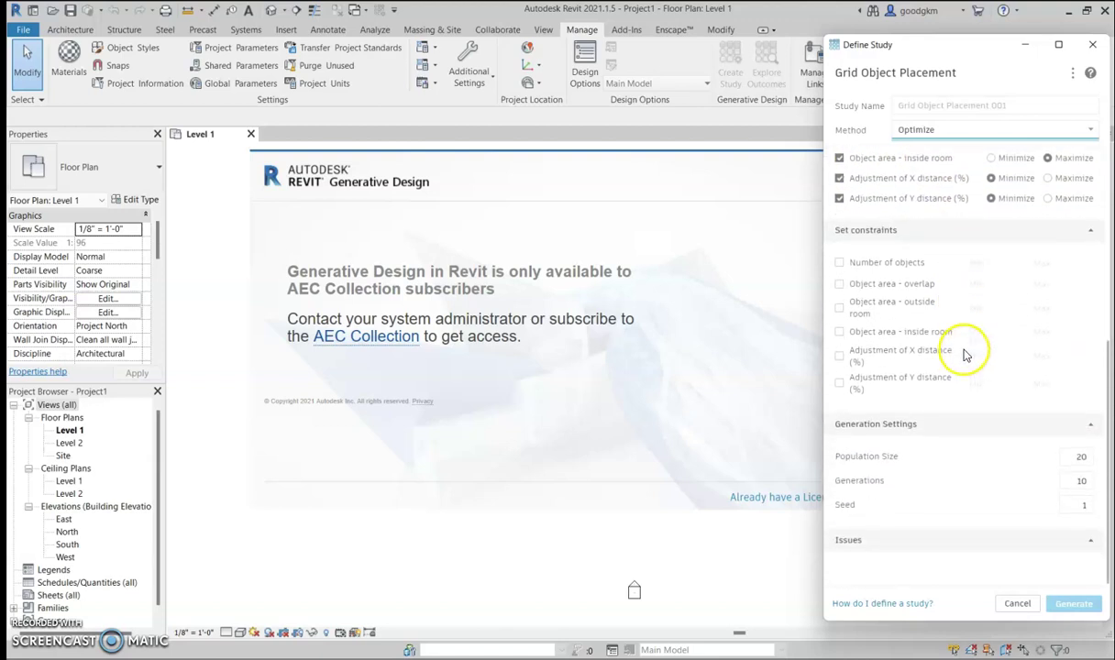
pyautogui.click(1075, 480)
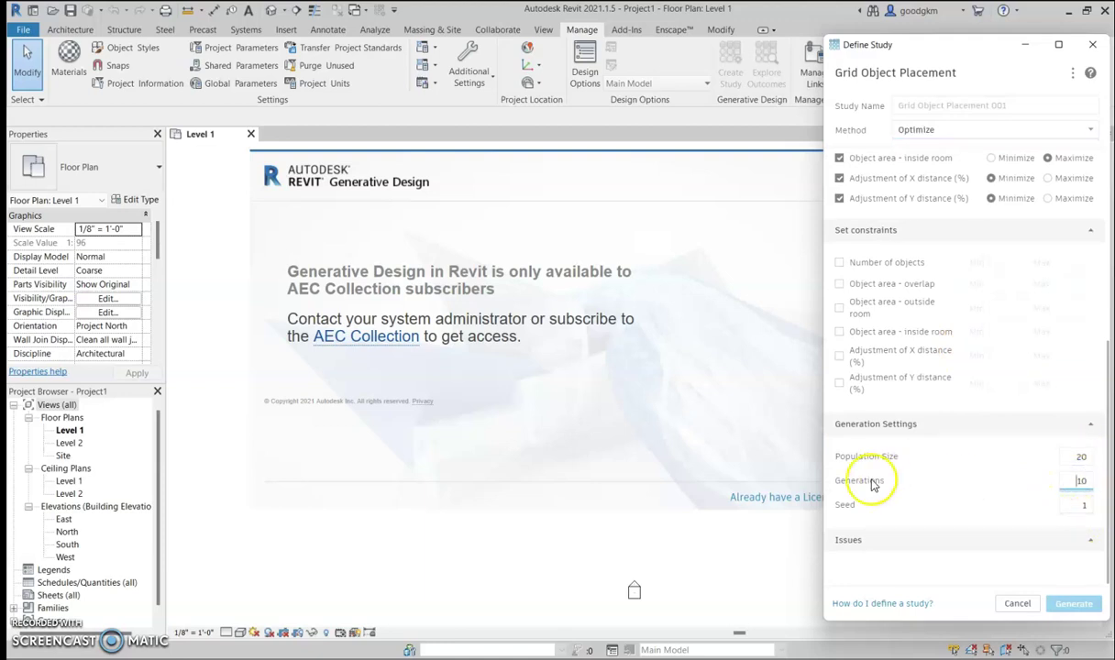
pyautogui.click(1073, 508)
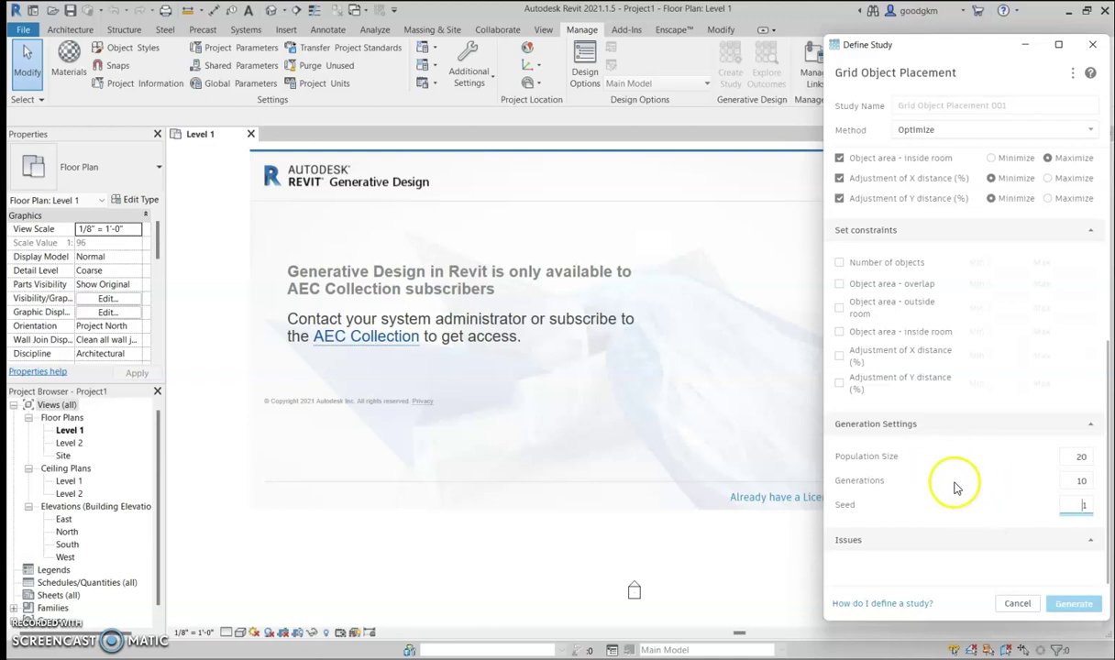
pyautogui.scroll(5, 990, 385)
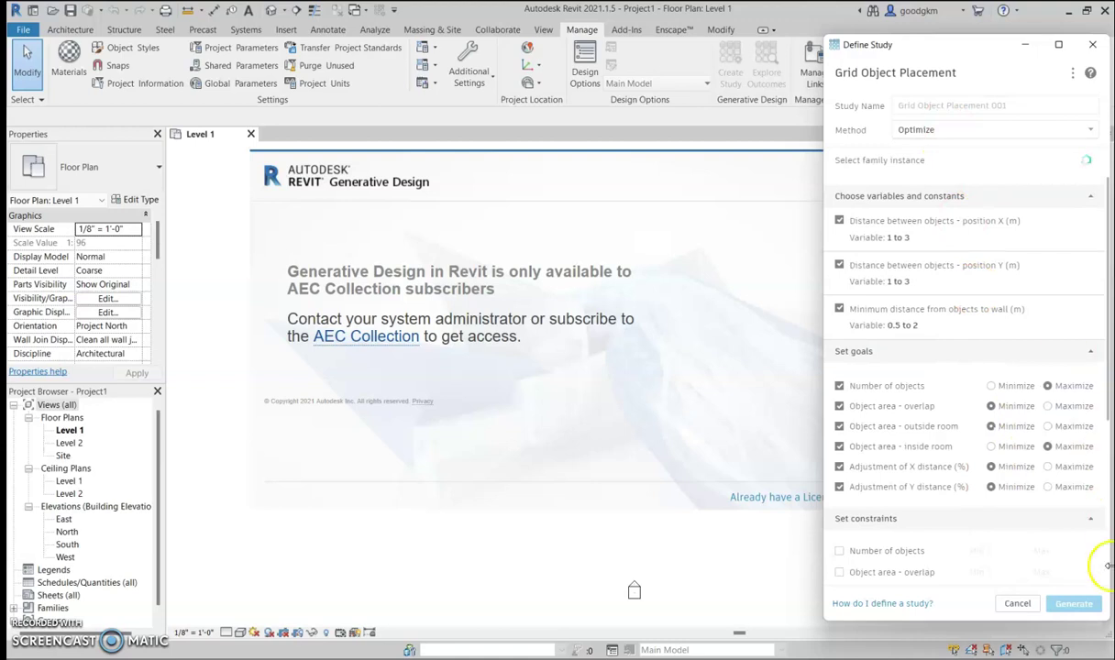
pyautogui.scroll(-1, 1054, 541)
pyautogui.scroll(-2, 1061, 551)
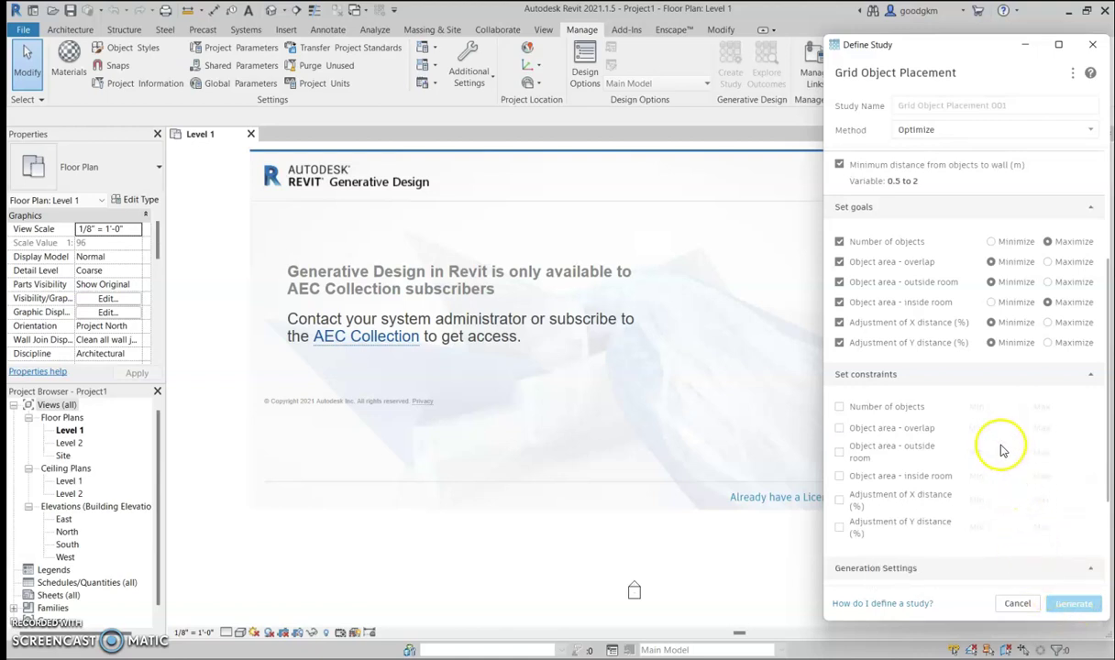
pyautogui.scroll(4, 997, 451)
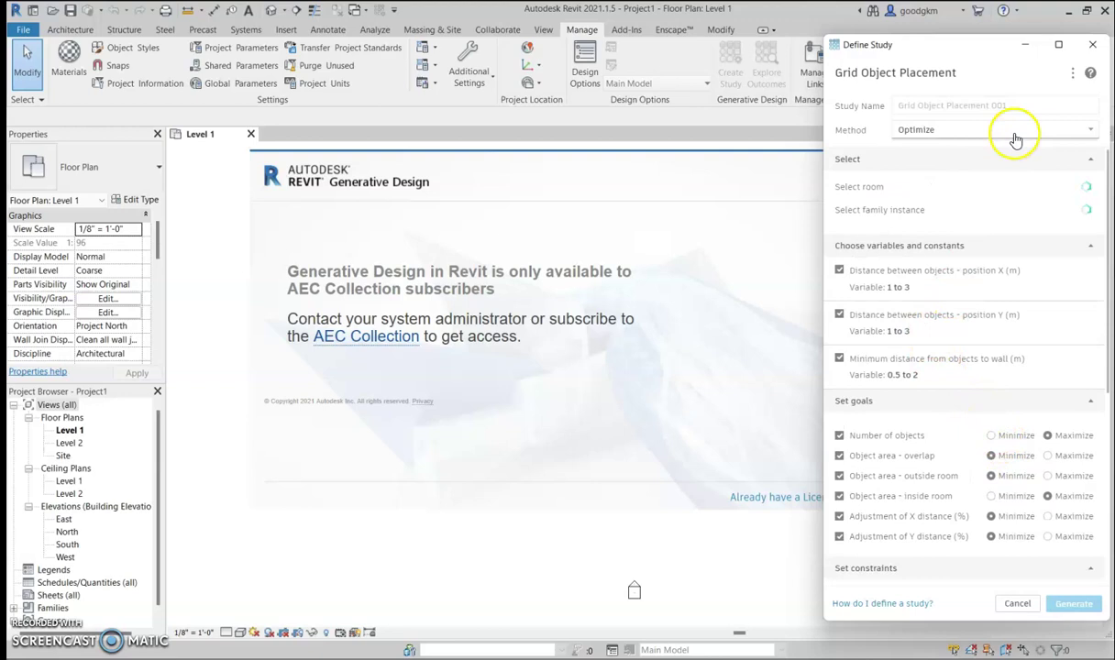
# Put away the study definition window and the Generative Design subscription notice, and launch Dynamo
pyautogui.click(1025, 46)
pyautogui.click(1027, 71)
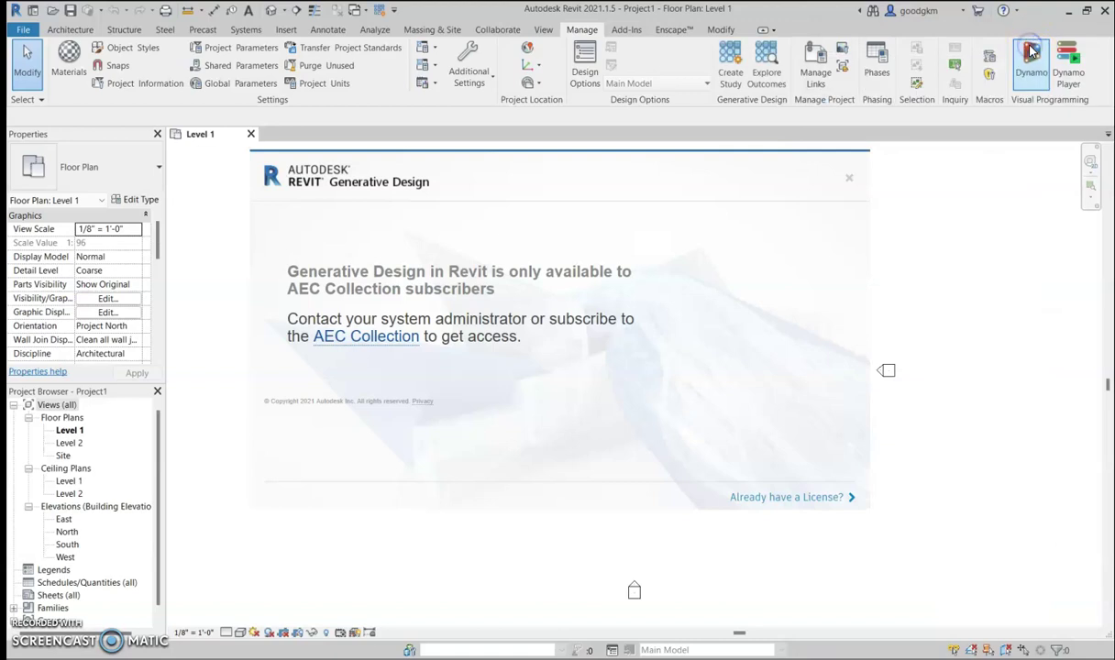
pyautogui.click(1034, 86)
pyautogui.click(851, 178)
pyautogui.click(761, 230)
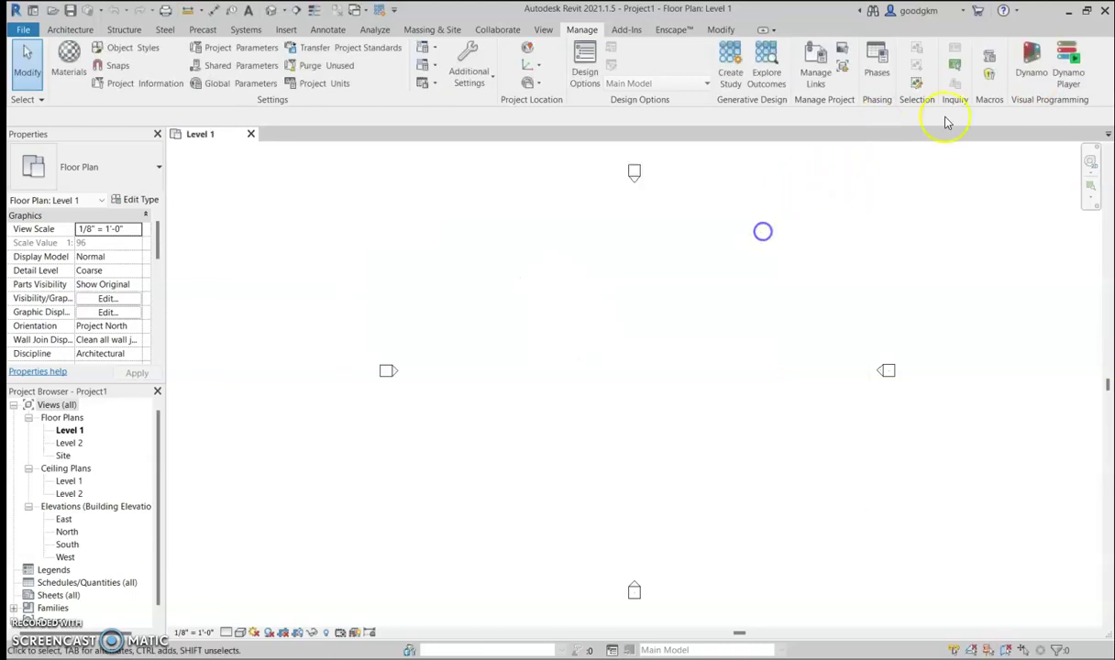
pyautogui.click(1031, 75)
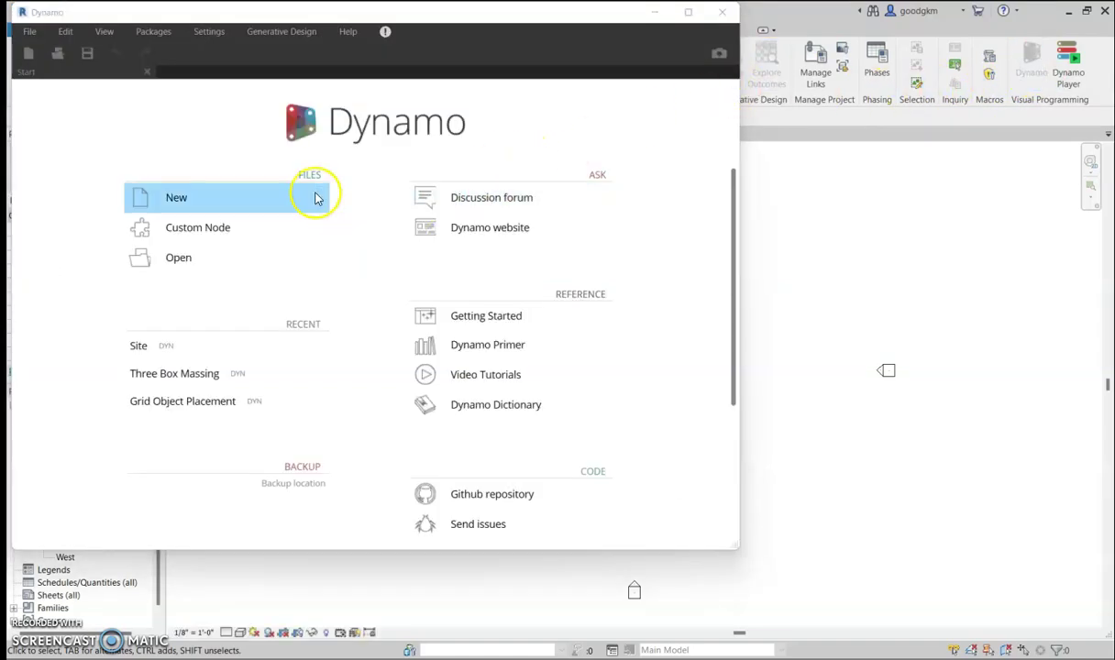
# Create a new home workspace in Dynamo
pyautogui.click(28, 31)
pyautogui.click(62, 51)
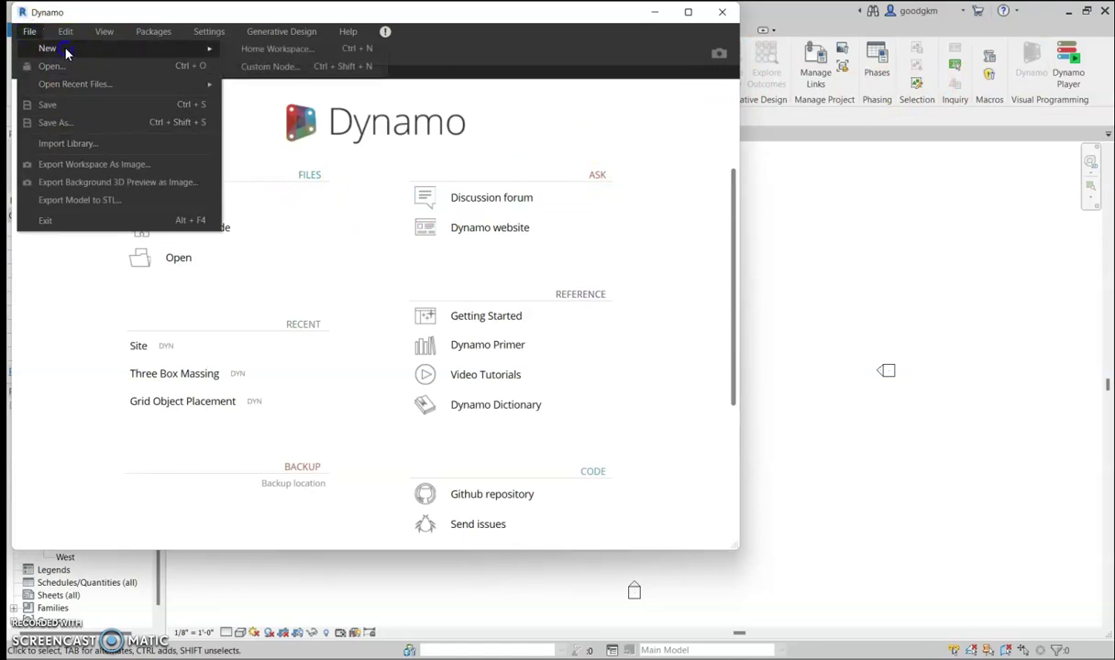
pyautogui.click(56, 34)
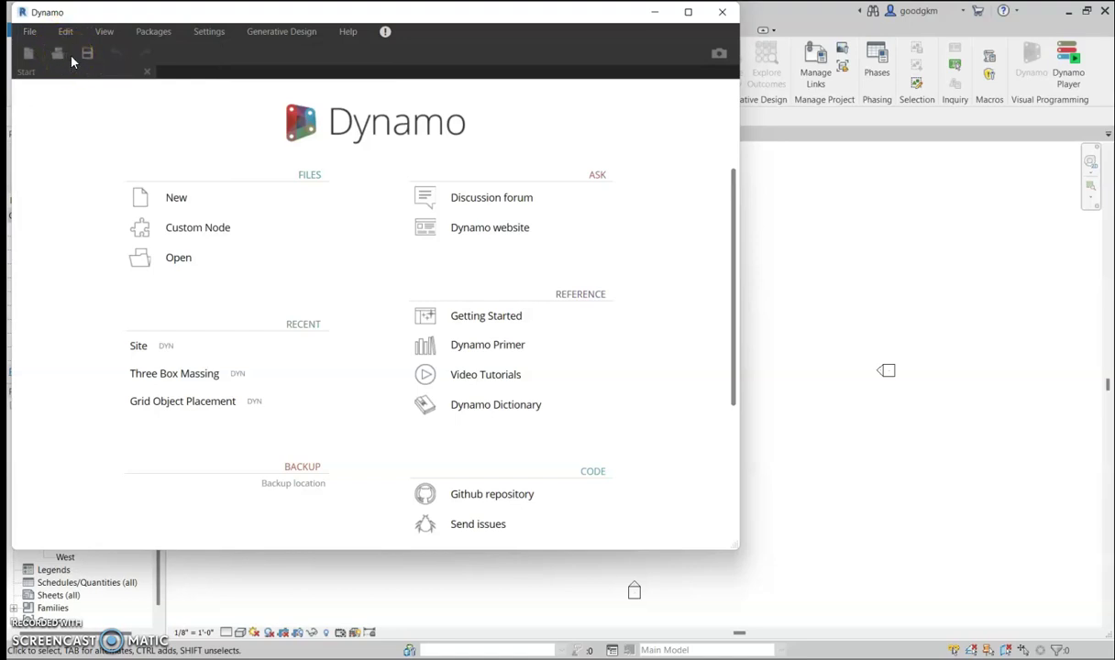
pyautogui.click(85, 53)
pyautogui.click(31, 33)
pyautogui.click(65, 46)
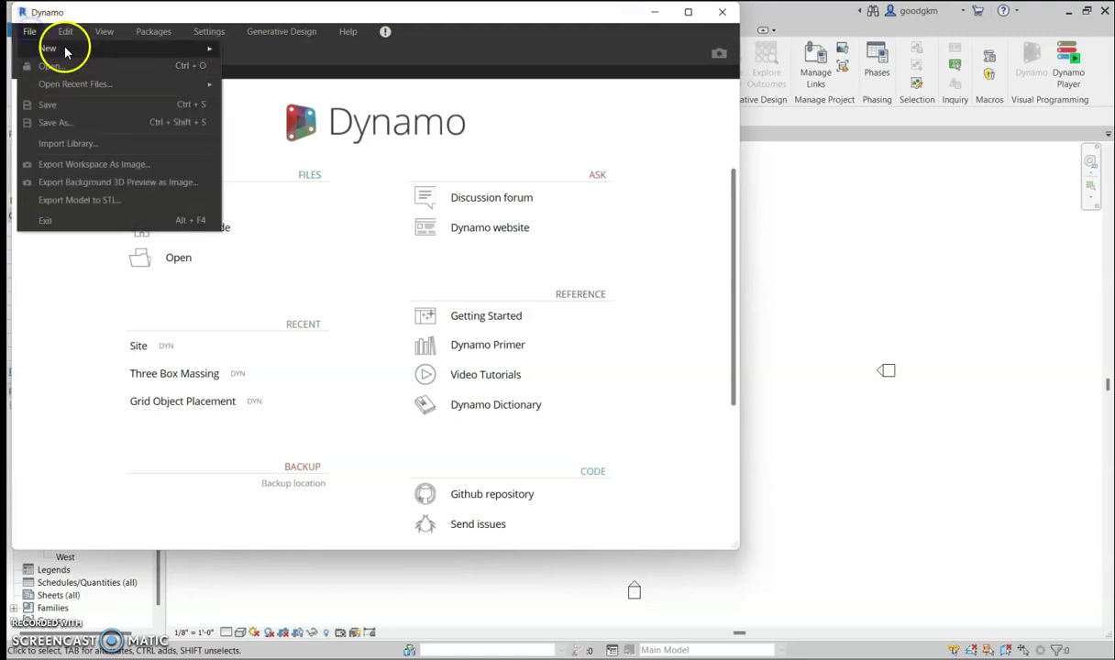
pyautogui.click(172, 50)
pyautogui.click(236, 48)
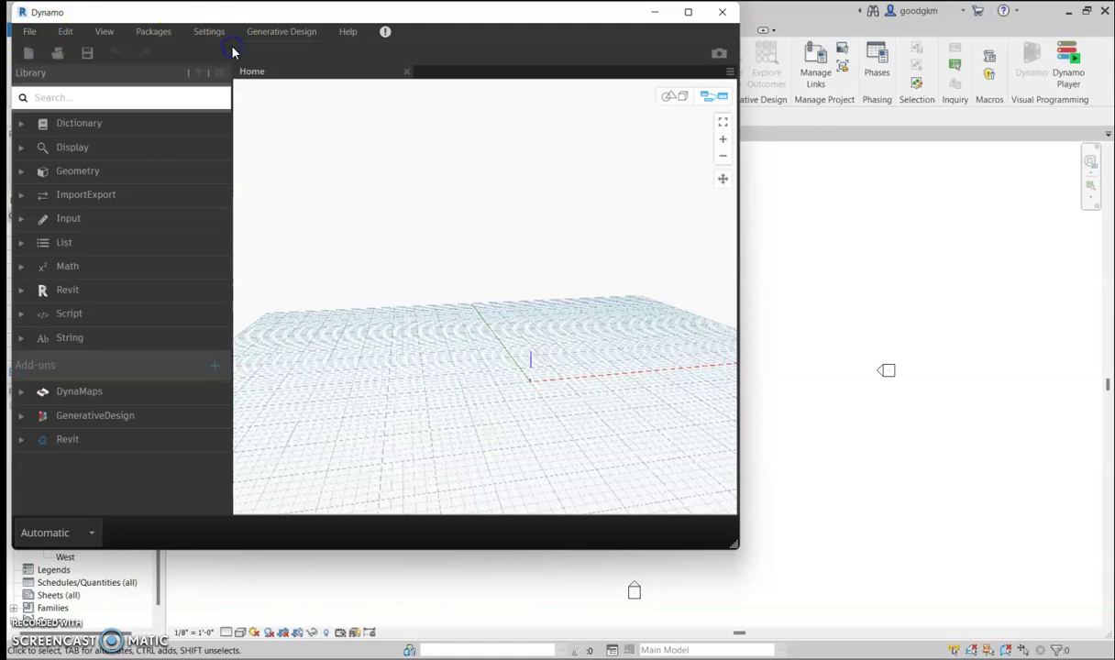
# Search the online Dynamo packages for "dynamaps" and close the package search without installing anything
pyautogui.click(151, 33)
pyautogui.click(101, 31)
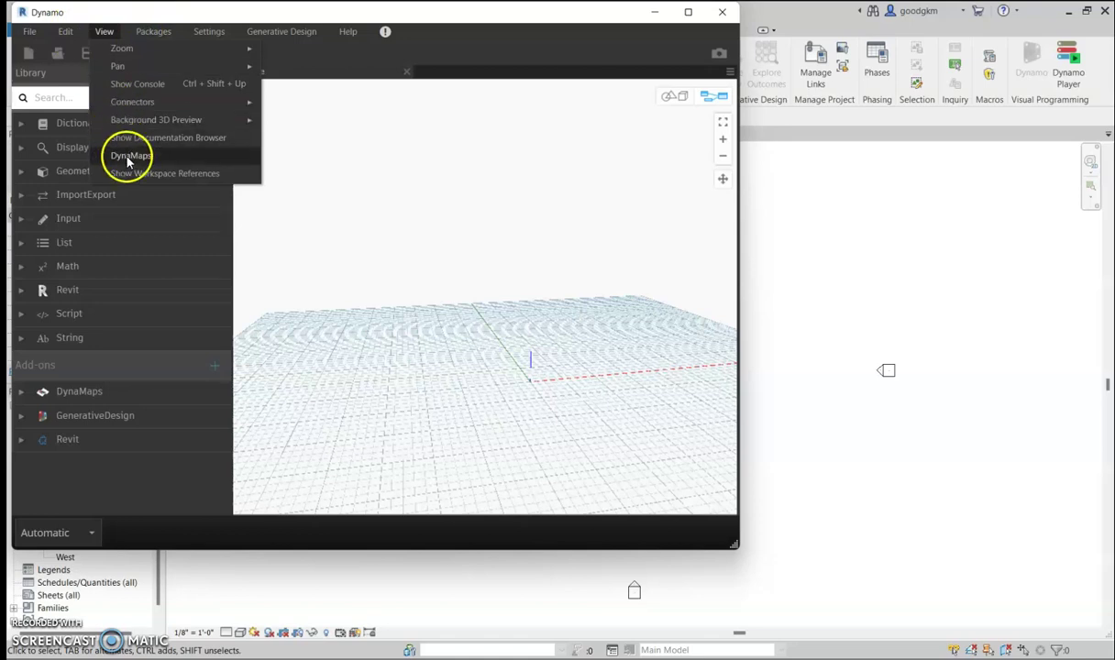
pyautogui.click(163, 31)
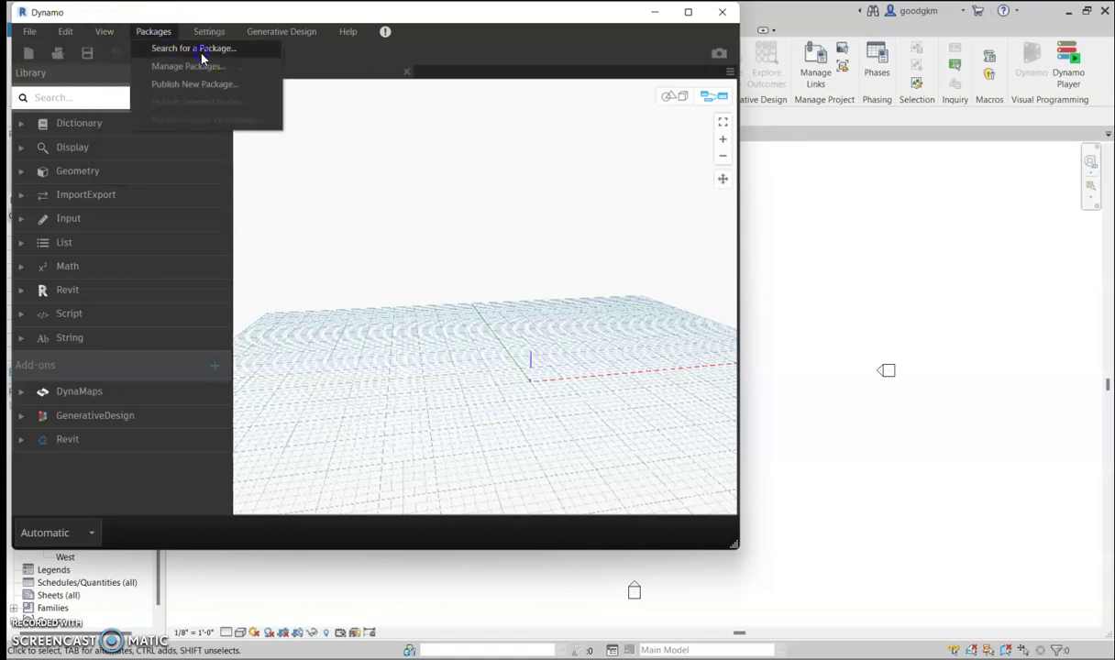
pyautogui.click(199, 48)
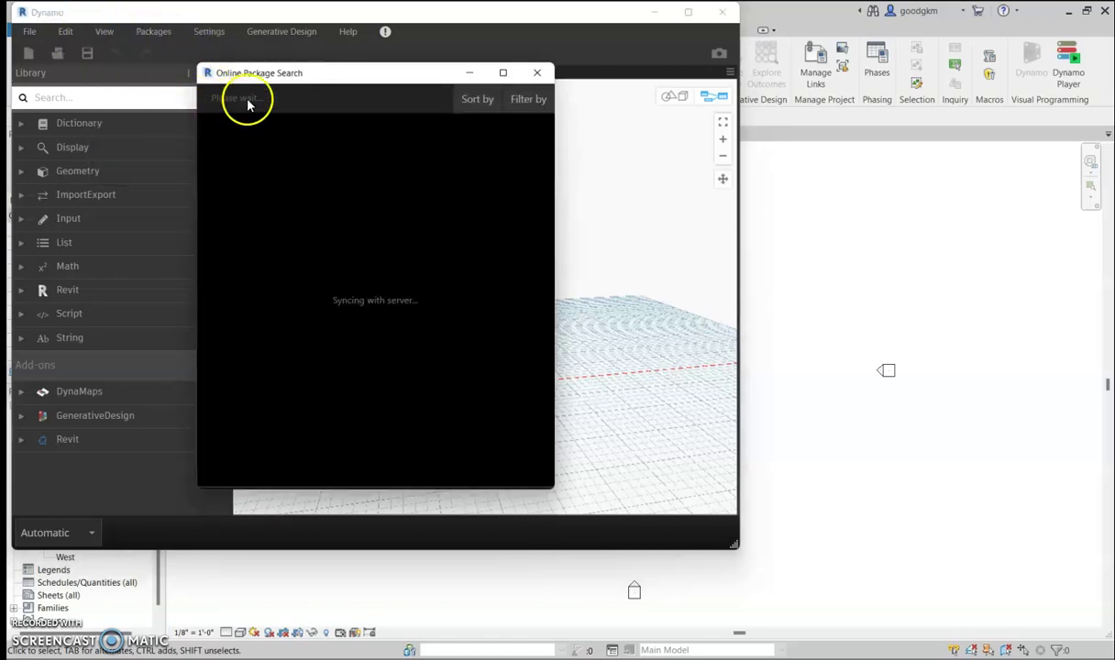
pyautogui.click(256, 100)
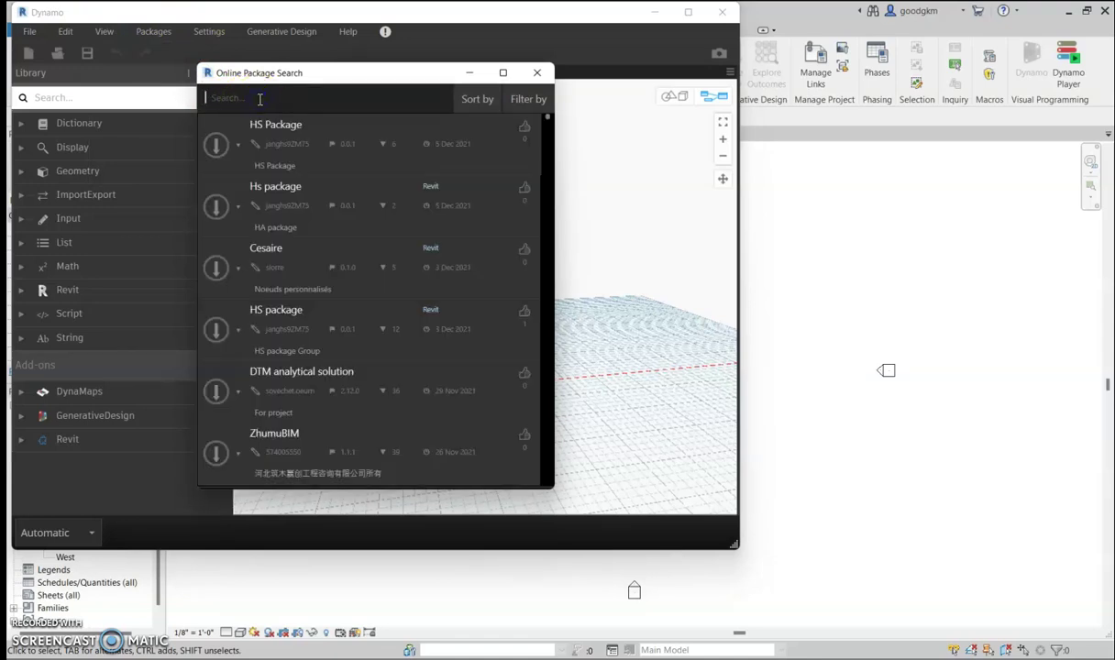
pyautogui.write('dynamap')
pyautogui.write('s')
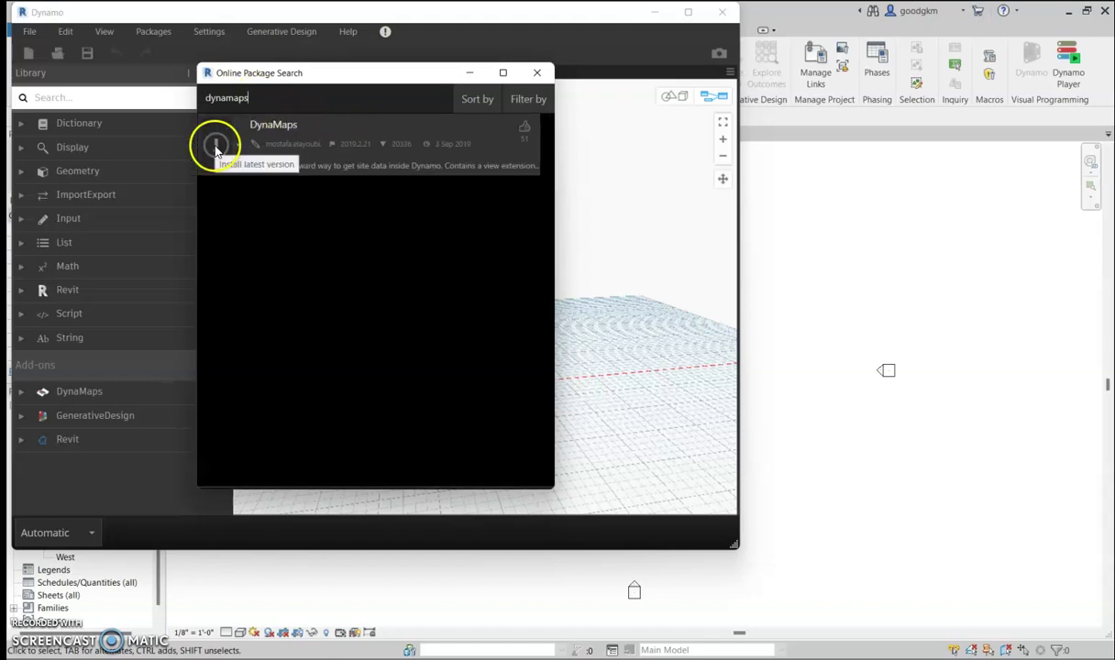
pyautogui.click(536, 72)
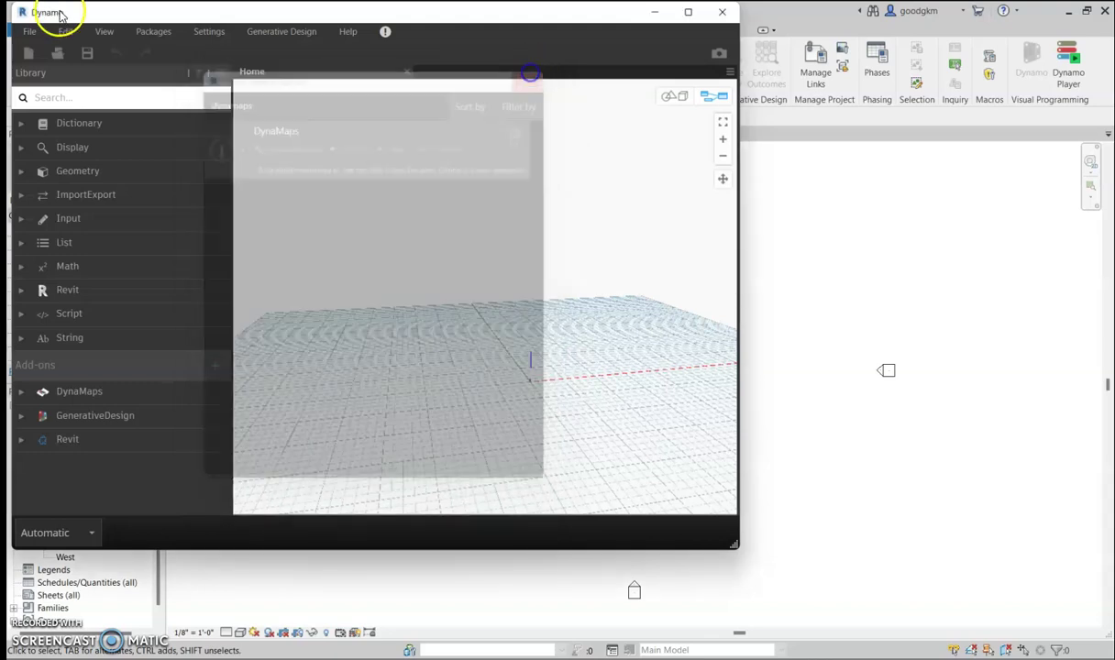
# Open the DynaMaps extension and move its window clear of the Dynamo library so the whole map and its controls fit on screen
pyautogui.click(101, 33)
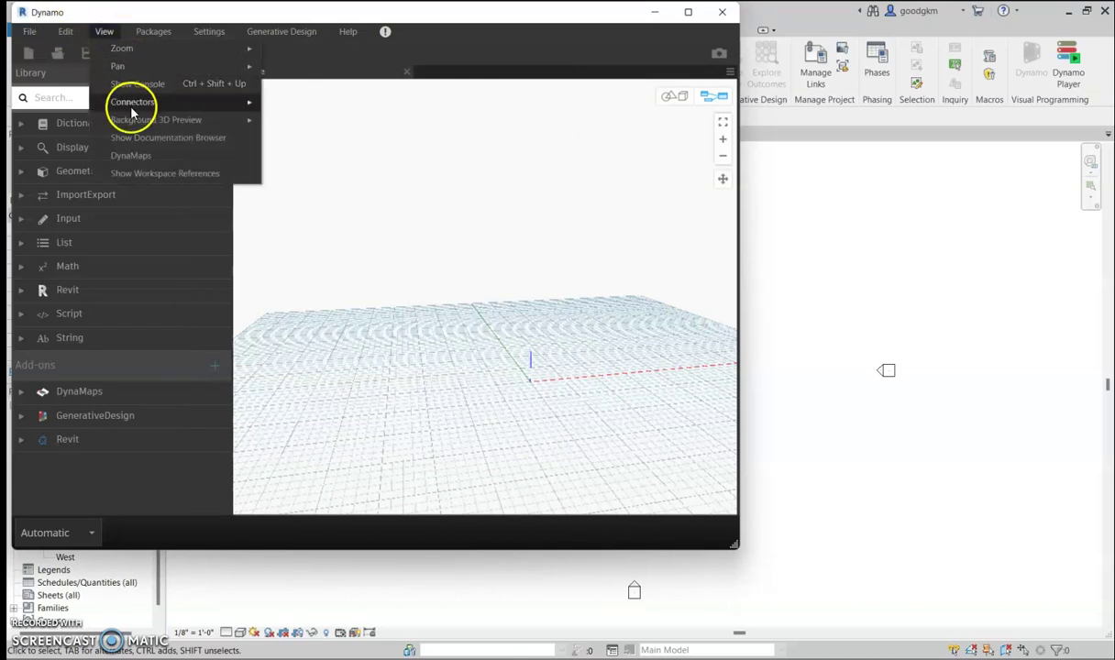
pyautogui.click(136, 155)
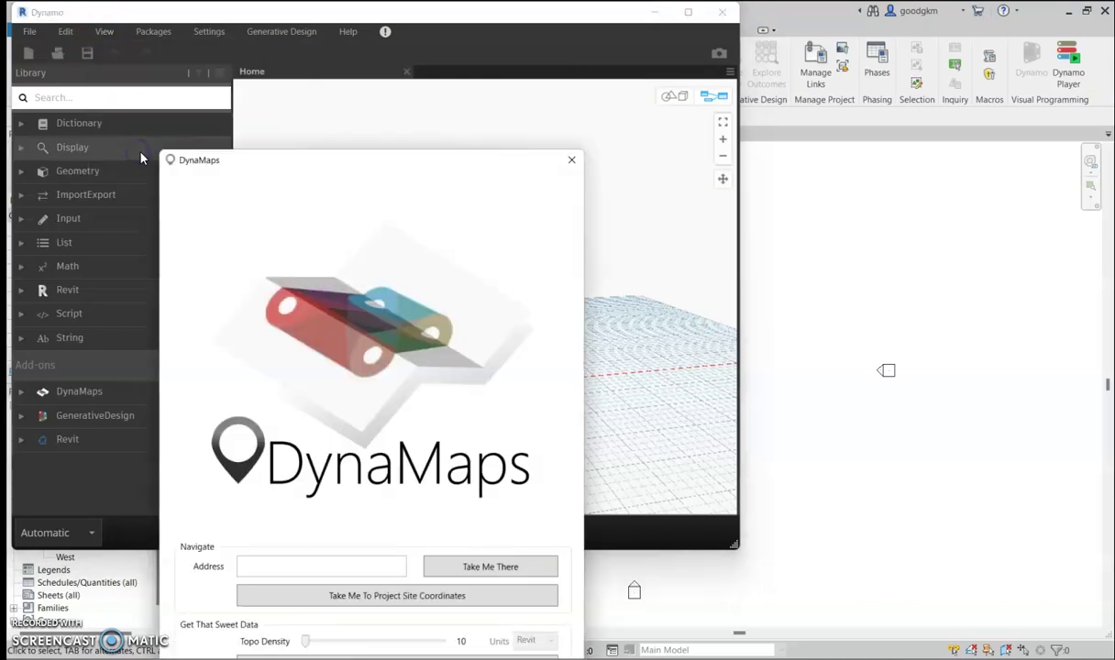
pyautogui.moveTo(393, 160); pyautogui.dragTo(921, 16)
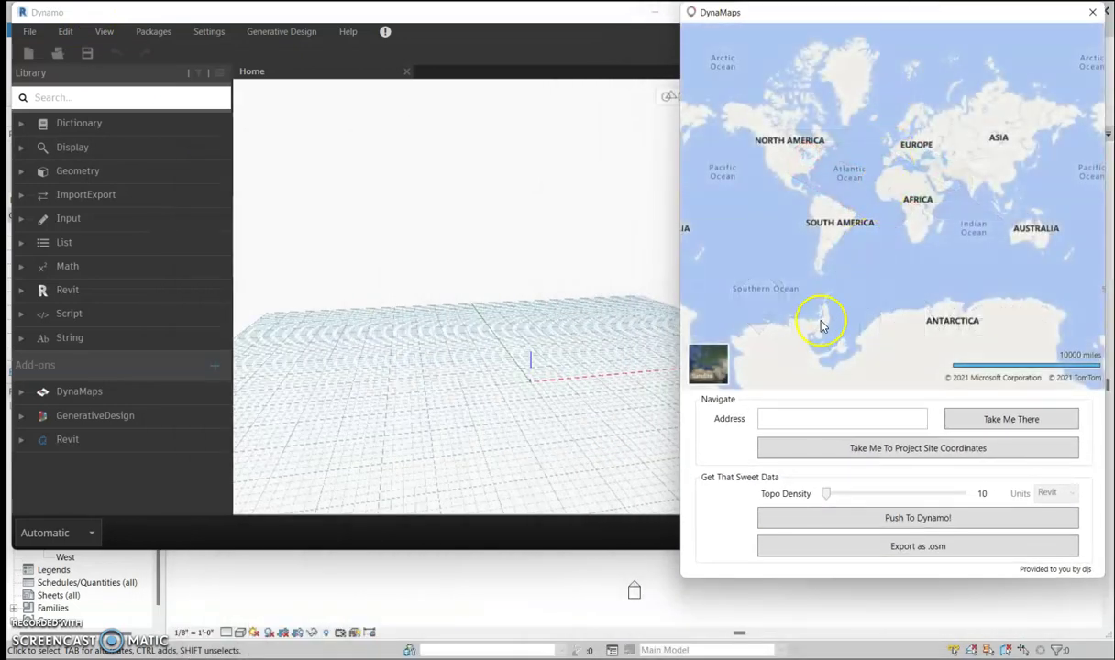
# Take the DynaMaps map to the address "Chardon, ohio" and display it as satellite imagery
pyautogui.click(716, 363)
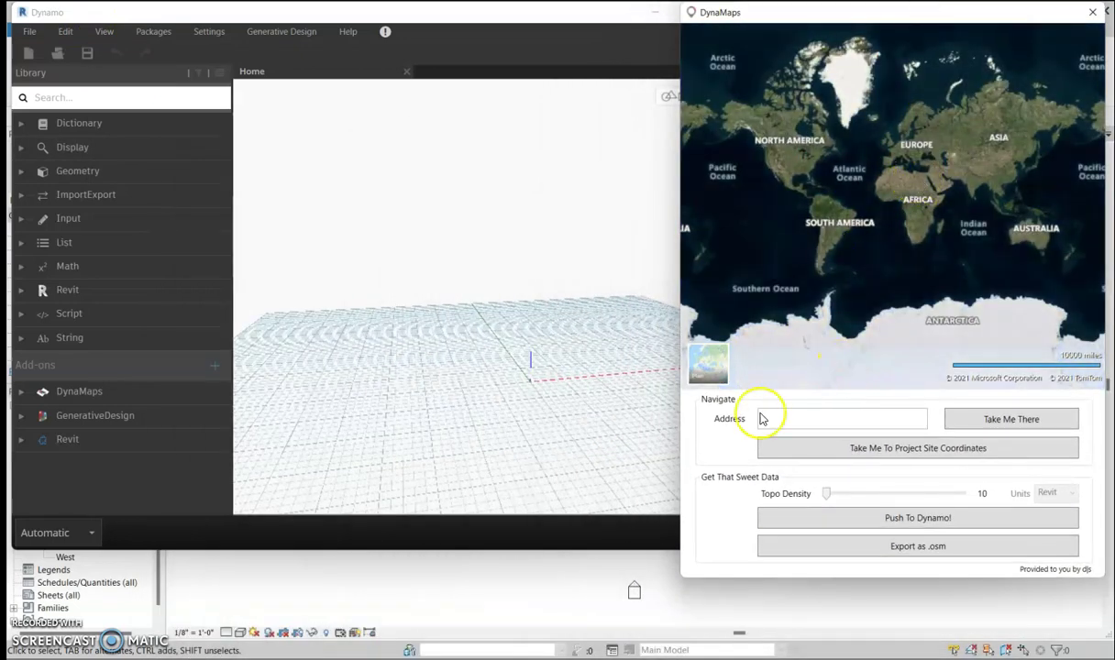
pyautogui.click(784, 415)
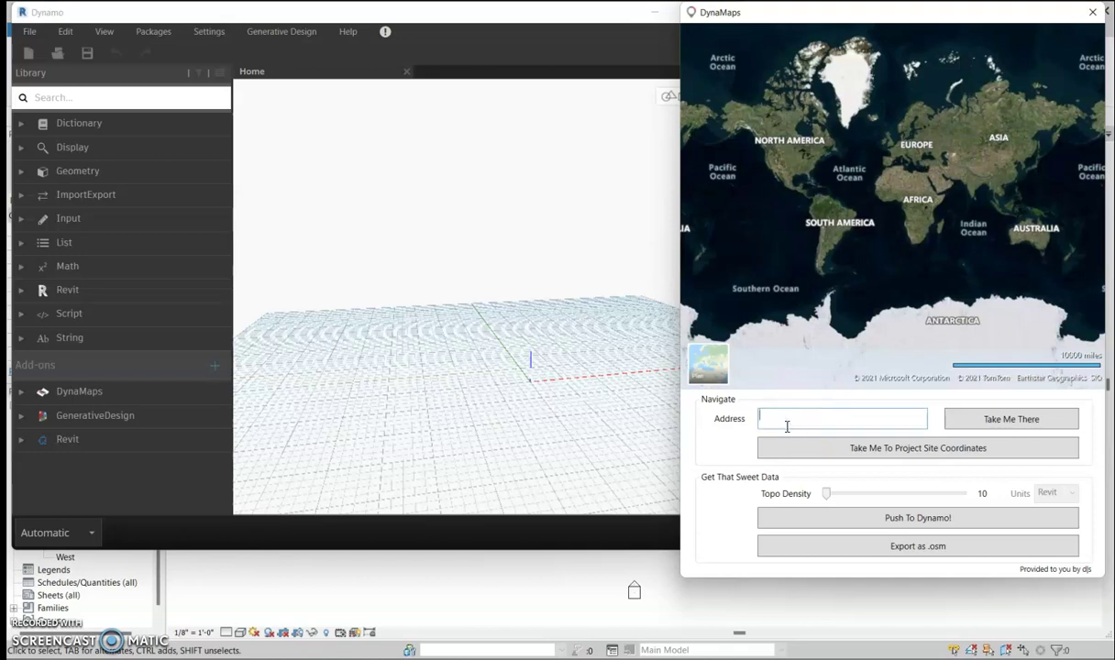
pyautogui.click(135, 581)
pyautogui.click(821, 452)
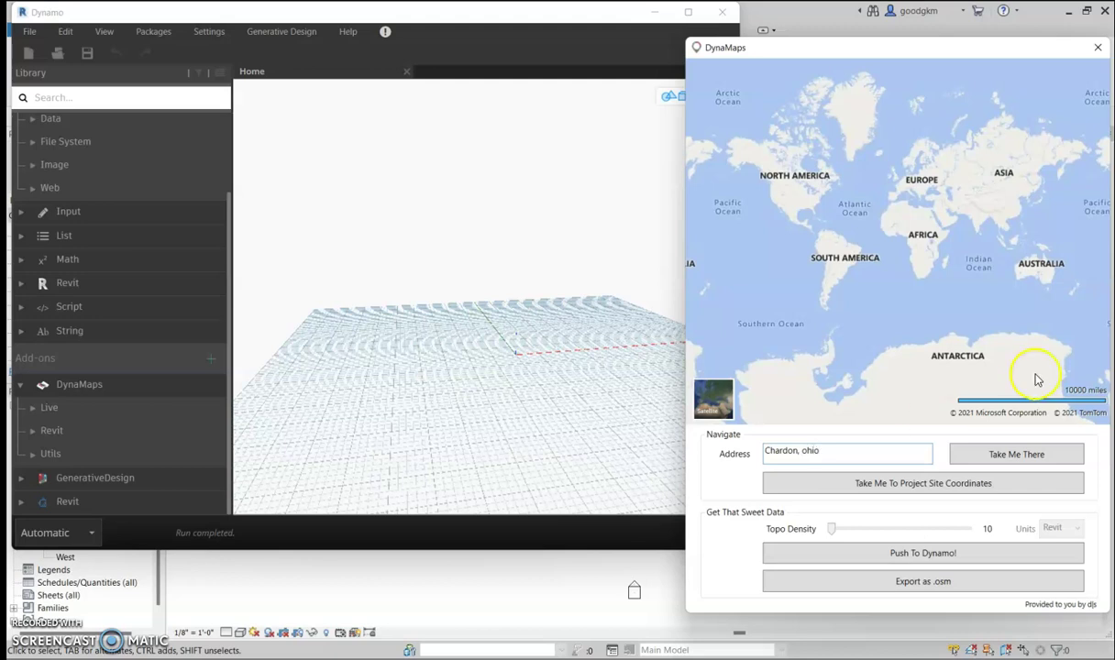
pyautogui.click(1018, 452)
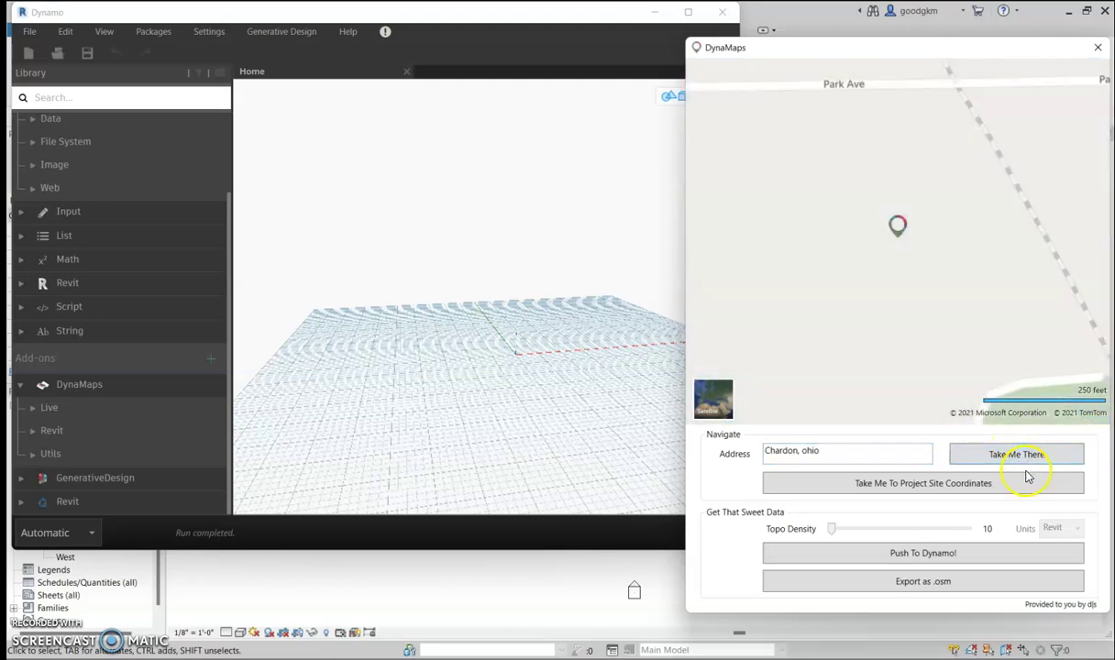
pyautogui.click(715, 401)
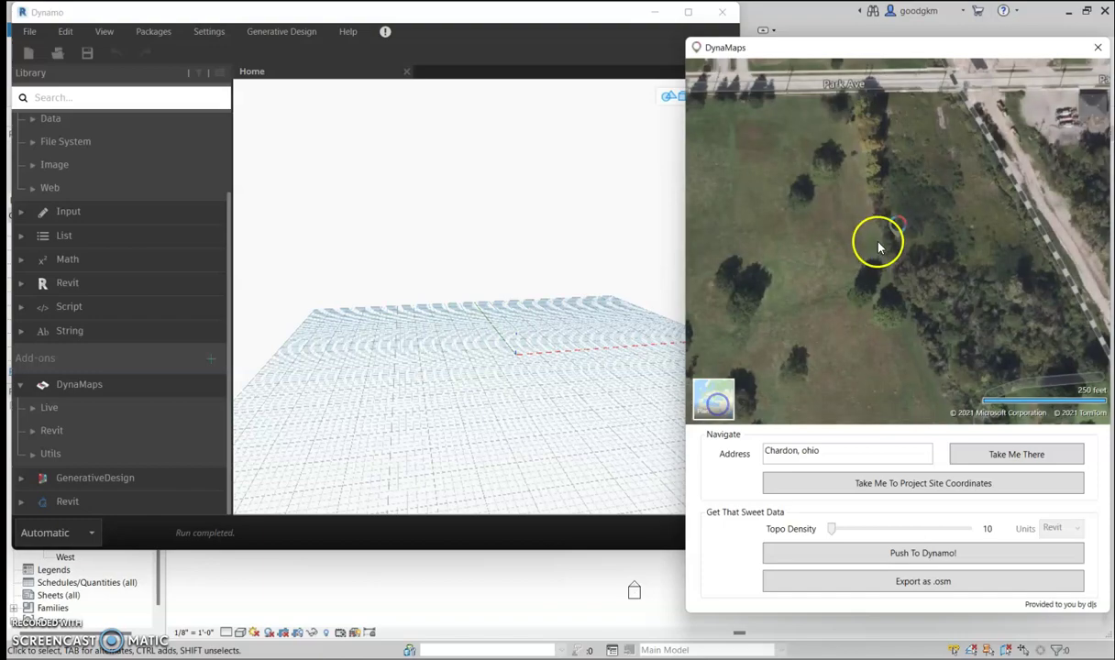
# Frame the satellite map on the downtown Chardon blocks around Main St and E Park St, between Center St and Water St
pyautogui.scroll(-3, 905, 261)
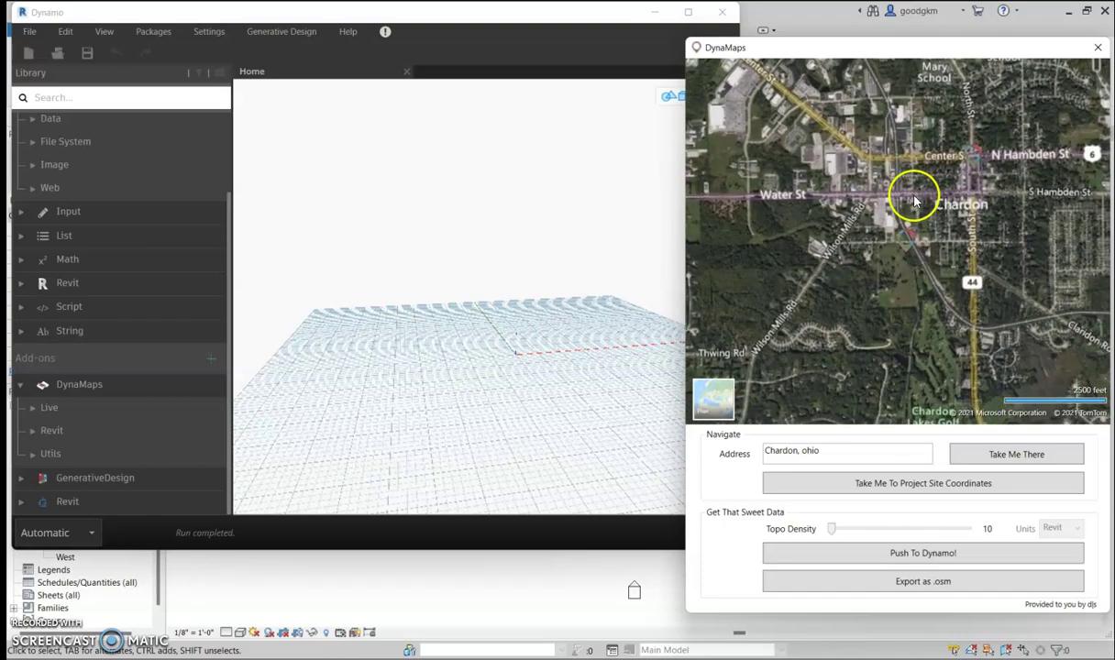
pyautogui.scroll(1, 907, 179)
pyautogui.moveTo(942, 243); pyautogui.dragTo(837, 318)
pyautogui.scroll(3, 982, 242)
pyautogui.scroll(-2, 916, 194)
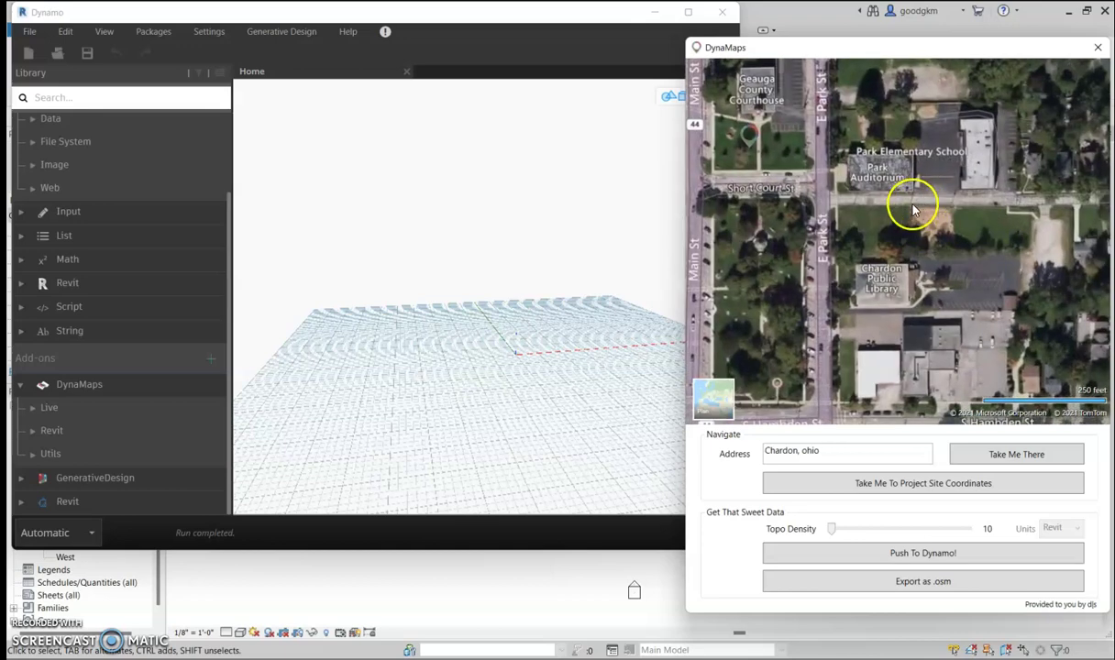
pyautogui.scroll(-2, 935, 215)
pyautogui.scroll(1, 943, 230)
pyautogui.moveTo(967, 216); pyautogui.dragTo(908, 259)
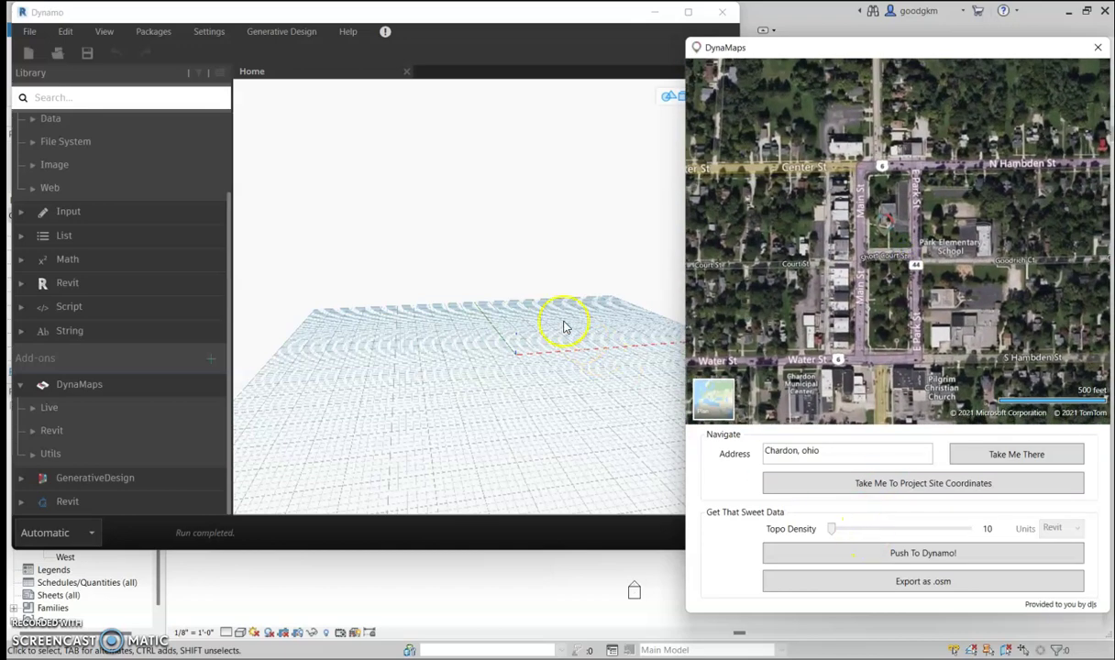
pyautogui.click(411, 283)
pyautogui.rightClick(411, 282)
pyautogui.click(383, 300)
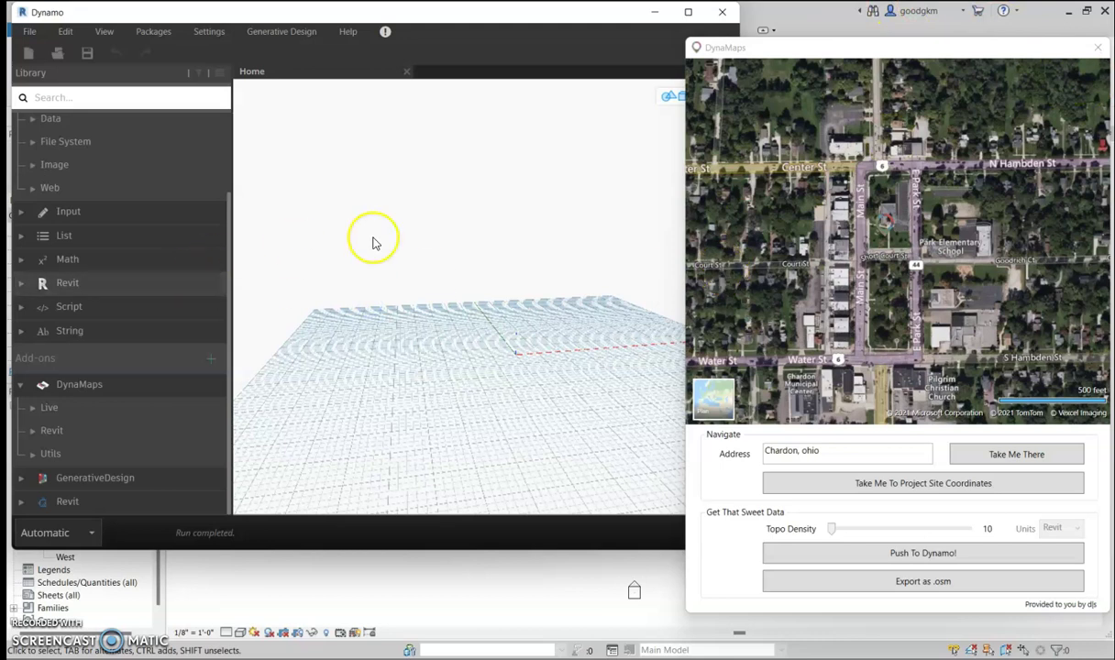
pyautogui.rightClick(393, 300)
pyautogui.click(366, 294)
# Search the Dynamo library for "building" and add the DynaMaps BuildingFootPrintSurfaces node to the workspace
pyautogui.click(169, 97)
pyautogui.write('buil')
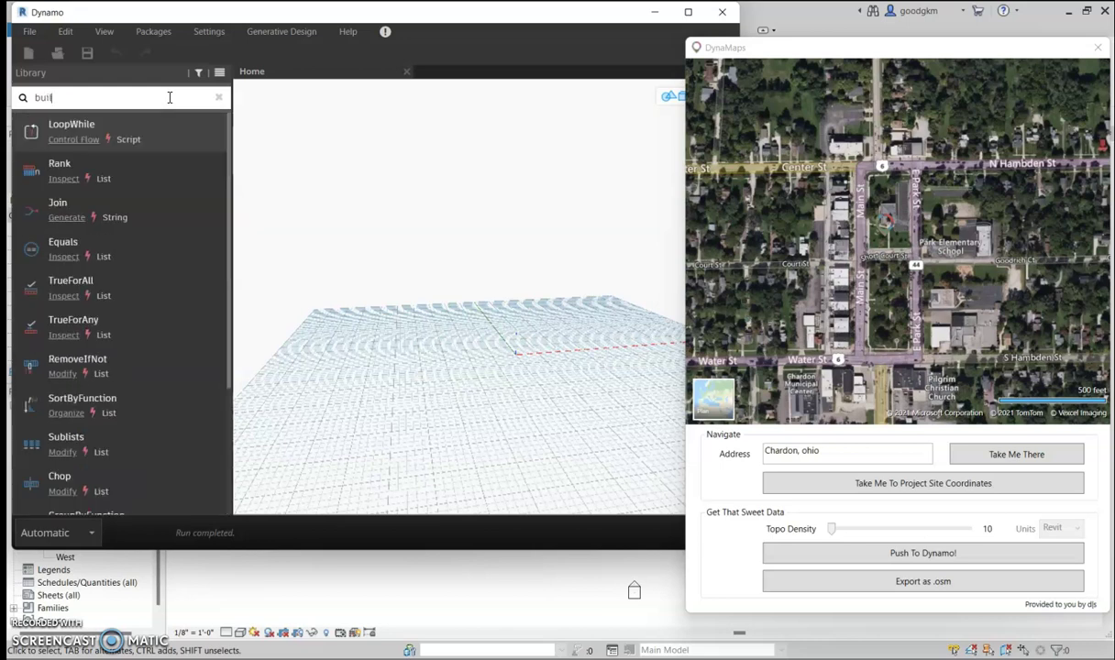
pyautogui.write('g')
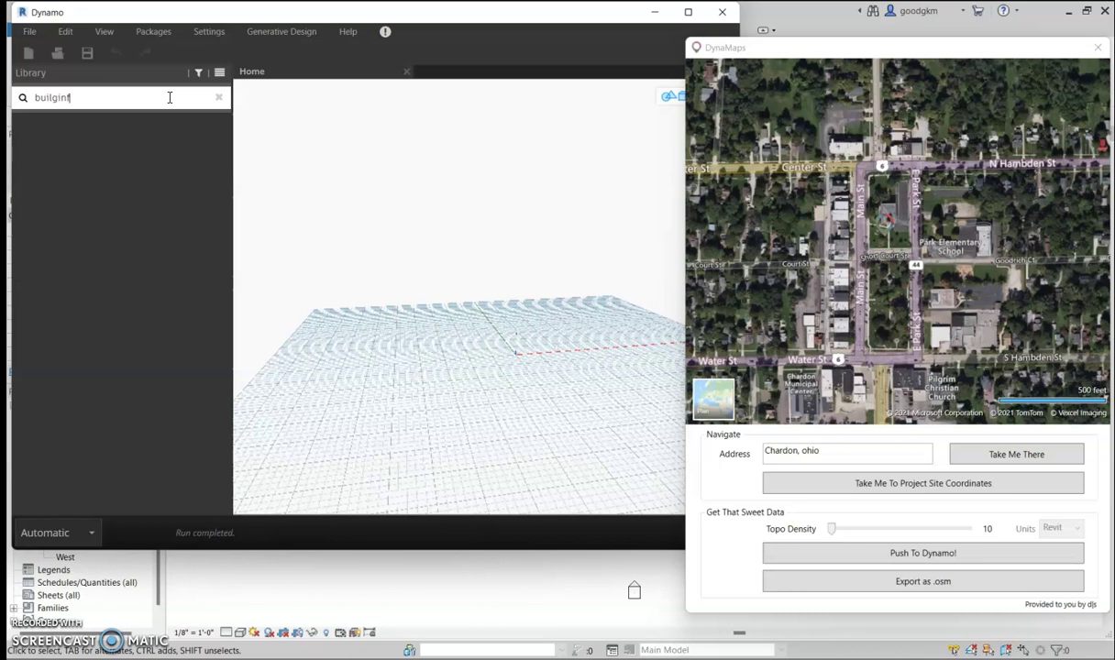
pyautogui.press('BackSpace')
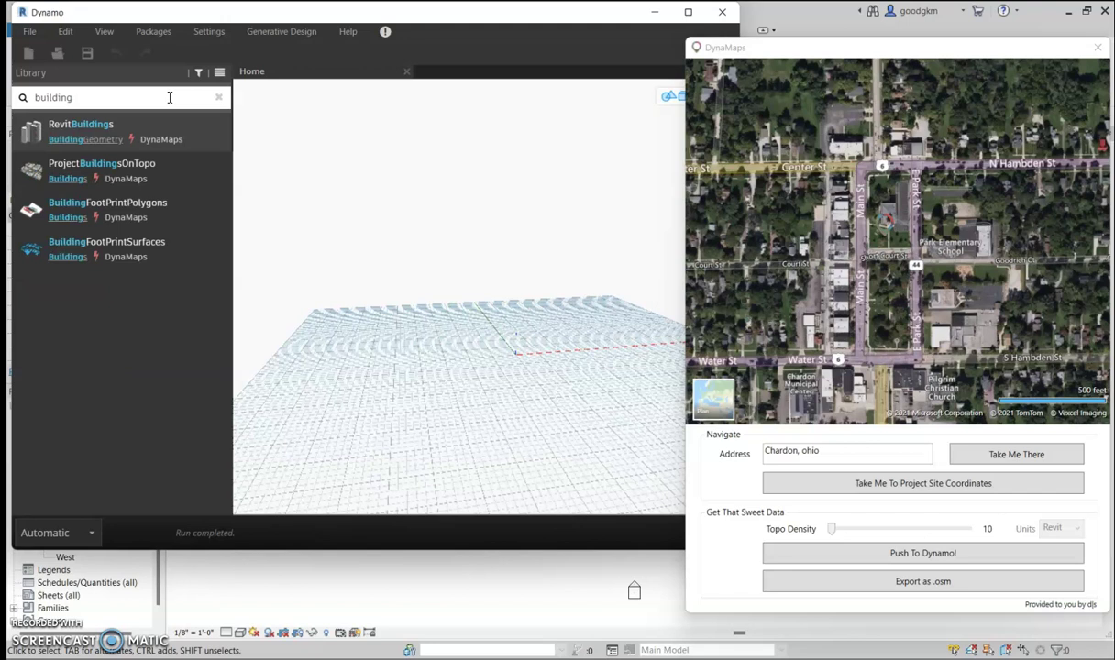
pyautogui.click(156, 208)
pyautogui.click(159, 243)
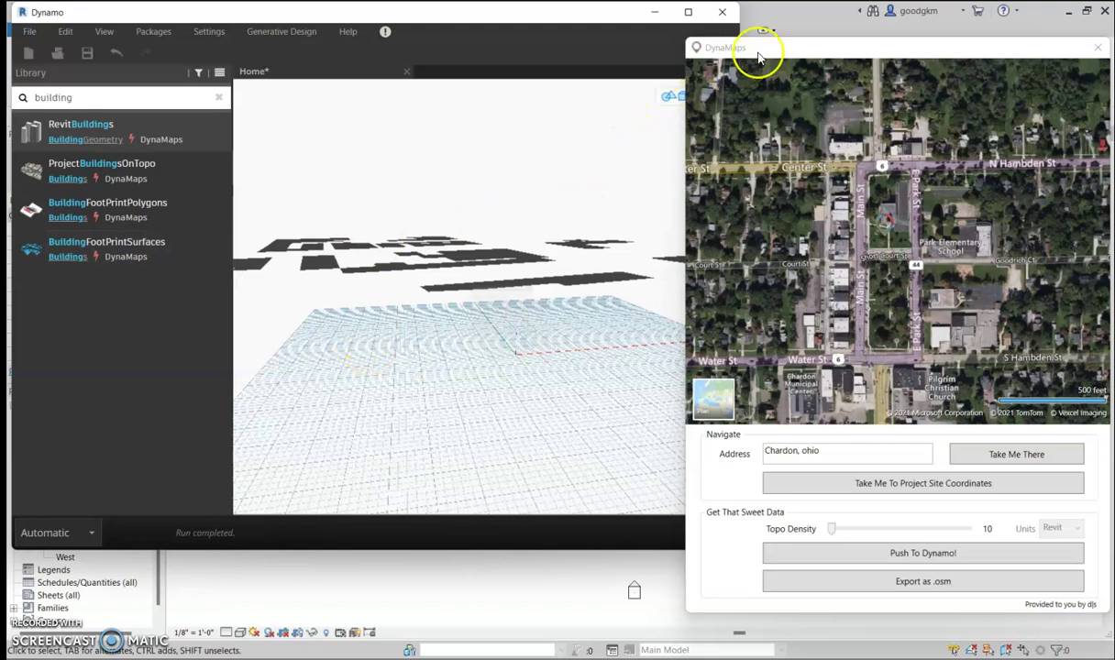
# Move the DynaMaps window clear of the Dynamo workspace, bring the node graph forward and remove the duplicate BuildingFootPrintSurfaces node
pyautogui.moveTo(757, 56); pyautogui.dragTo(810, 56)
pyautogui.click(704, 95)
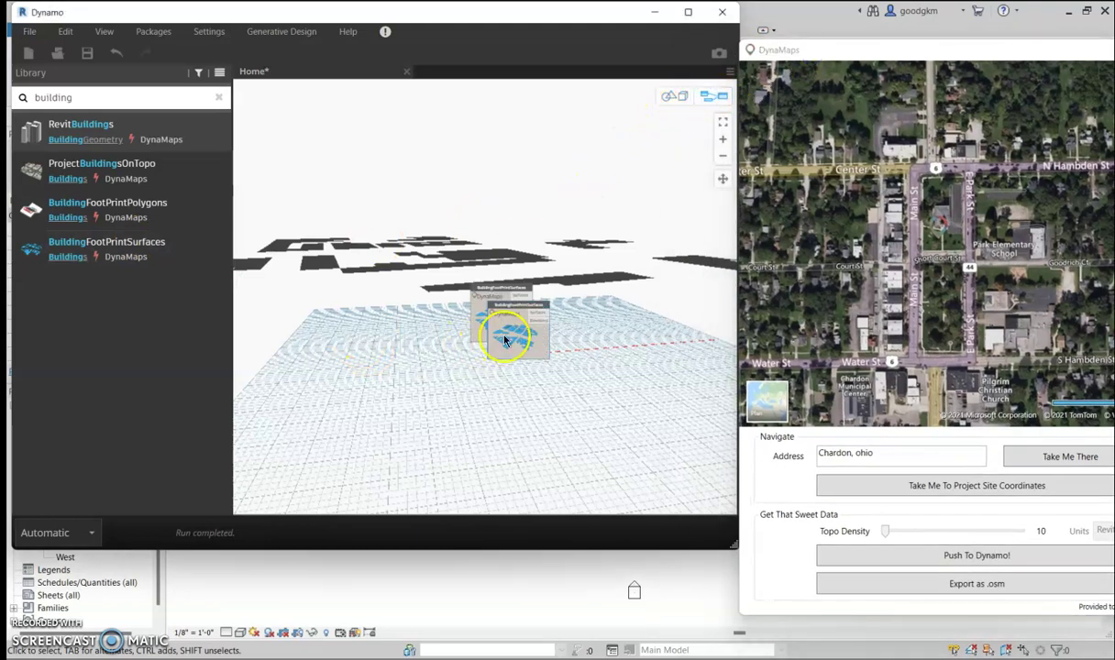
pyautogui.scroll(3, 504, 335)
pyautogui.click(509, 289)
pyautogui.rightClick(513, 334)
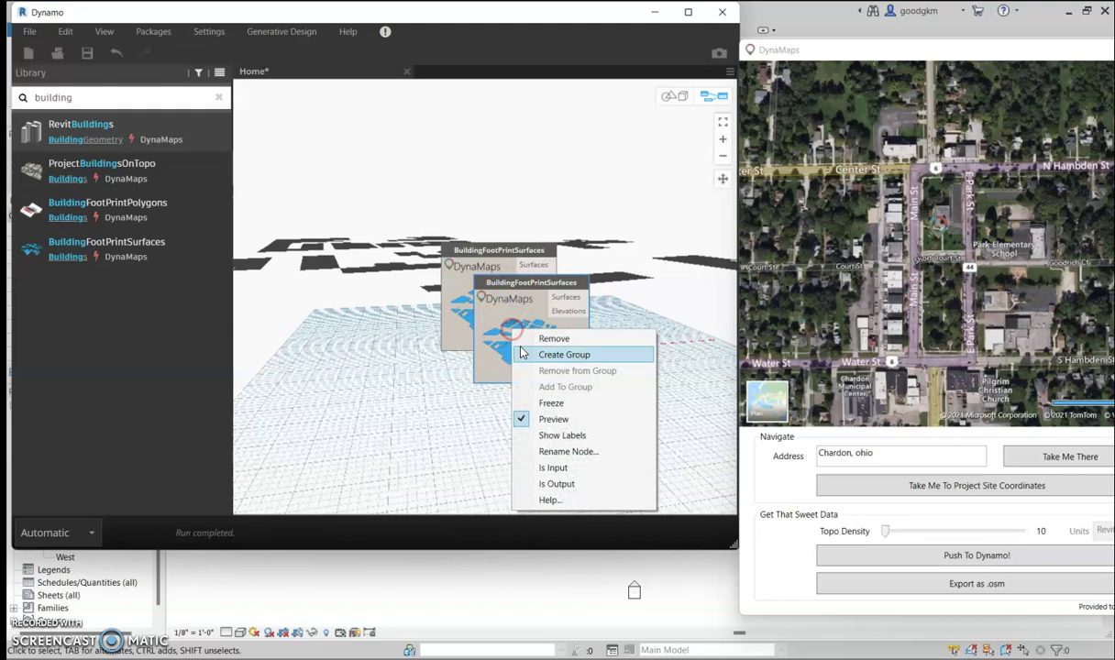
pyautogui.click(578, 341)
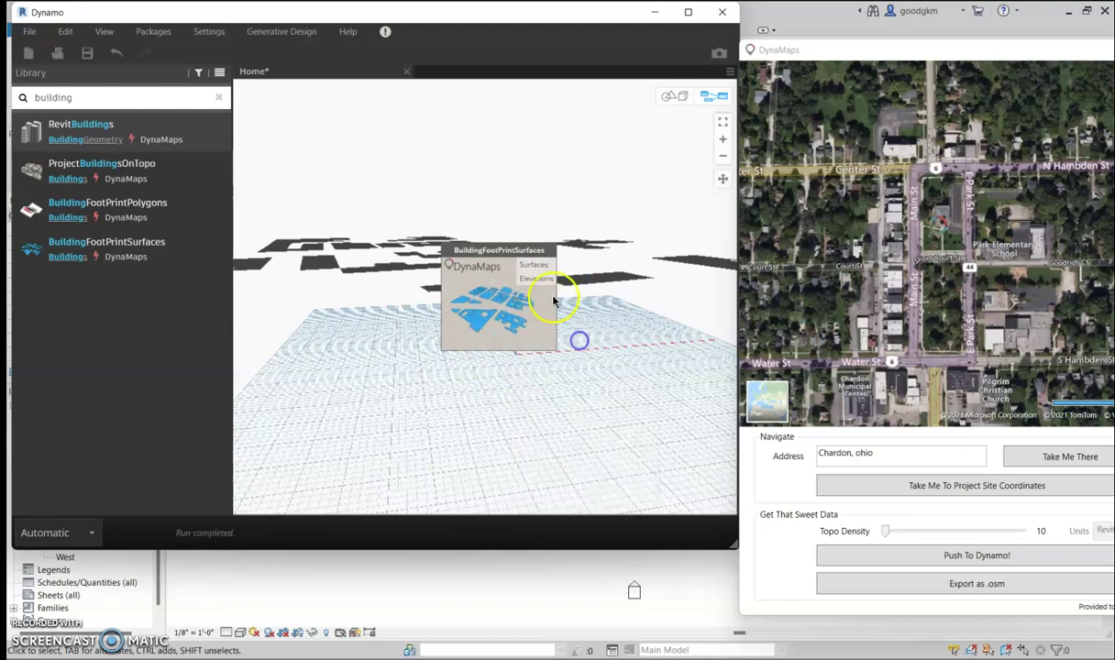
# Move the BuildingFootPrintSurfaces node into the upper-left corner of the graph, away from the building preview, and deselect it
pyautogui.moveTo(495, 252); pyautogui.dragTo(307, 102)
pyautogui.scroll(1, 417, 314)
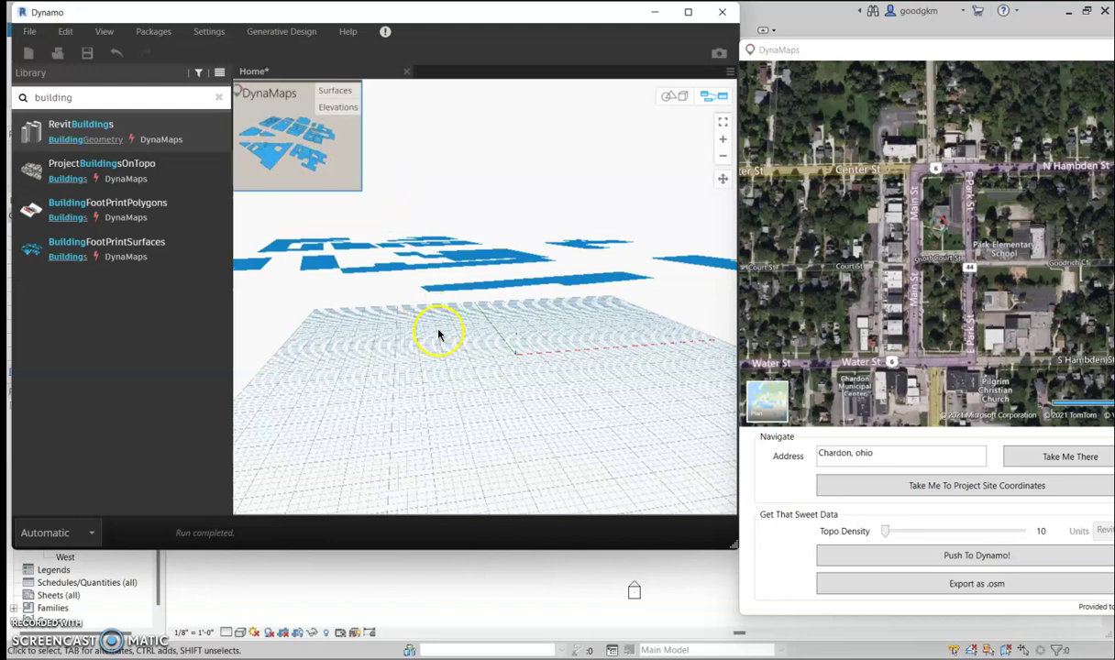
pyautogui.click(438, 300)
pyautogui.click(471, 279)
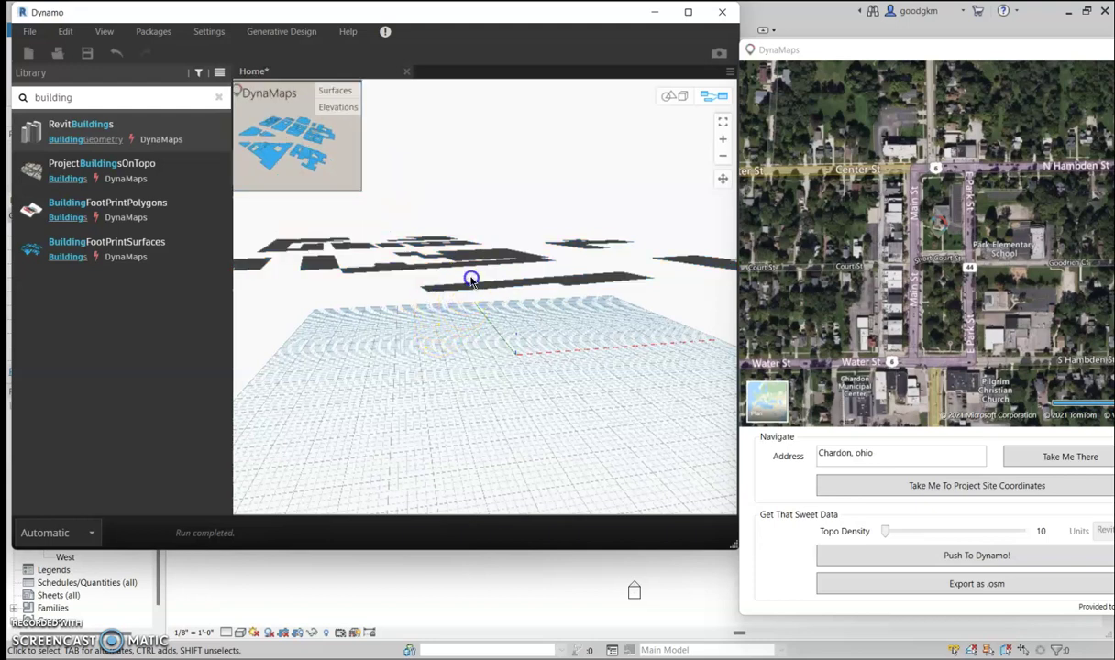
pyautogui.rightClick(493, 322)
pyautogui.click(559, 275)
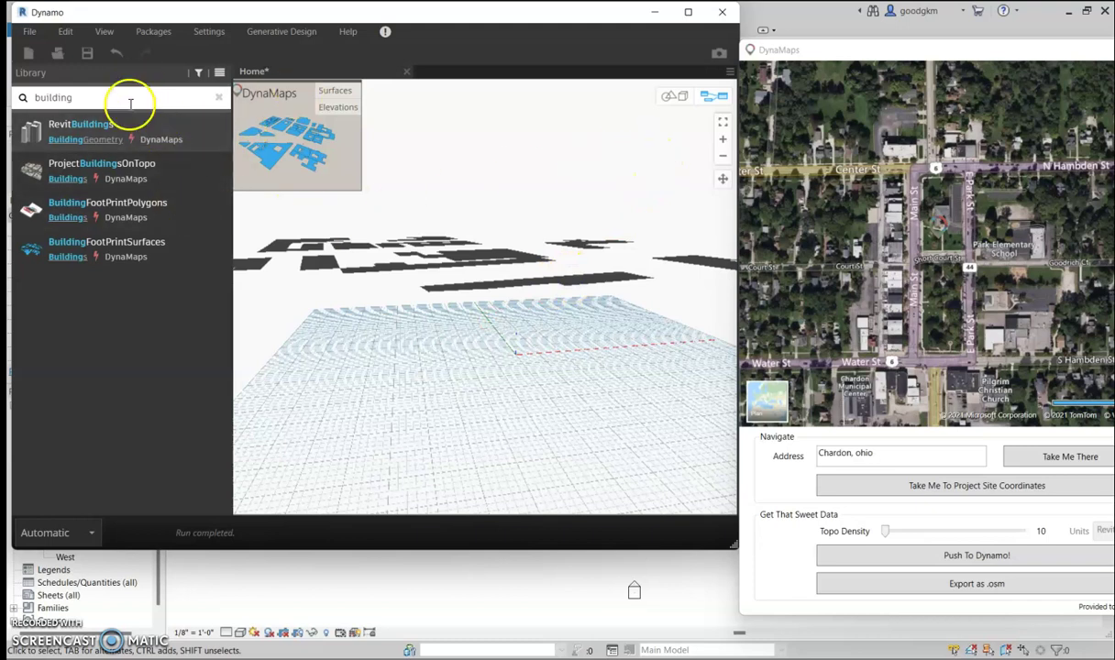
# Add the BuildingFootPrintPolygons node and place it directly below the BuildingFootPrintSurfaces node
pyautogui.click(108, 204)
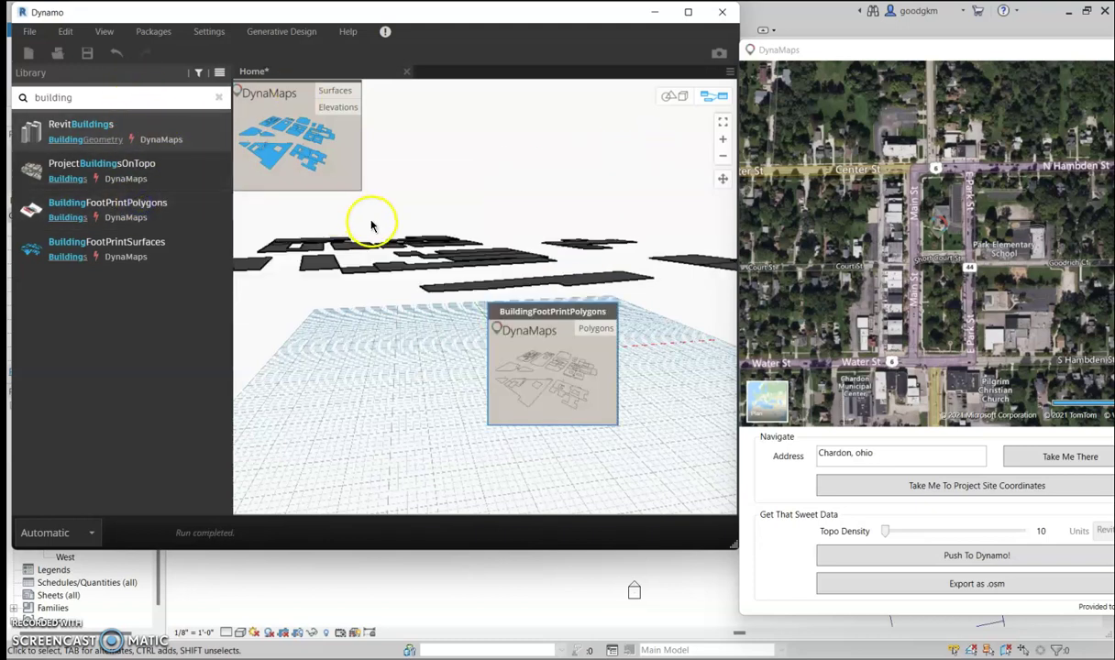
pyautogui.moveTo(567, 312); pyautogui.dragTo(310, 227)
pyautogui.scroll(-2, 312, 207)
pyautogui.scroll(2, 294, 181)
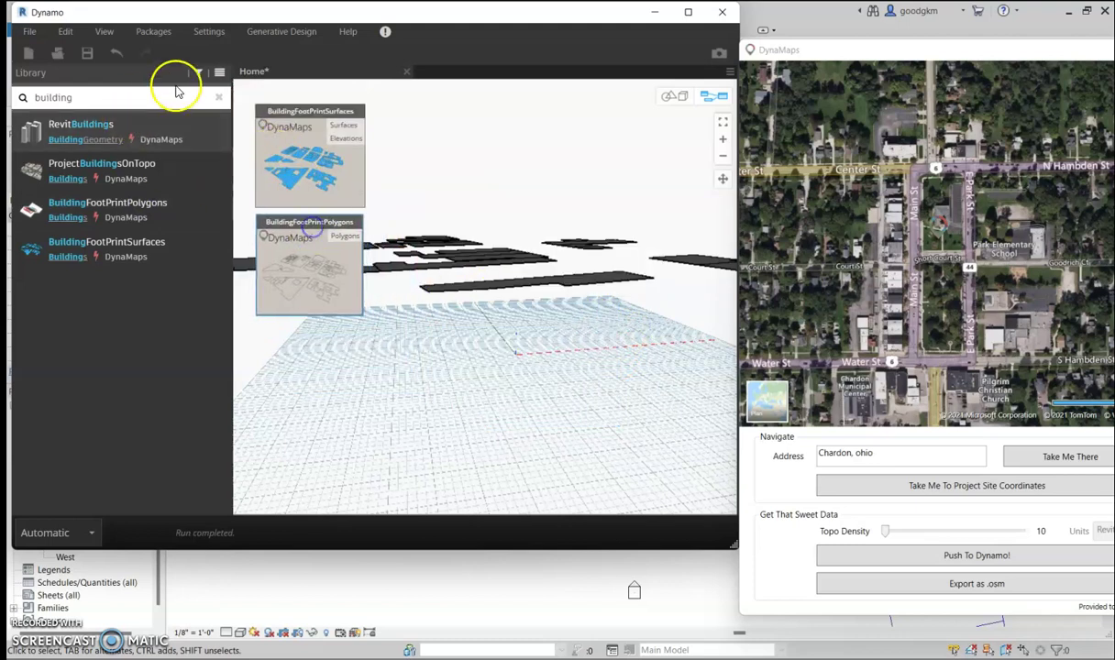
# Clear the library search, search for "topopoi" and add the DynaMaps TopoPoints node to the graph
pyautogui.click(219, 97)
pyautogui.scroll(1, 488, 275)
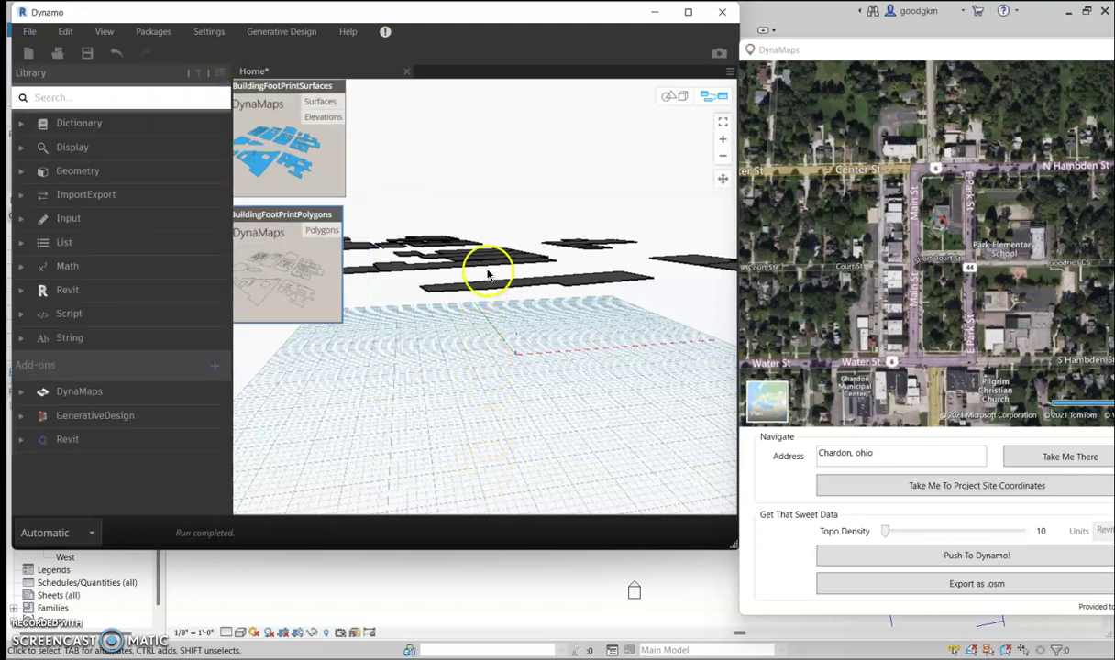
pyautogui.scroll(-1, 489, 275)
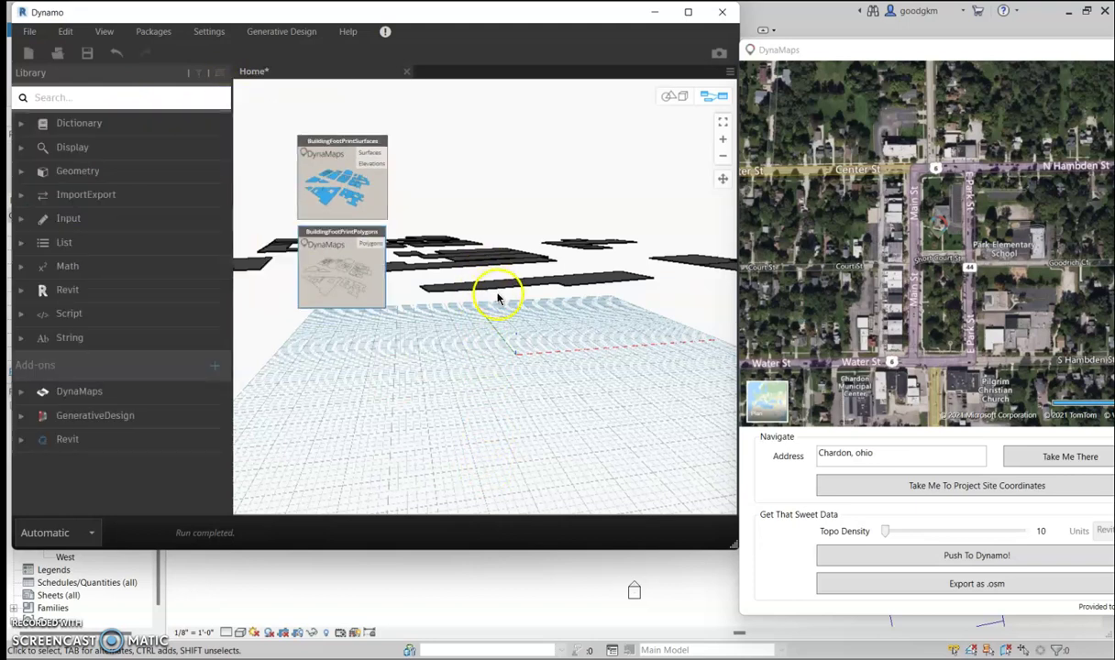
pyautogui.click(80, 97)
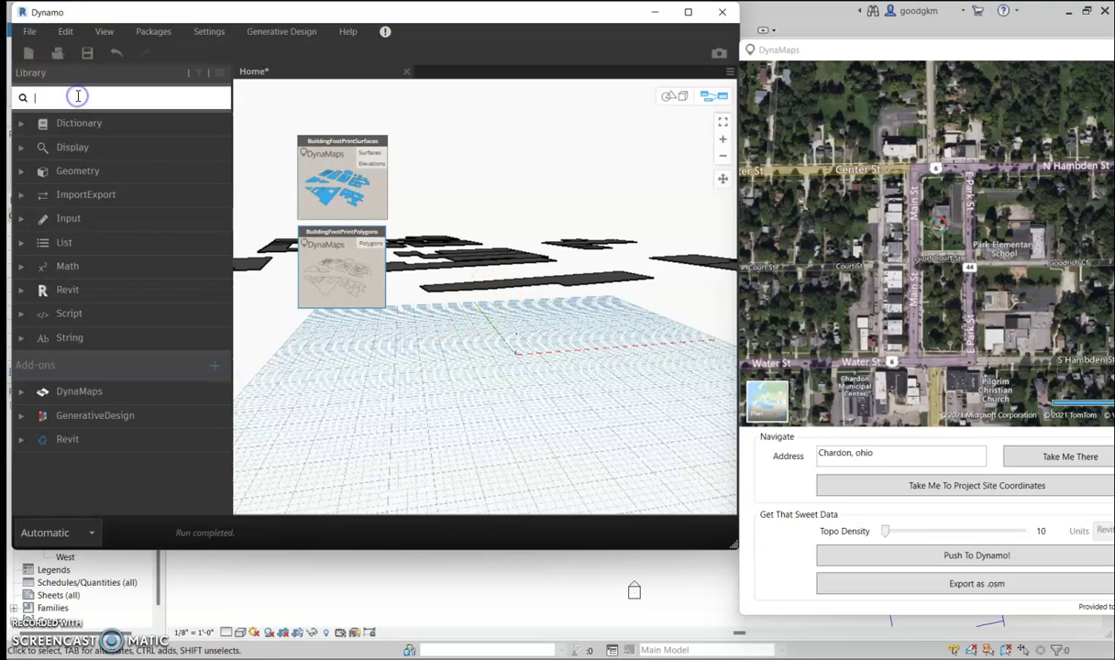
pyautogui.write('topo')
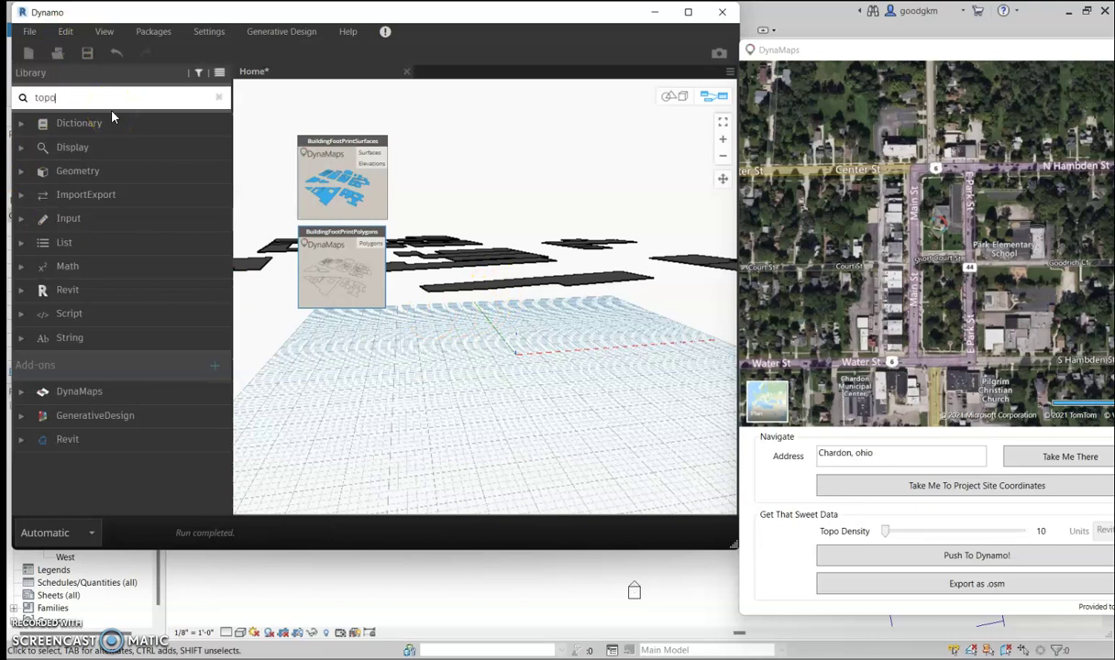
pyautogui.write('pol')
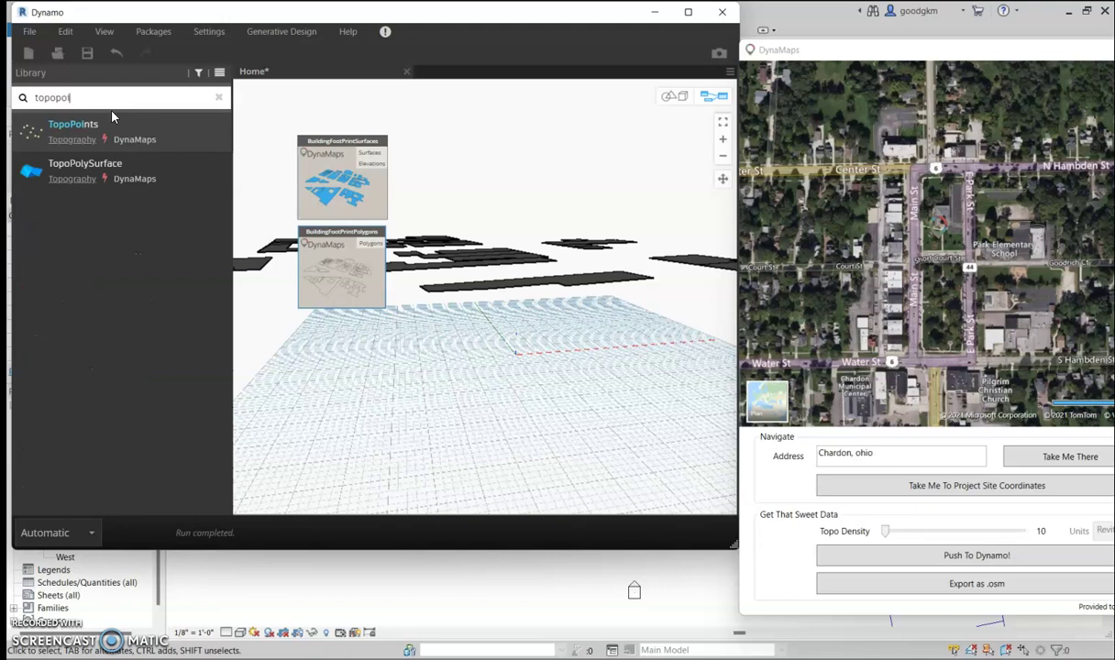
pyautogui.click(129, 145)
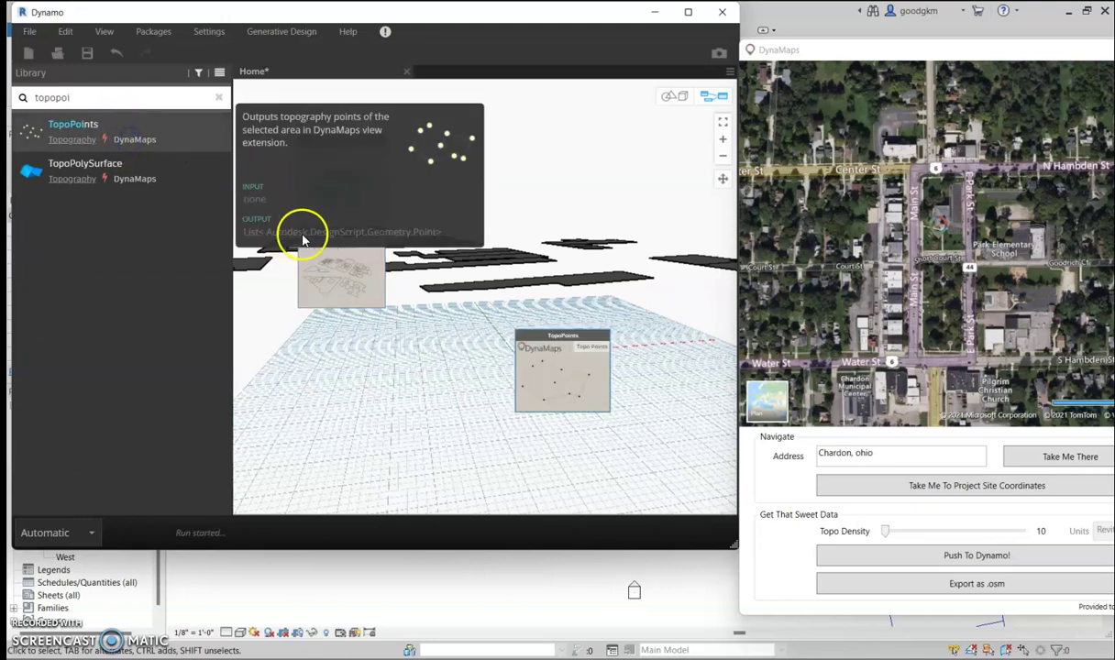
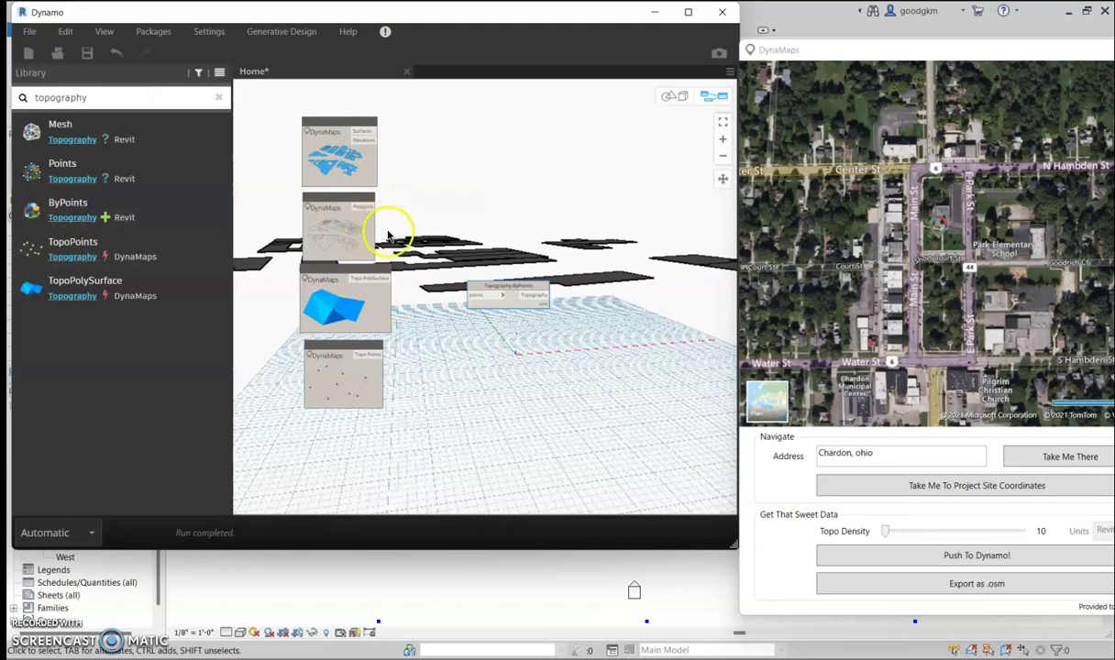
# Place the Topography.ByPoints node beside the TopoPoints node and connect the Topo Points output to its points input
pyautogui.moveTo(502, 283); pyautogui.dragTo(457, 352)
pyautogui.click(367, 366)
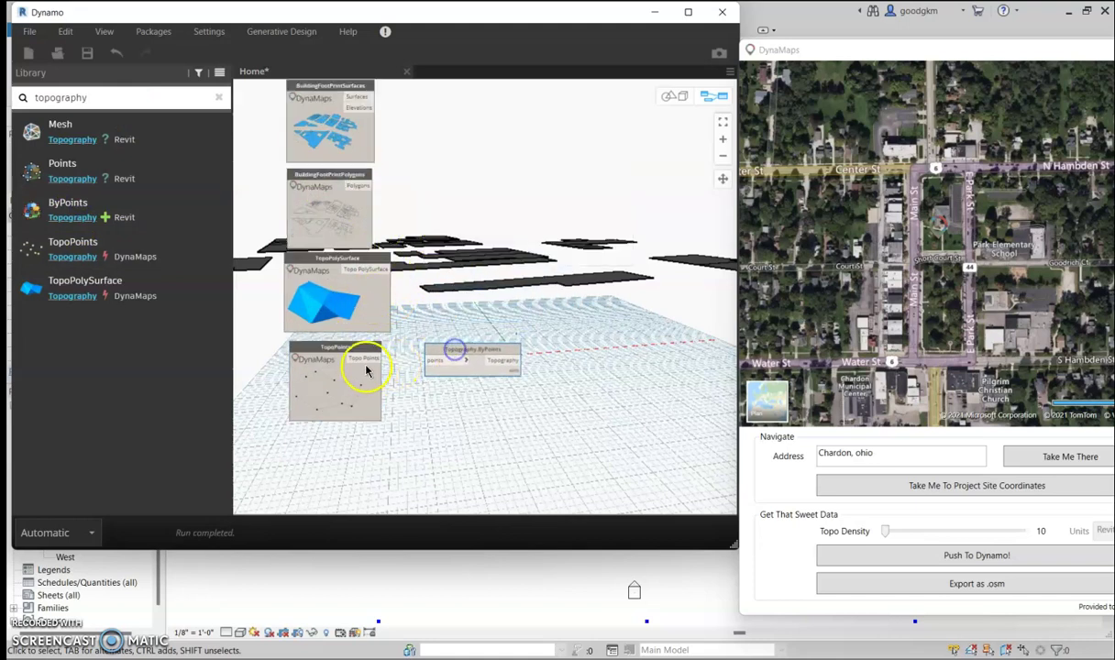
pyautogui.click(427, 360)
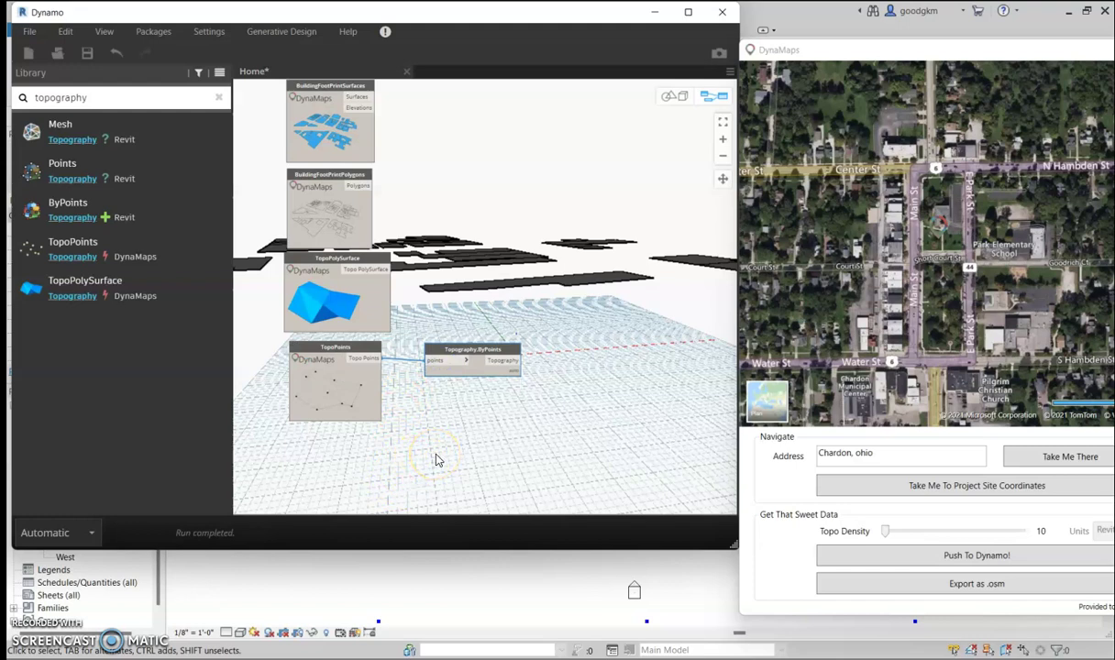
# Search the library for "roads", add the RoadsAsSurface node and place it below and beyond the Topography.ByPoints node
pyautogui.click(101, 99)
pyautogui.write('roads a')
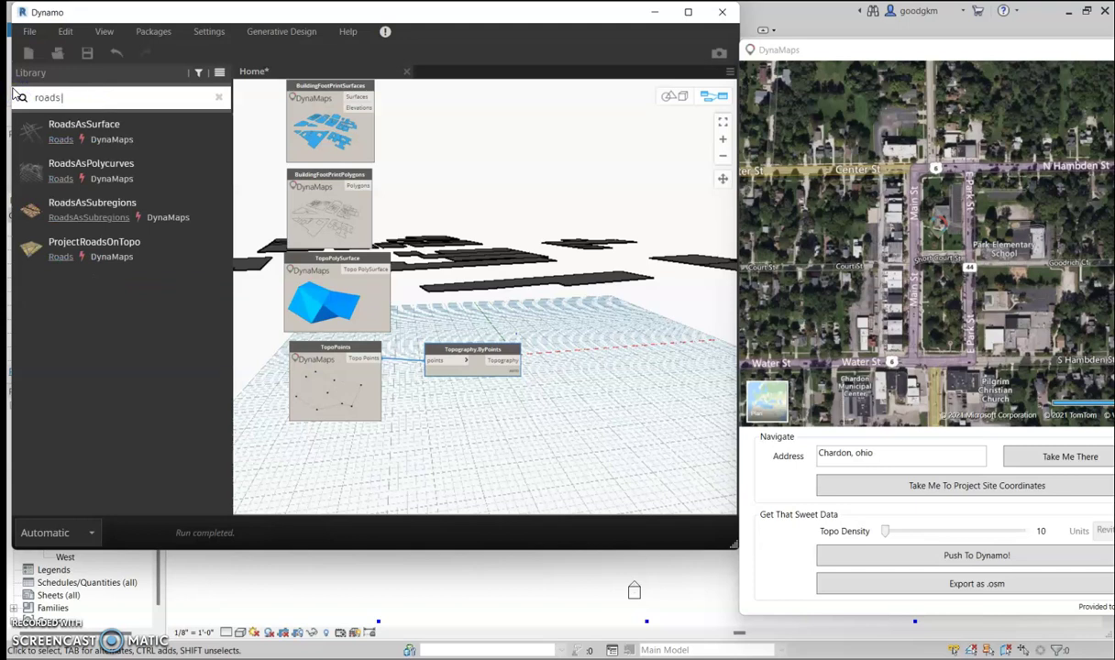
pyautogui.click(99, 127)
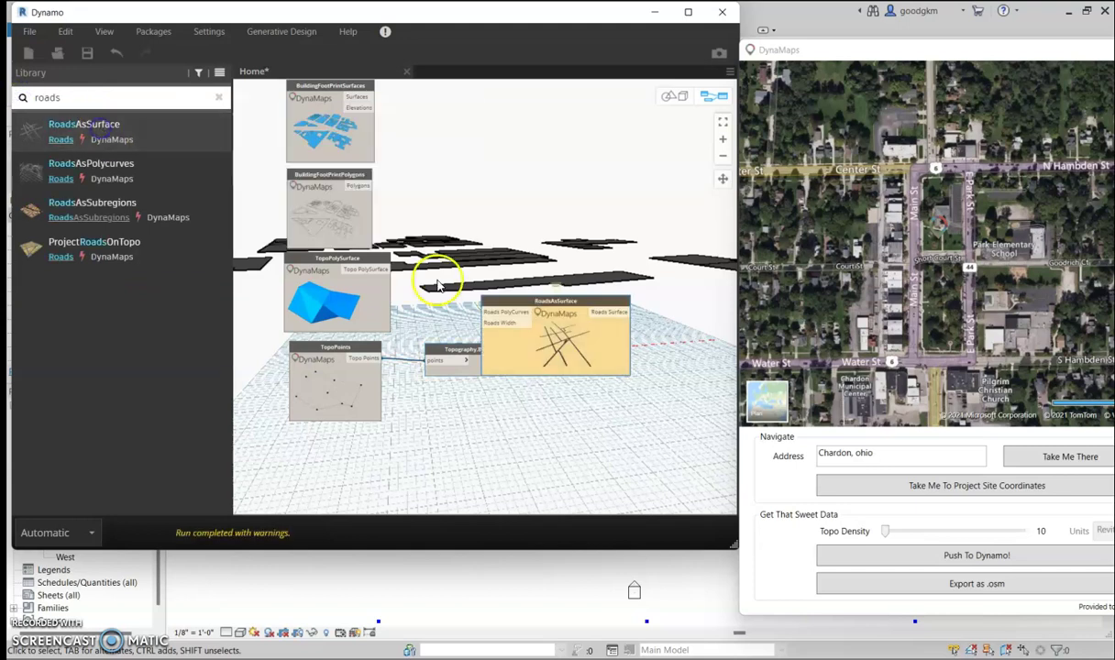
pyautogui.moveTo(570, 306); pyautogui.dragTo(628, 369)
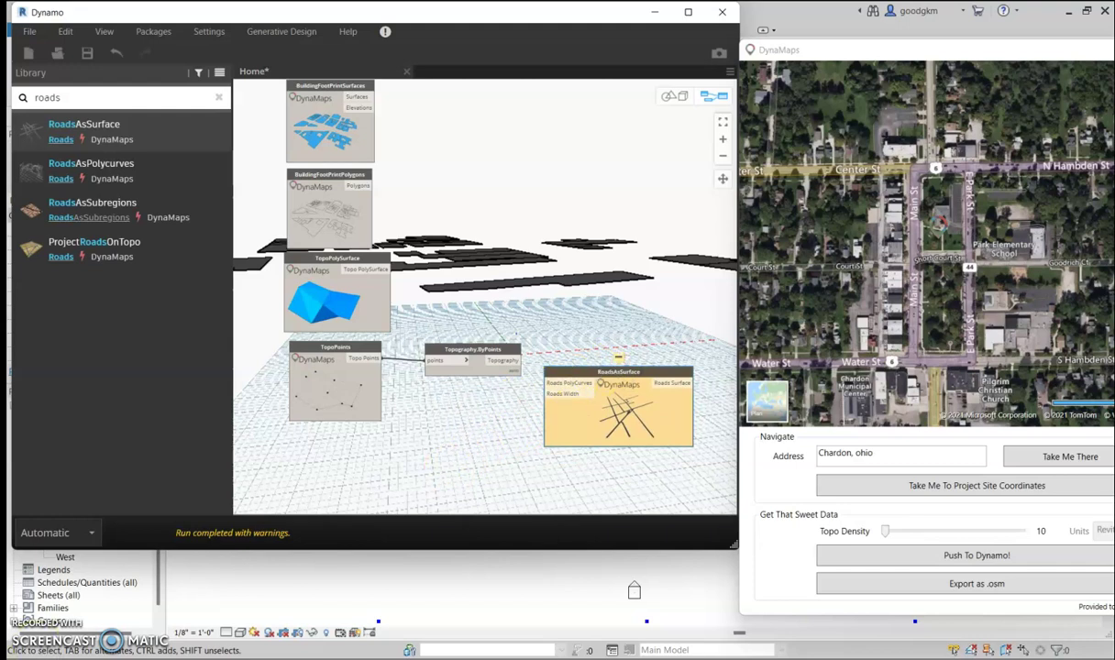
# Search the library for "revit bui" and add the DynaMaps RevitBuildings node to the graph
pyautogui.click(112, 103)
pyautogui.write('revit')
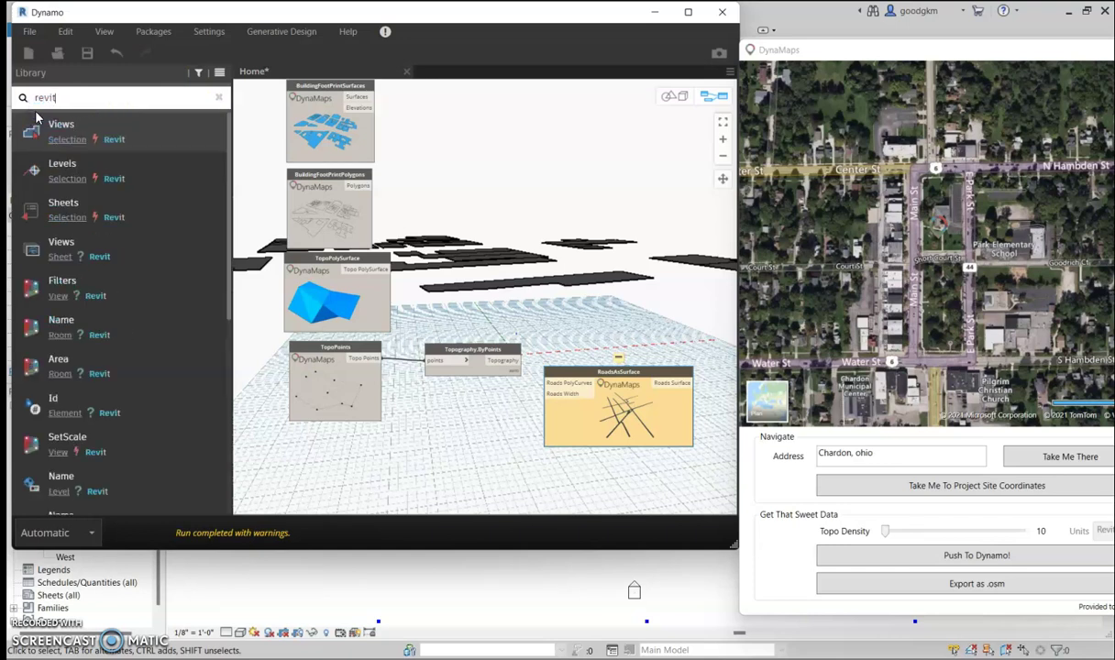
pyautogui.write(' bul')
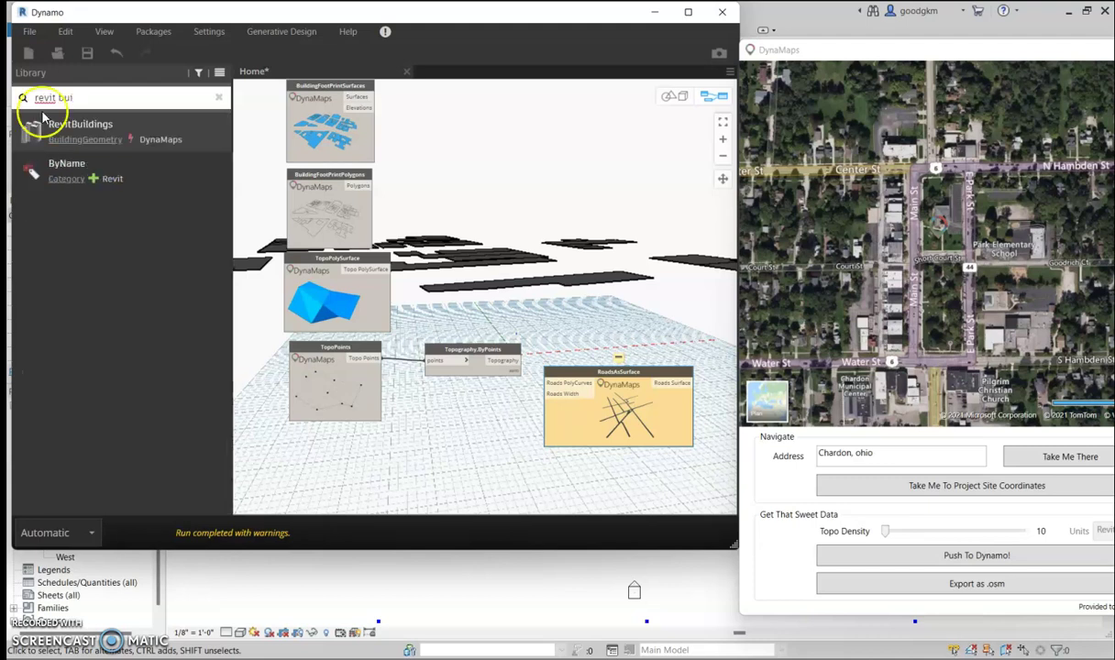
pyautogui.click(174, 128)
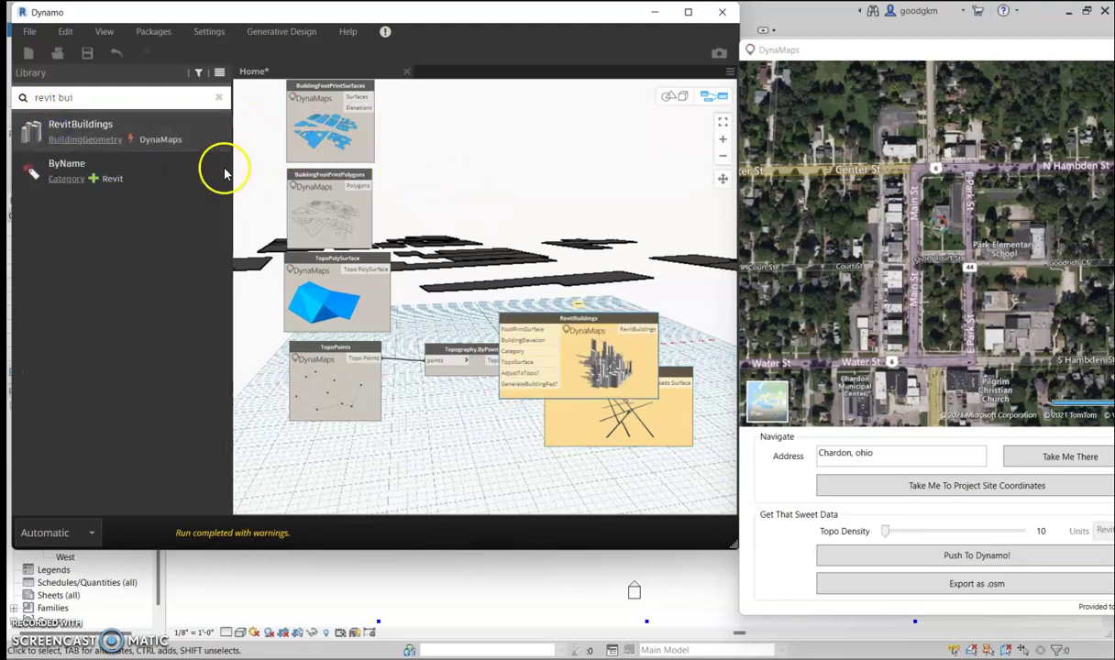
pyautogui.doubleClick(80, 132)
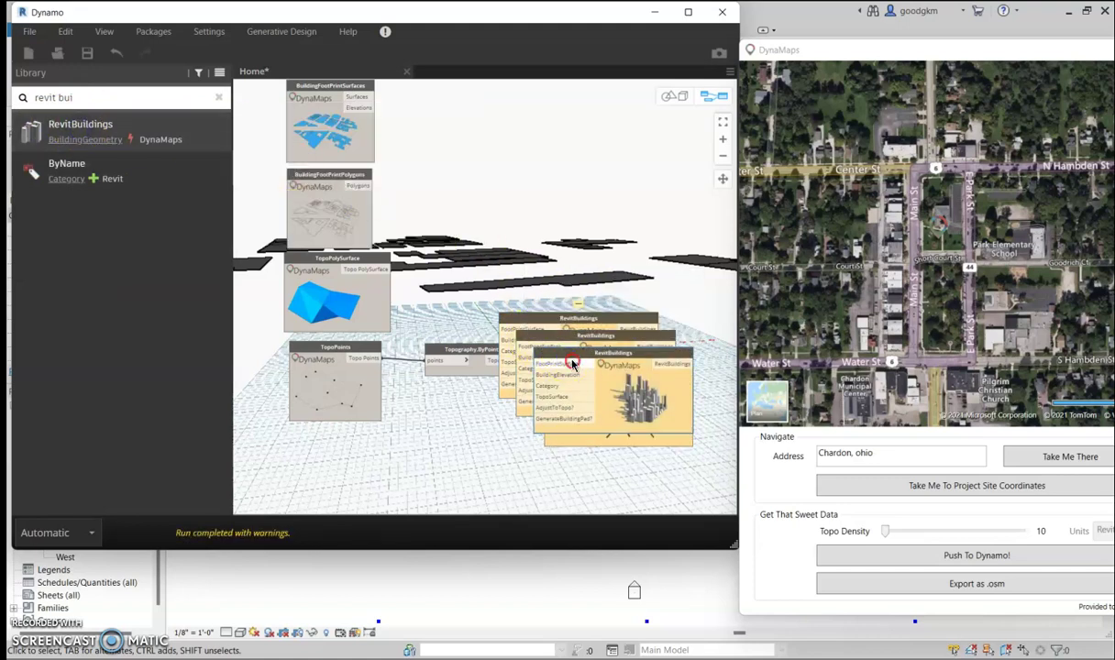
pyautogui.rightClick(622, 353)
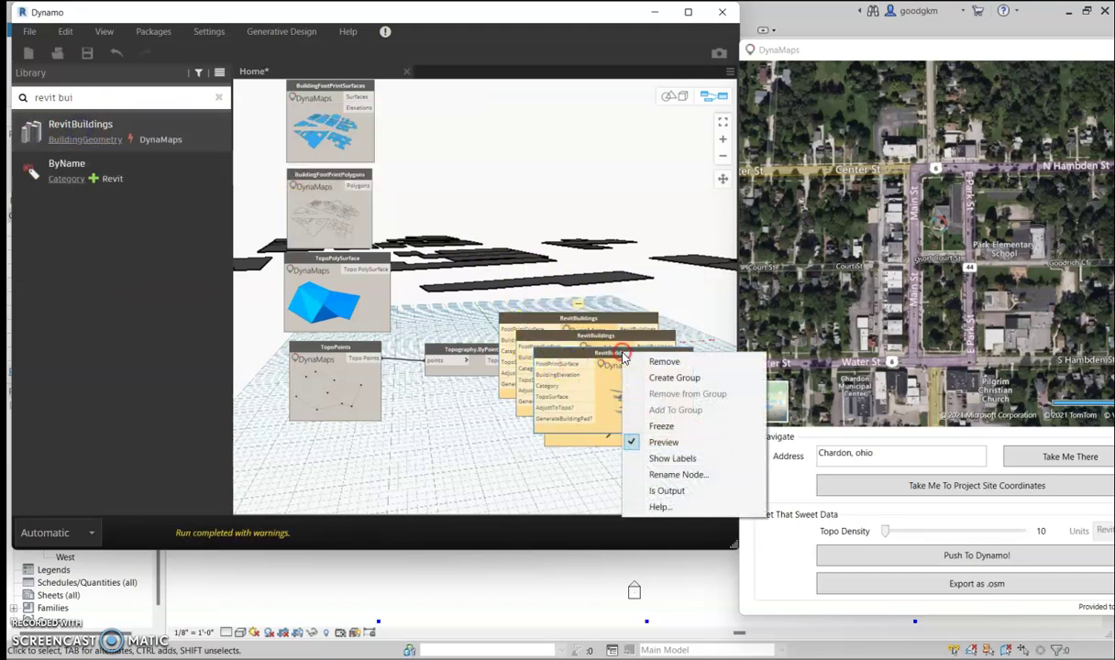
pyautogui.click(680, 368)
pyautogui.rightClick(629, 340)
pyautogui.click(664, 348)
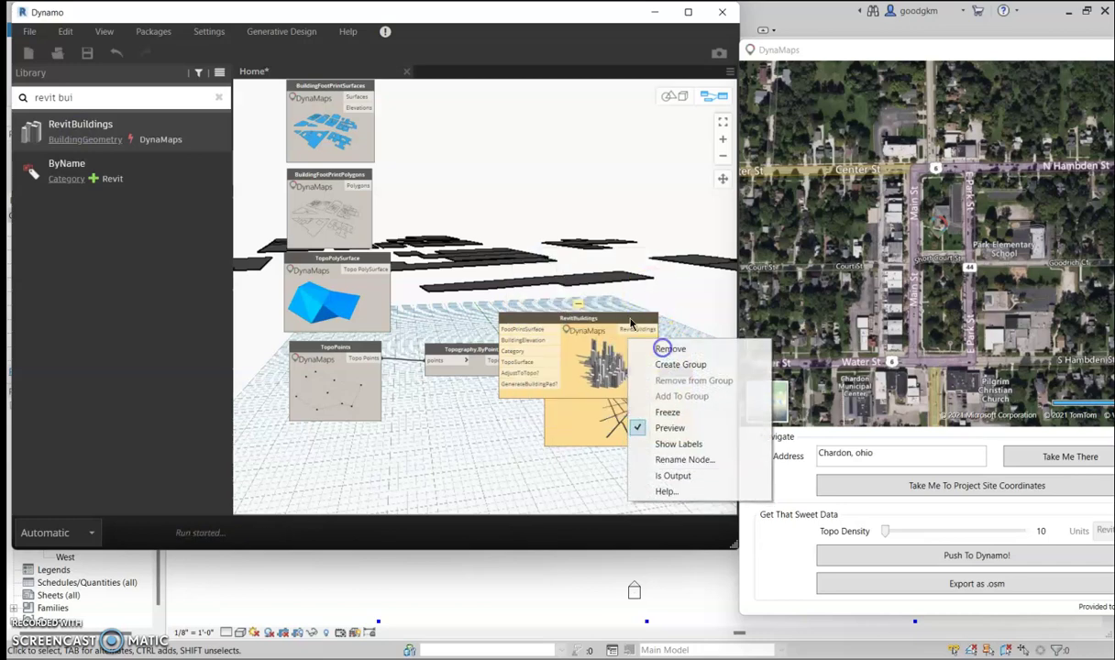
# Move the RevitBuildings node up opposite the footprint nodes and connect the Surfaces output to its FootPrintSurface input
pyautogui.moveTo(630, 323); pyautogui.dragTo(626, 146)
pyautogui.scroll(2, 500, 142)
pyautogui.scroll(-4, 501, 147)
pyautogui.scroll(3, 450, 142)
pyautogui.click(387, 117)
pyautogui.click(569, 190)
# Connect the Polygons output of BuildingFootPrintPolygons to the BuildingElevation input of RevitBuildings
pyautogui.moveTo(398, 210); pyautogui.dragTo(431, 196)
pyautogui.click(394, 213)
pyautogui.click(557, 199)
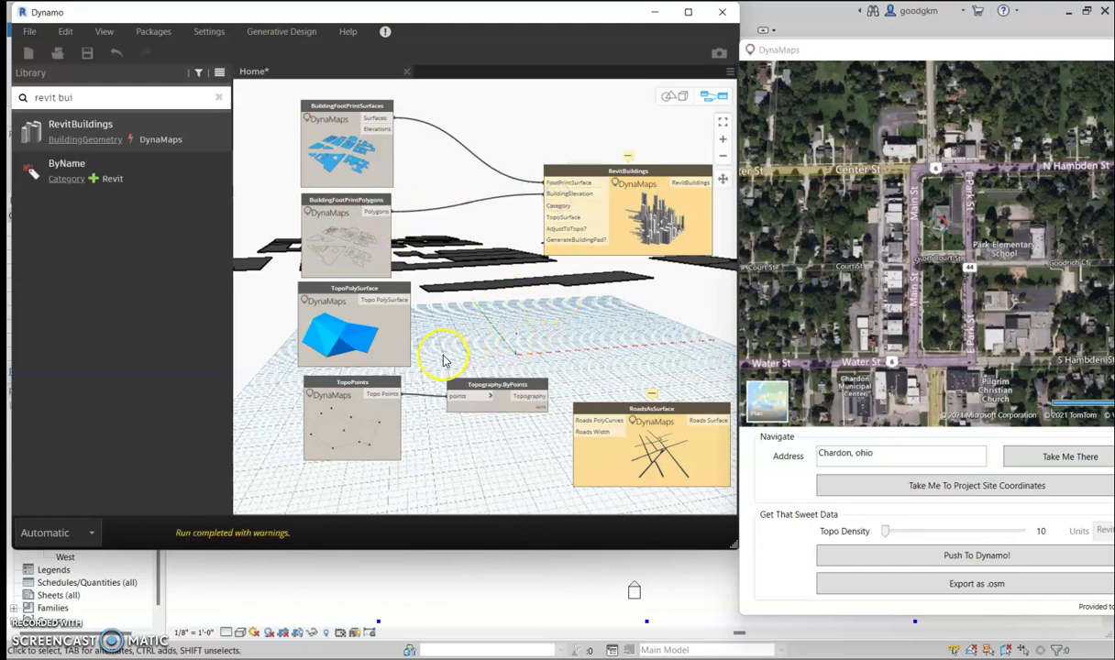
# Connect the Topo PolySurface output of the TopoPolySurface node to the TopoSurface input of RevitBuildings
pyautogui.scroll(-1, 444, 360)
pyautogui.scroll(1, 539, 259)
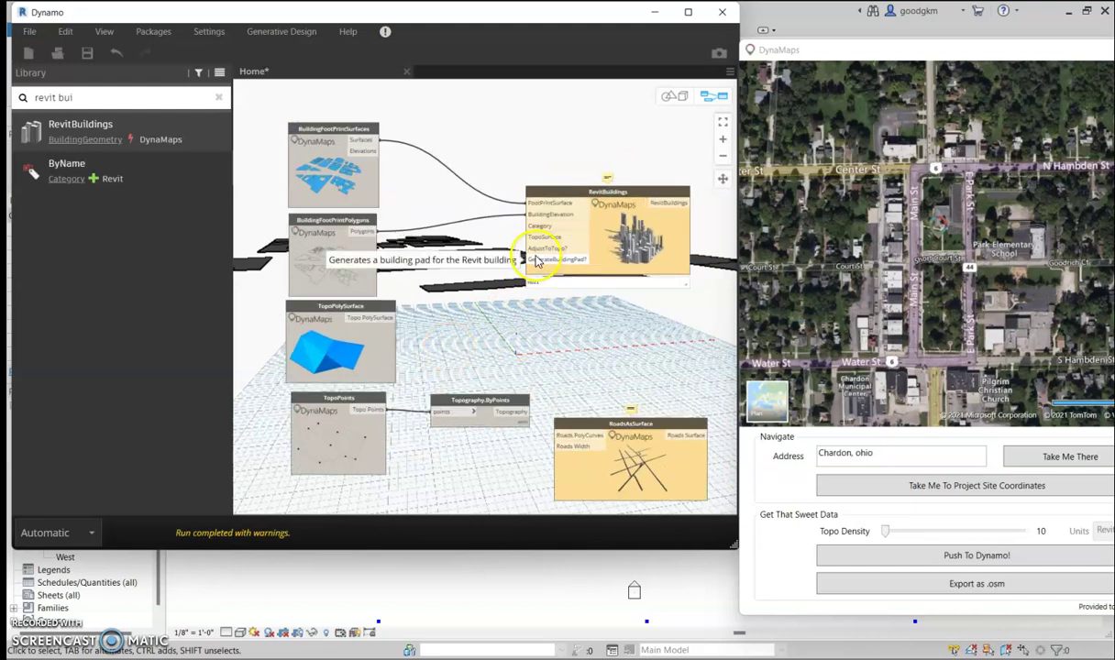
pyautogui.scroll(1, 537, 263)
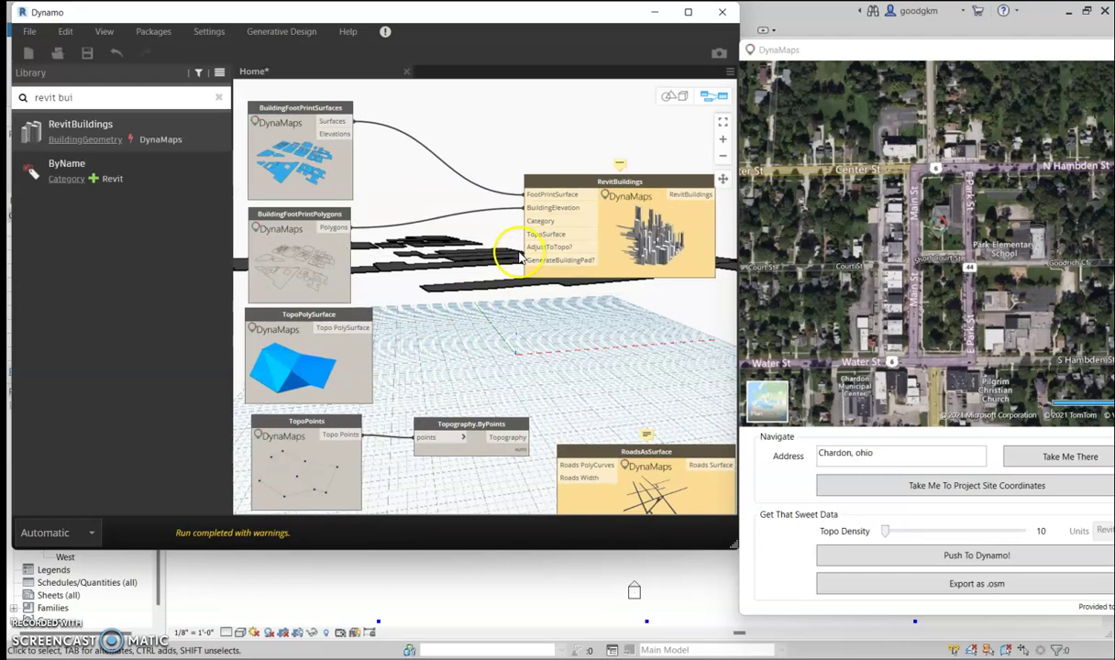
pyautogui.click(367, 327)
pyautogui.click(530, 237)
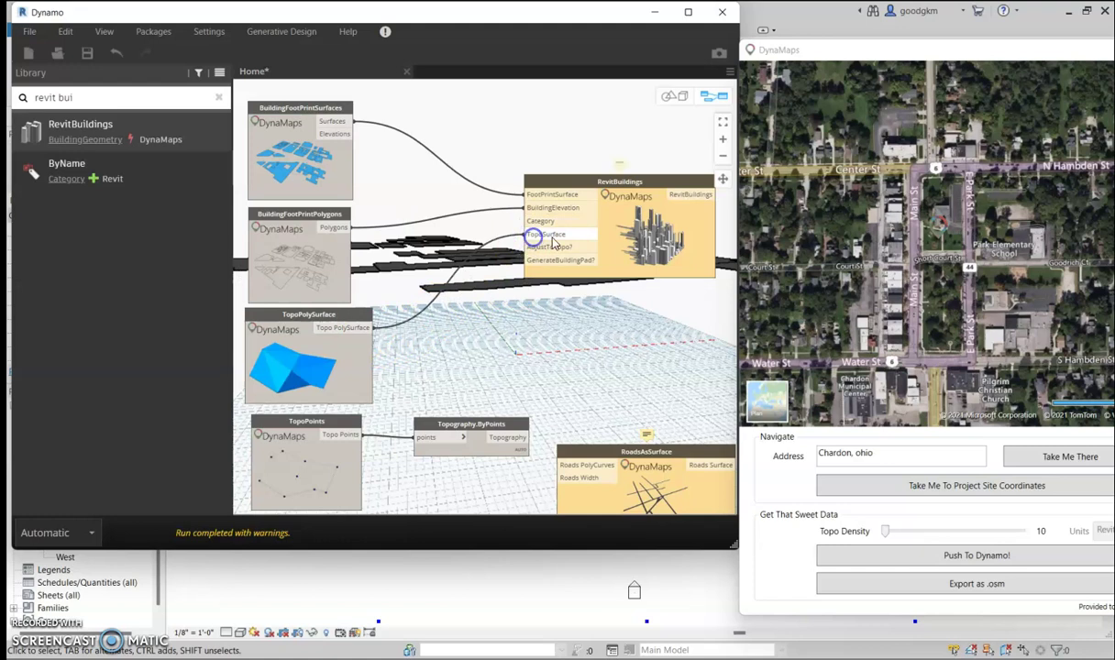
# Search for "categ" from within the workspace and add the Categories node to the graph
pyautogui.rightClick(483, 339)
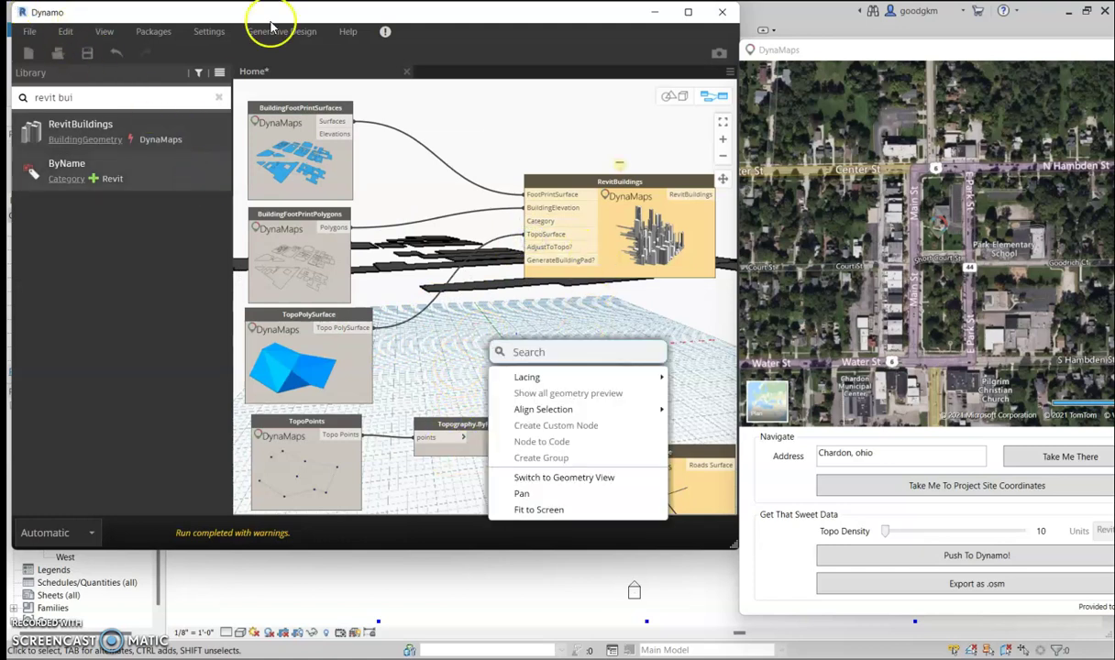
pyautogui.write('categ')
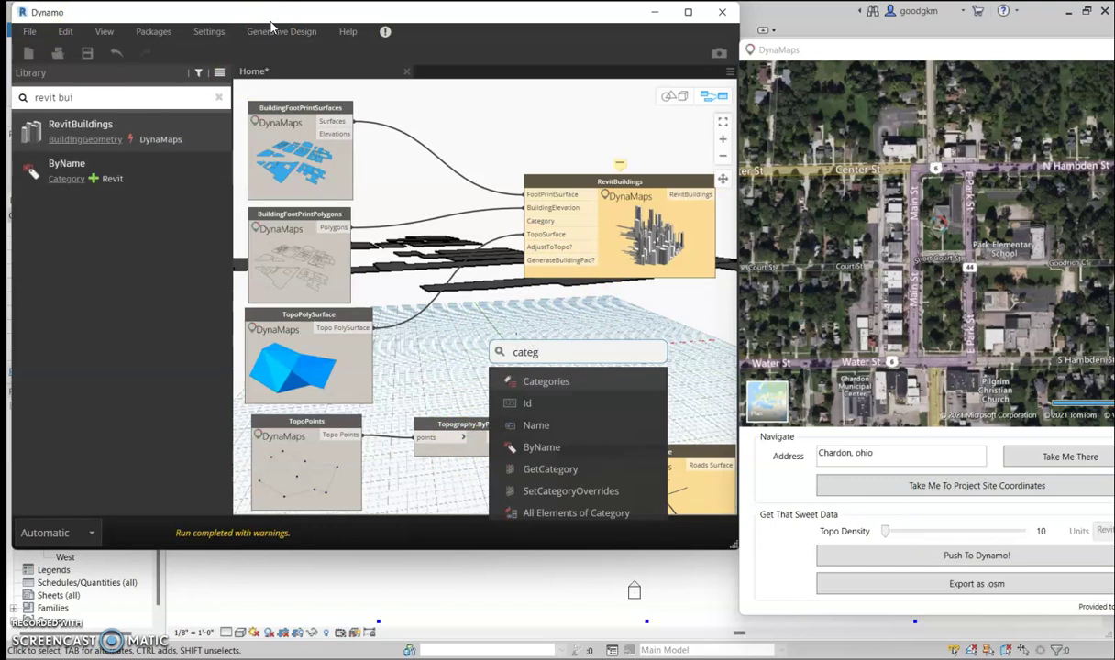
pyautogui.click(571, 383)
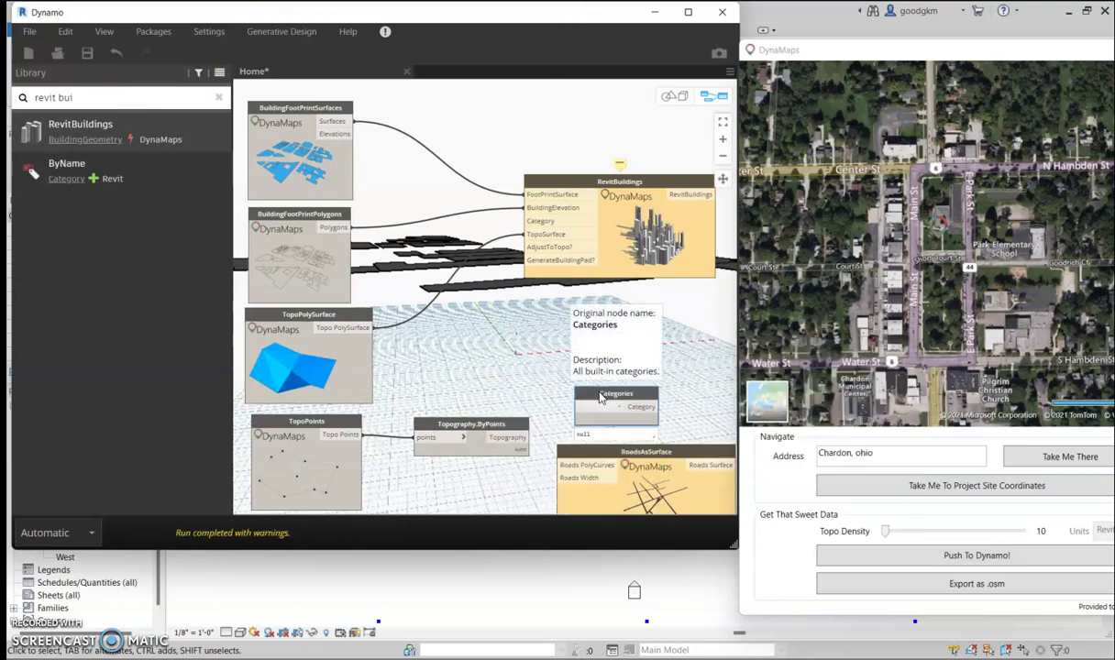
pyautogui.click(601, 420)
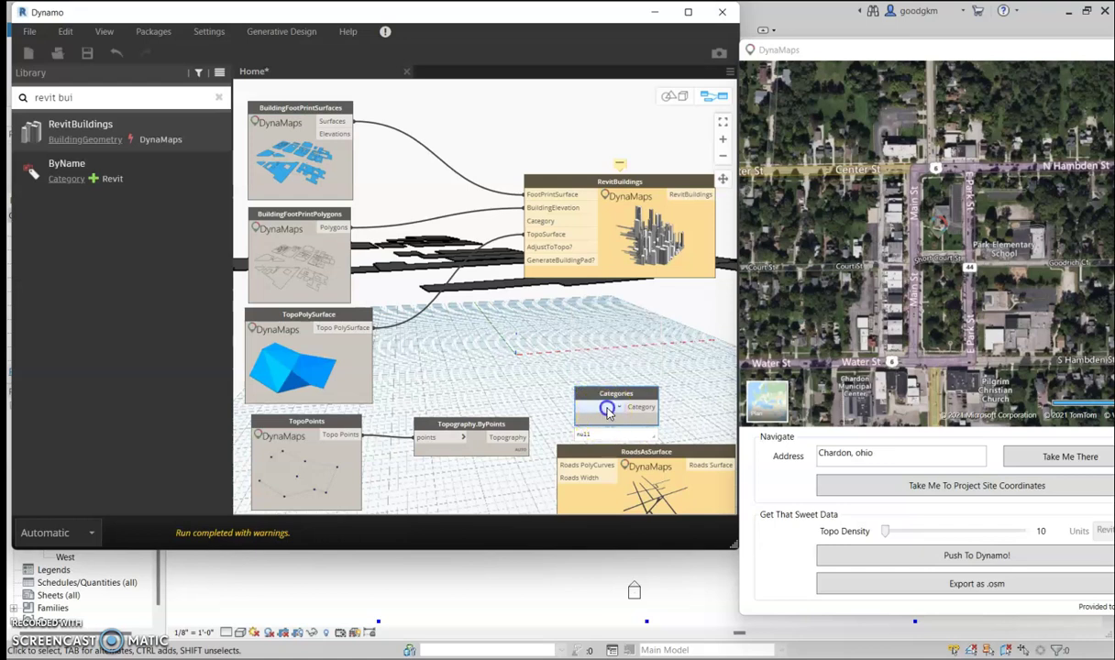
# Set the Categories node to Site, place it near the footprint nodes and connect it to the Category input of RevitBuildings
pyautogui.click(607, 410)
pyautogui.write('si')
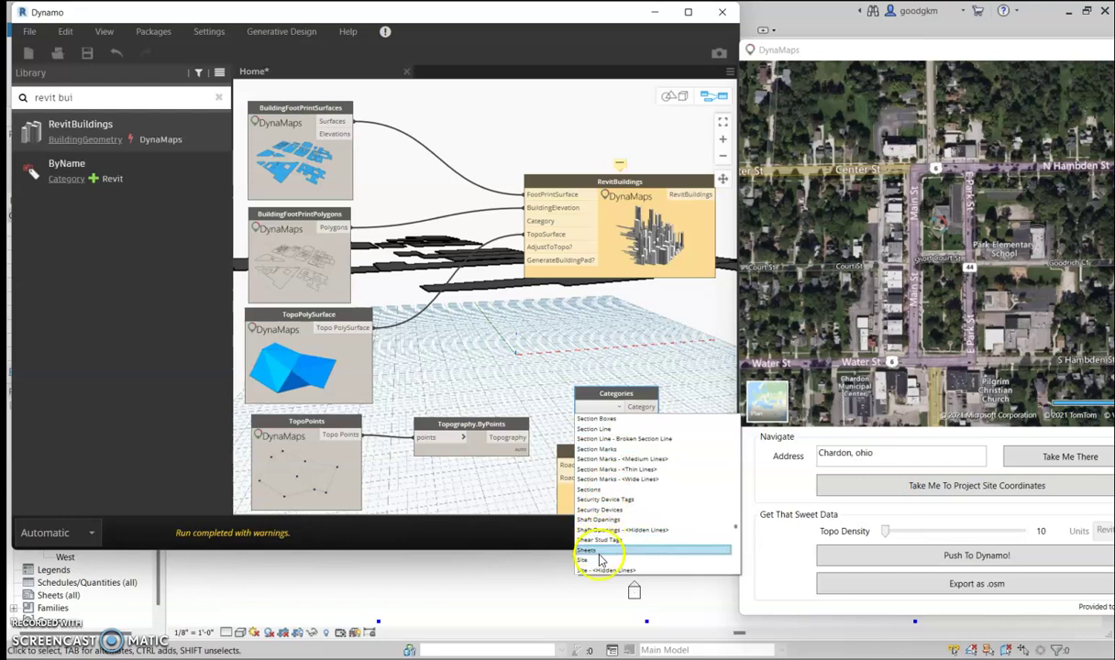
pyautogui.click(599, 560)
pyautogui.moveTo(605, 392); pyautogui.dragTo(525, 222)
pyautogui.click(537, 223)
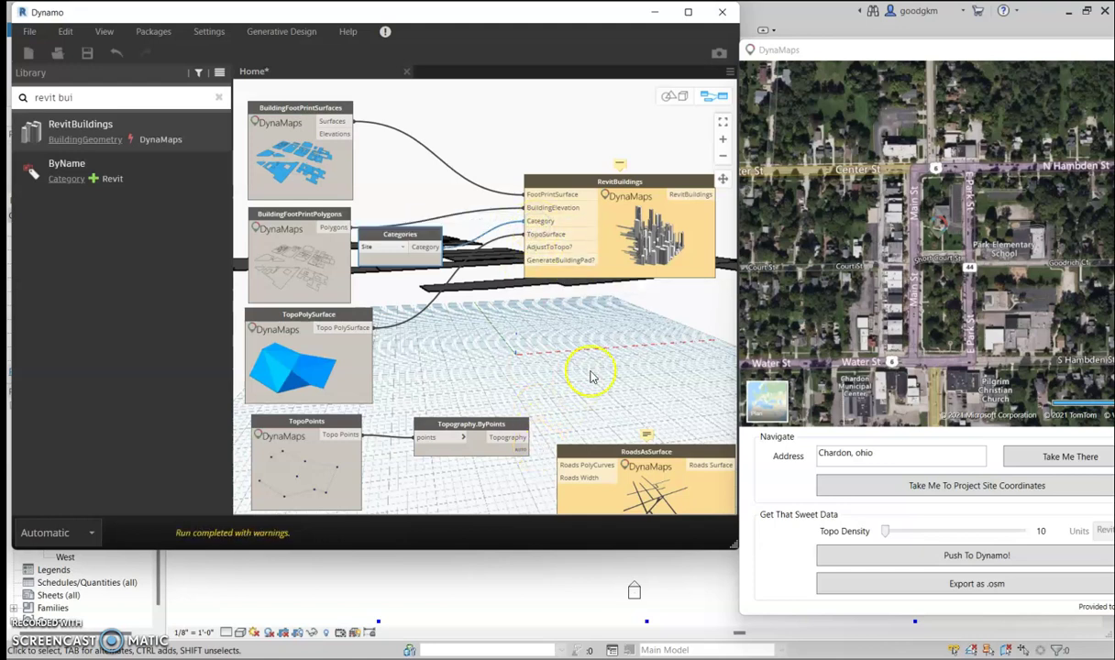
# Add a Boolean node set to True and connect it to the AdjustToTopo? input of RevitBuildings
pyautogui.scroll(-2, 565, 293)
pyautogui.scroll(1, 595, 375)
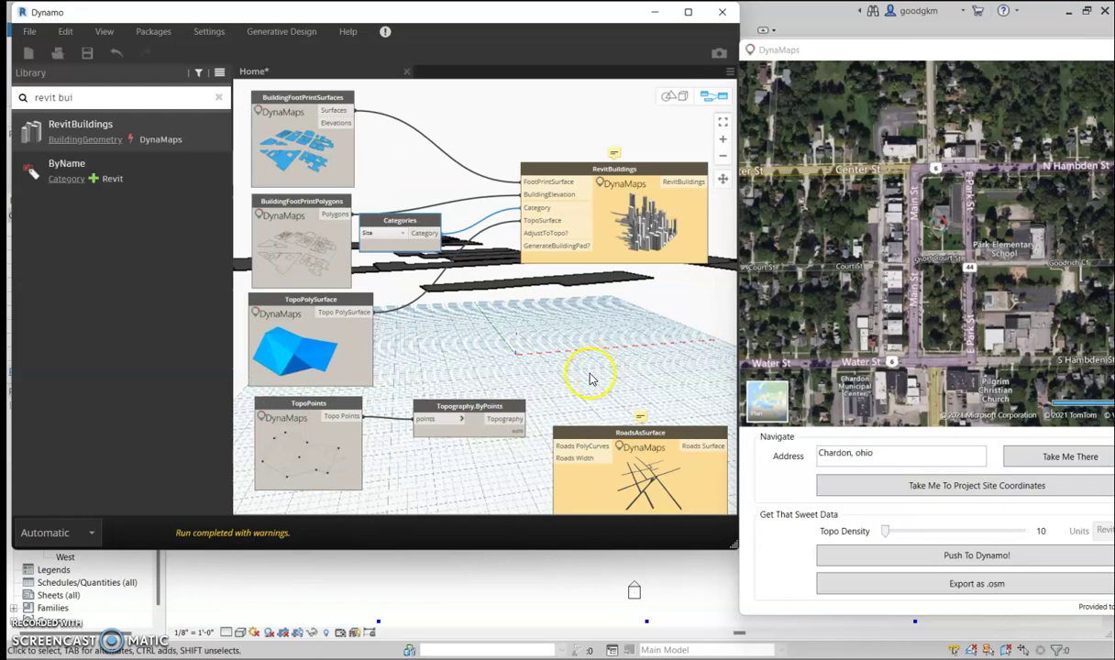
pyautogui.rightClick(474, 336)
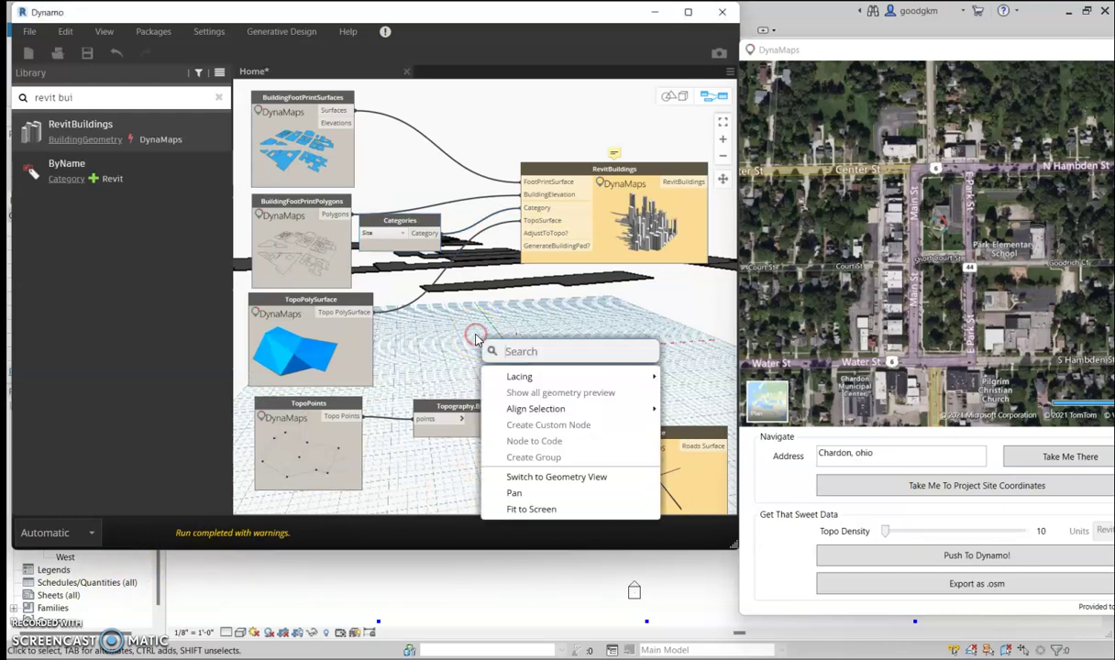
pyautogui.write('bool')
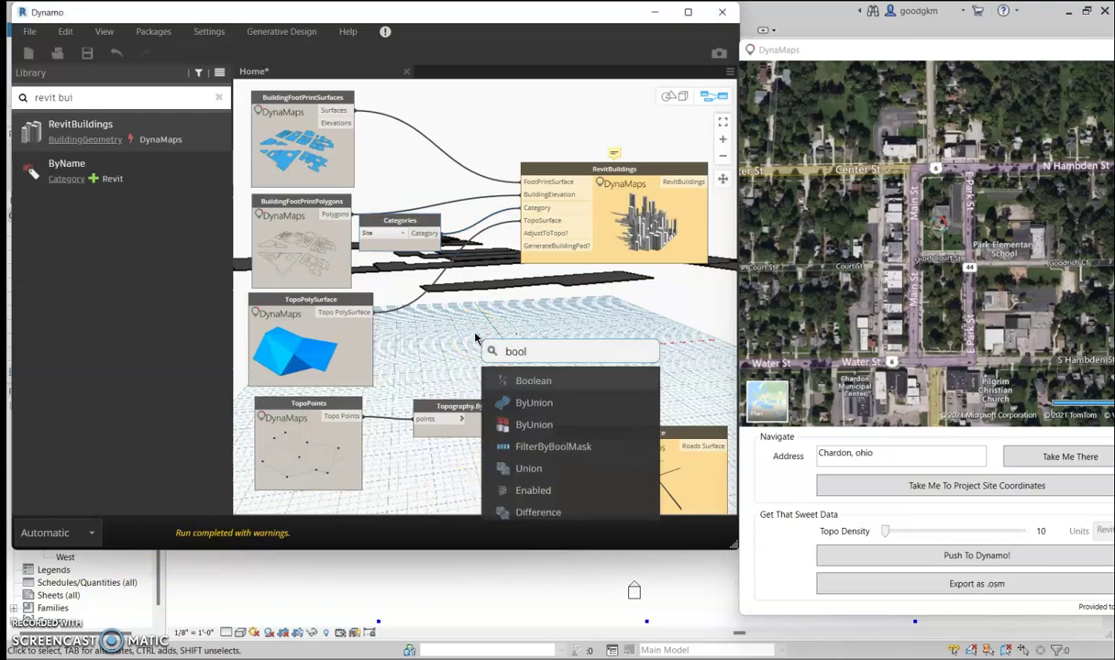
pyautogui.click(578, 379)
pyautogui.moveTo(624, 391); pyautogui.dragTo(541, 237)
pyautogui.click(507, 328)
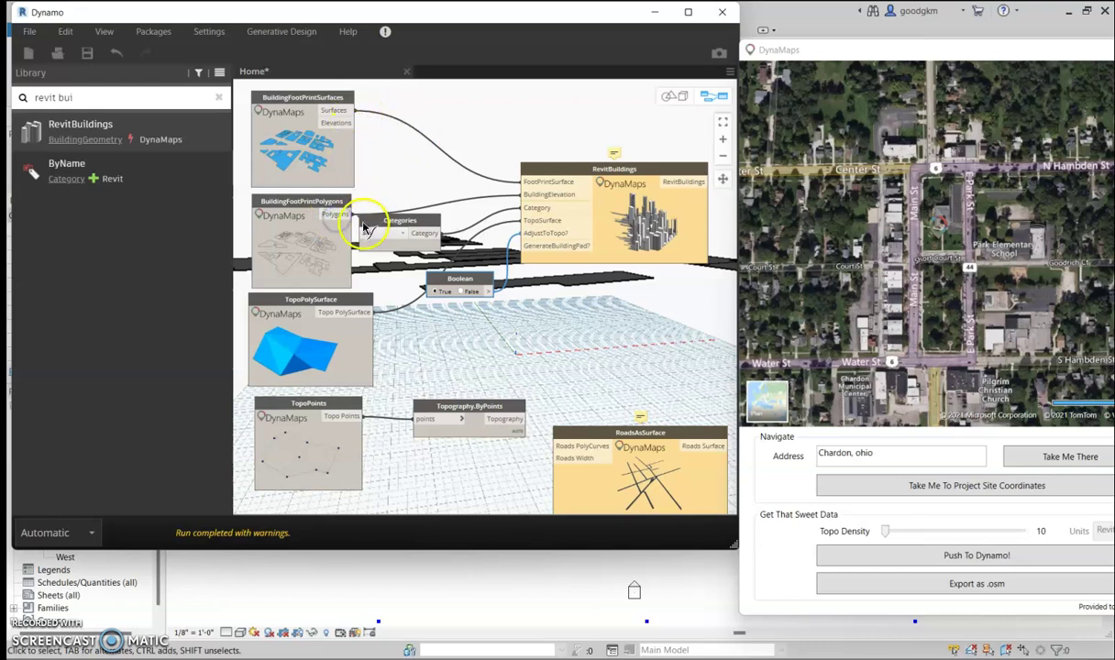
# Connect the Elevations output of BuildingFootPrintSurfaces to the BuildingElevation input of RevitBuildings, replacing the Polygons connection
pyautogui.rightClick(373, 144)
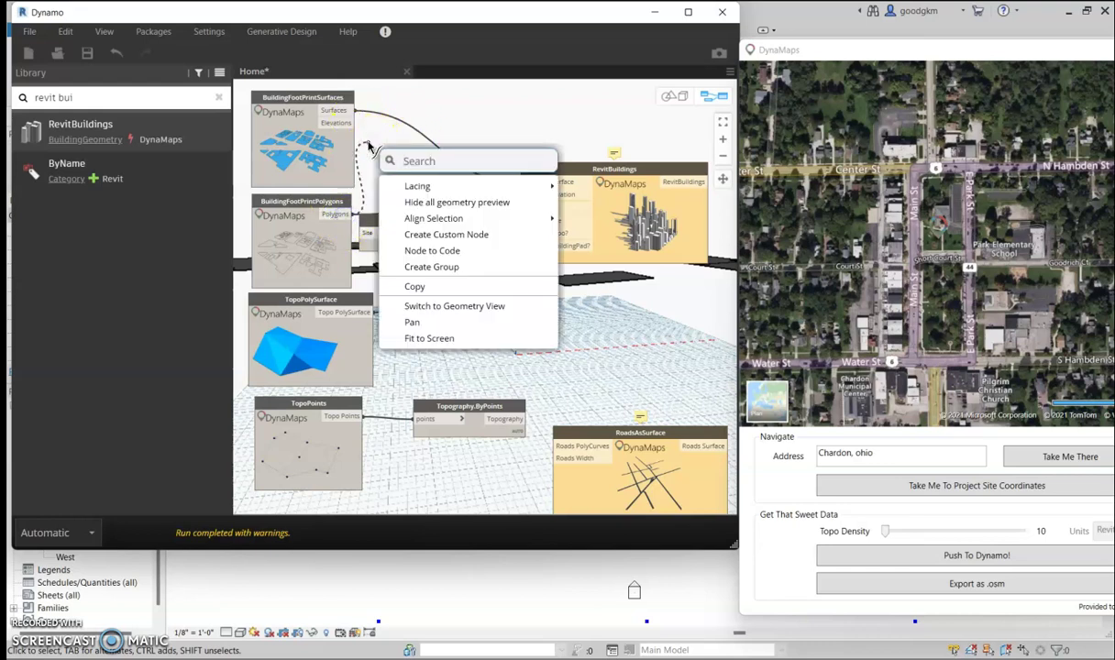
pyautogui.click(367, 152)
pyautogui.click(342, 124)
pyautogui.moveTo(449, 183); pyautogui.dragTo(542, 198)
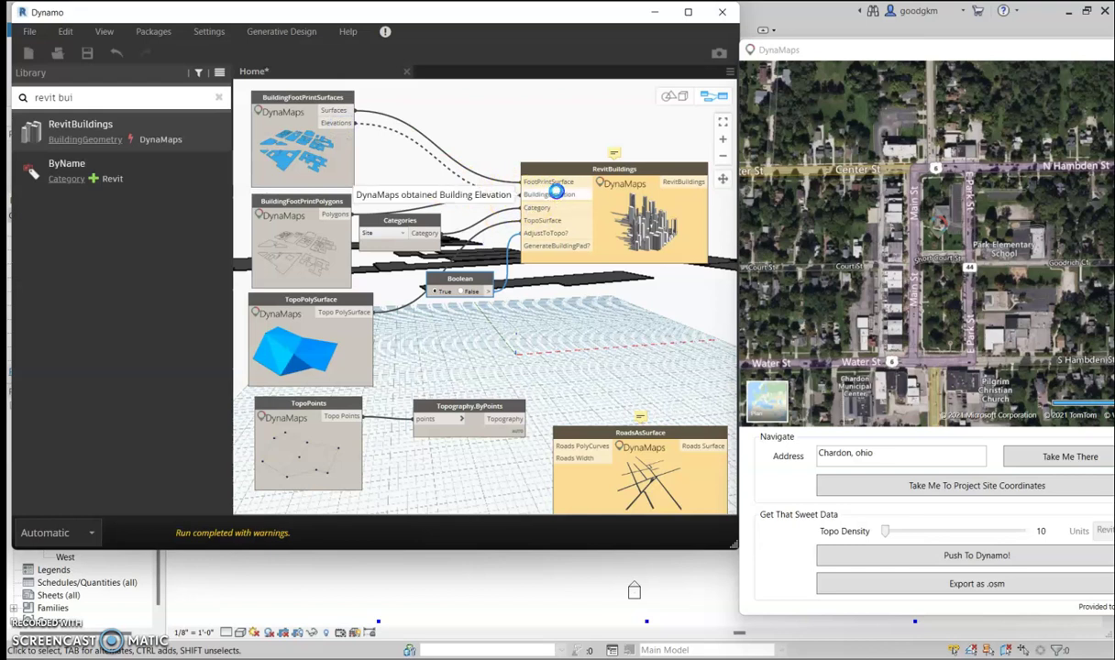
pyautogui.click(520, 301)
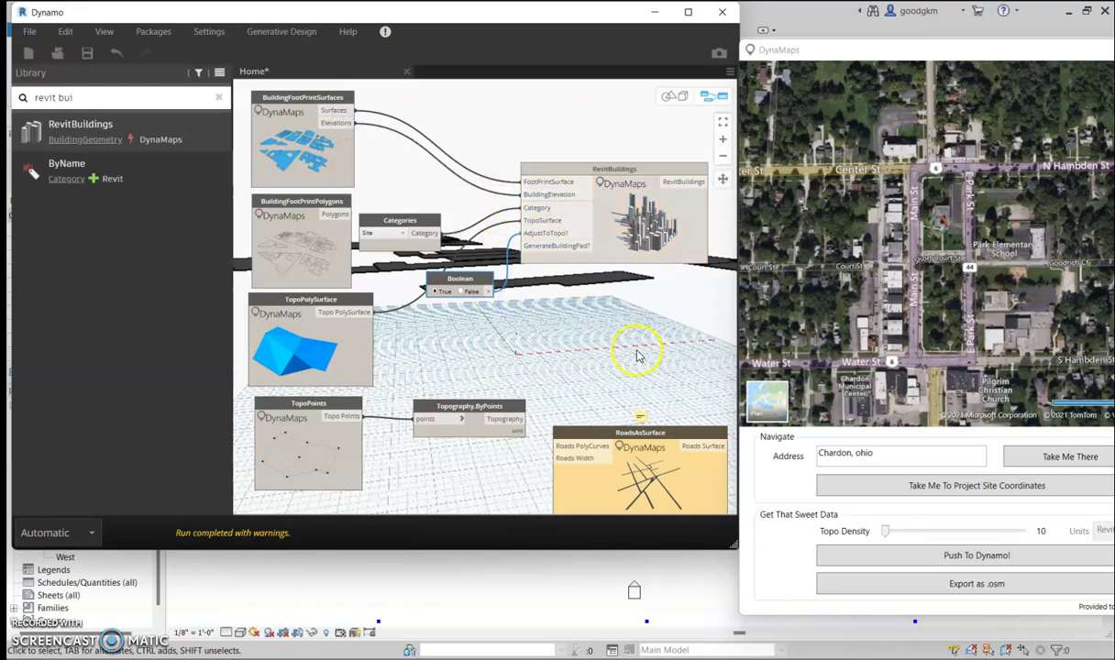
# Minimize the Dynamo window, return to the Revit project and open the default 3D view
pyautogui.scroll(-2, 556, 327)
pyautogui.rightClick(560, 318)
pyautogui.click(641, 13)
pyautogui.click(654, 12)
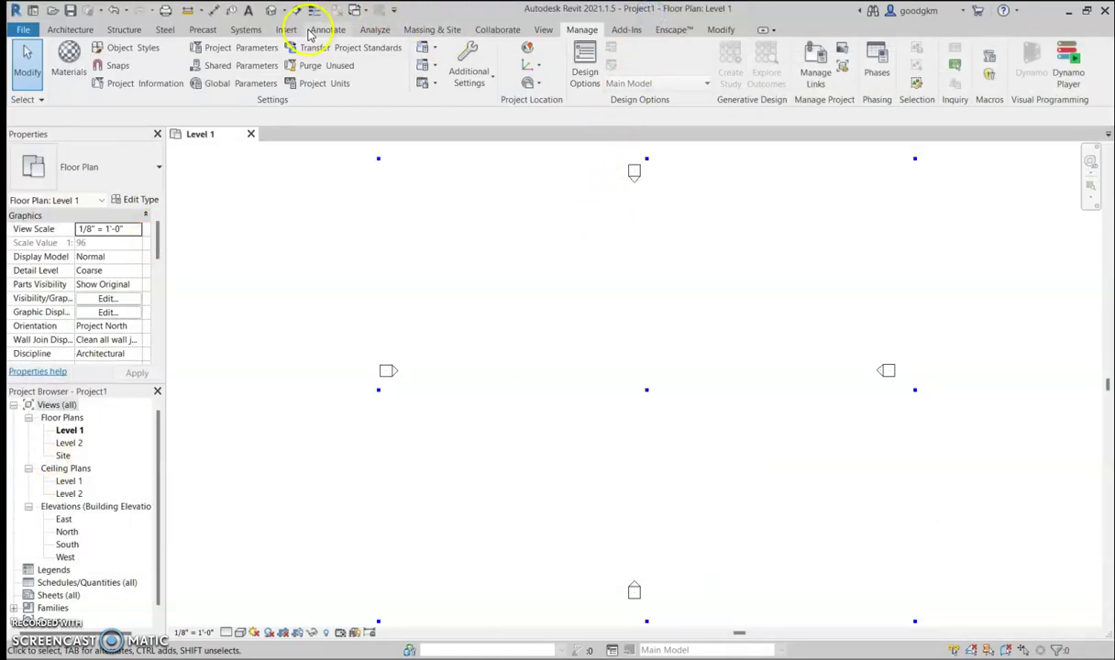
pyautogui.click(543, 29)
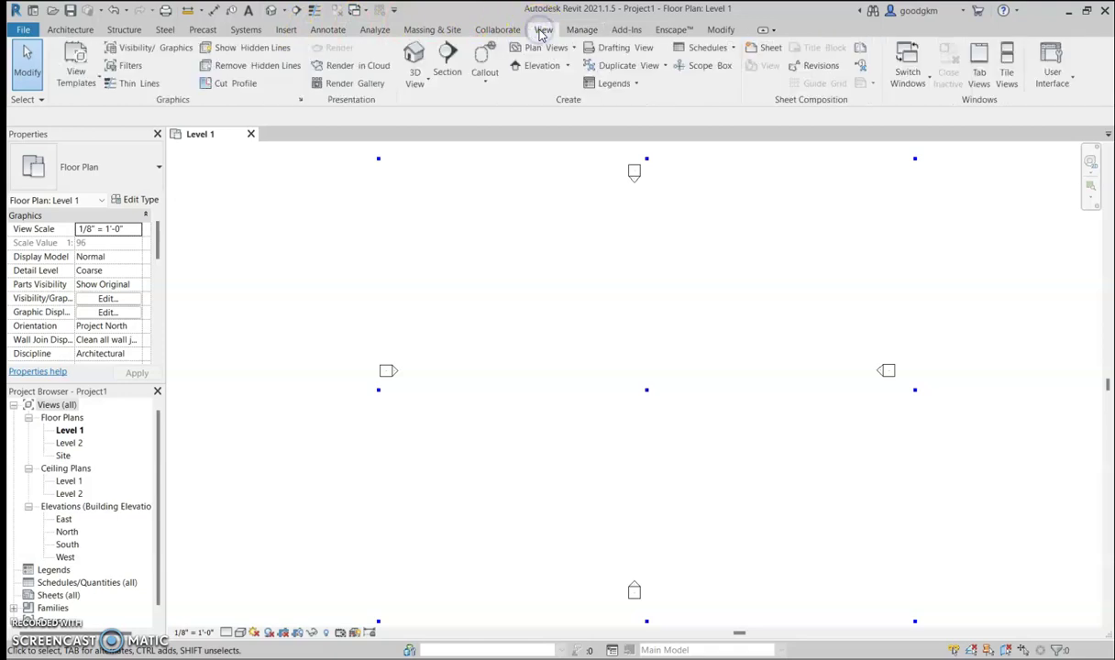
pyautogui.click(415, 79)
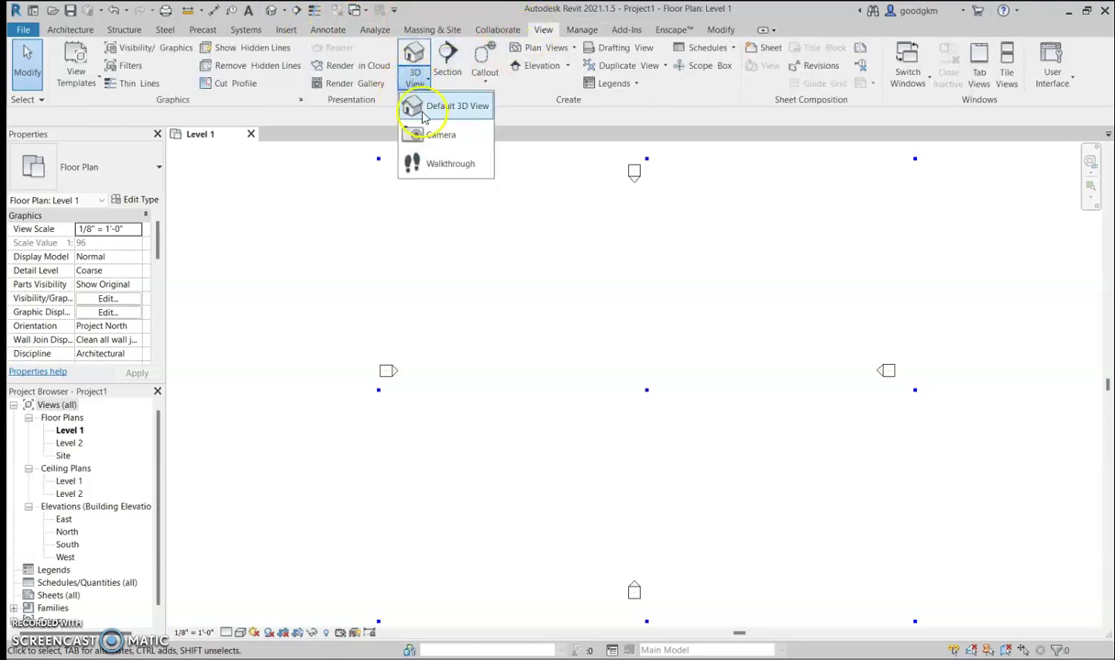
pyautogui.click(423, 112)
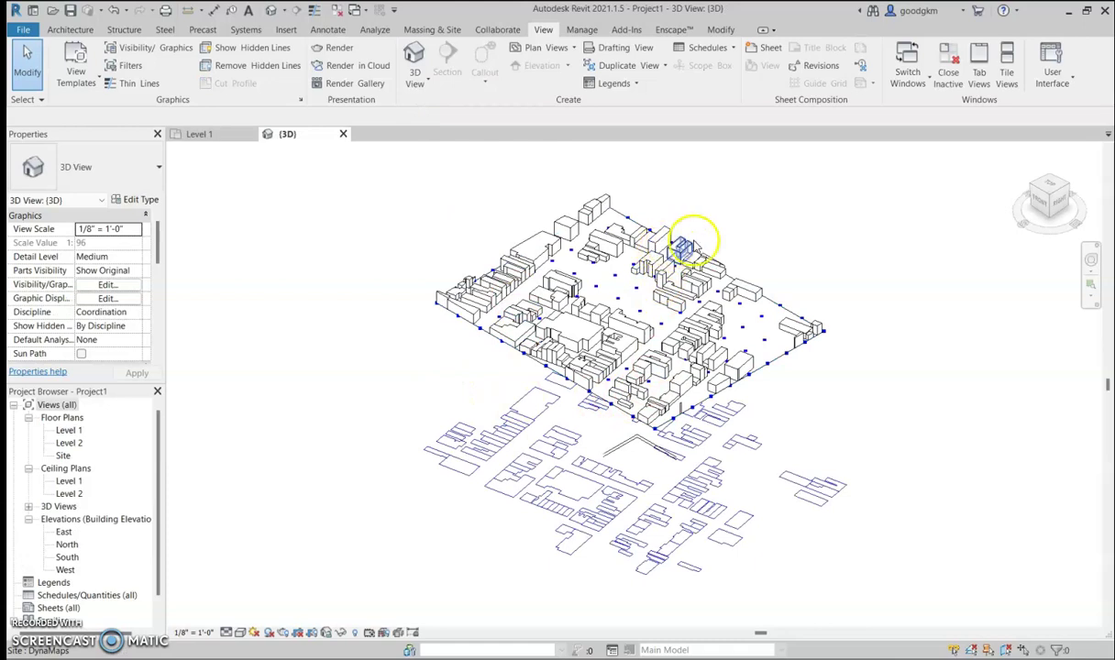
# Examine the generated buildings, topography points and footprint outlines in the 3D view from close up and from another angle
pyautogui.scroll(5, 680, 246)
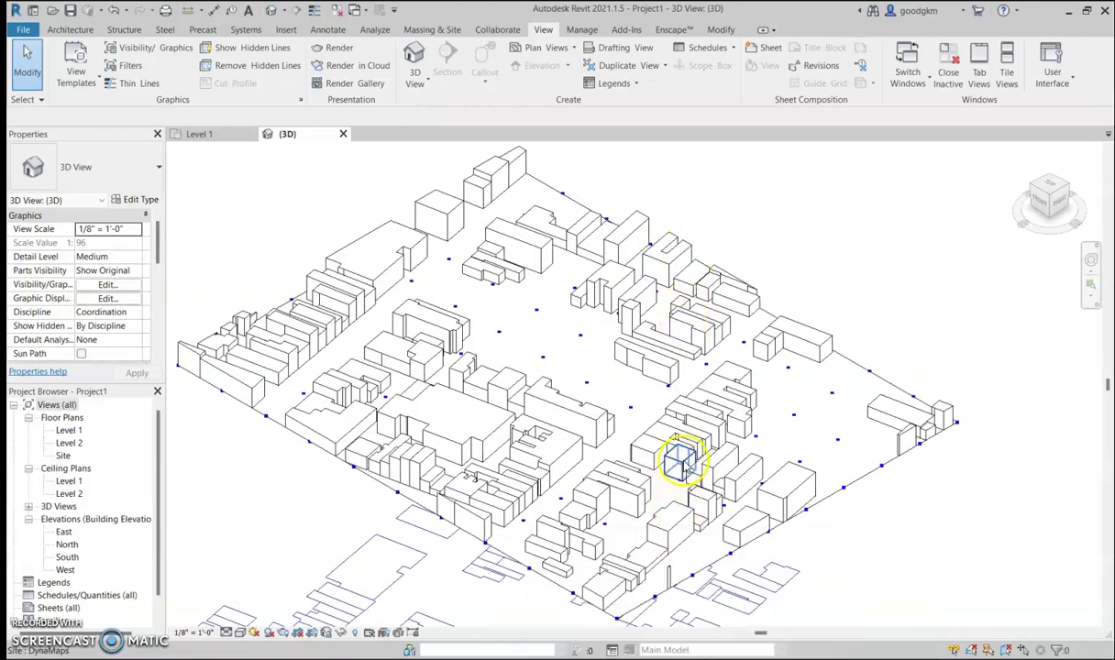
pyautogui.click(681, 463)
pyautogui.scroll(-1, 491, 393)
pyautogui.scroll(-1, 495, 396)
pyautogui.click(747, 428)
pyautogui.scroll(-1, 667, 512)
pyautogui.moveTo(660, 552); pyautogui.dragTo(619, 455, button='middle')
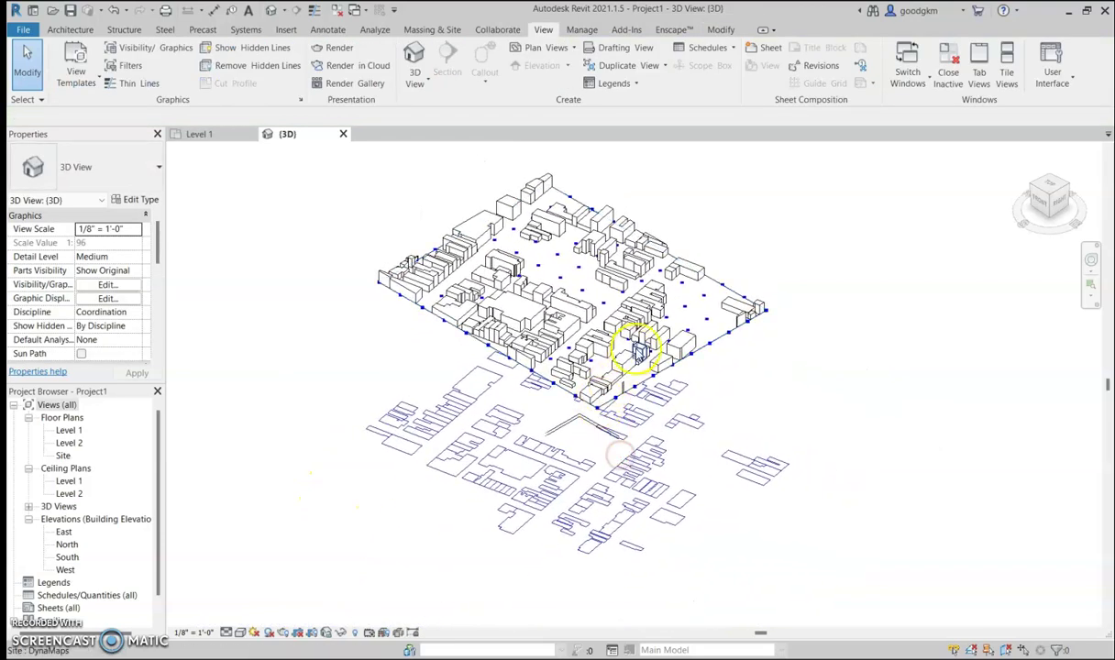
pyautogui.keyDown('shift'); pyautogui.moveTo(614, 435); pyautogui.dragTo(168, 471, button='middle'); pyautogui.keyUp('shift')
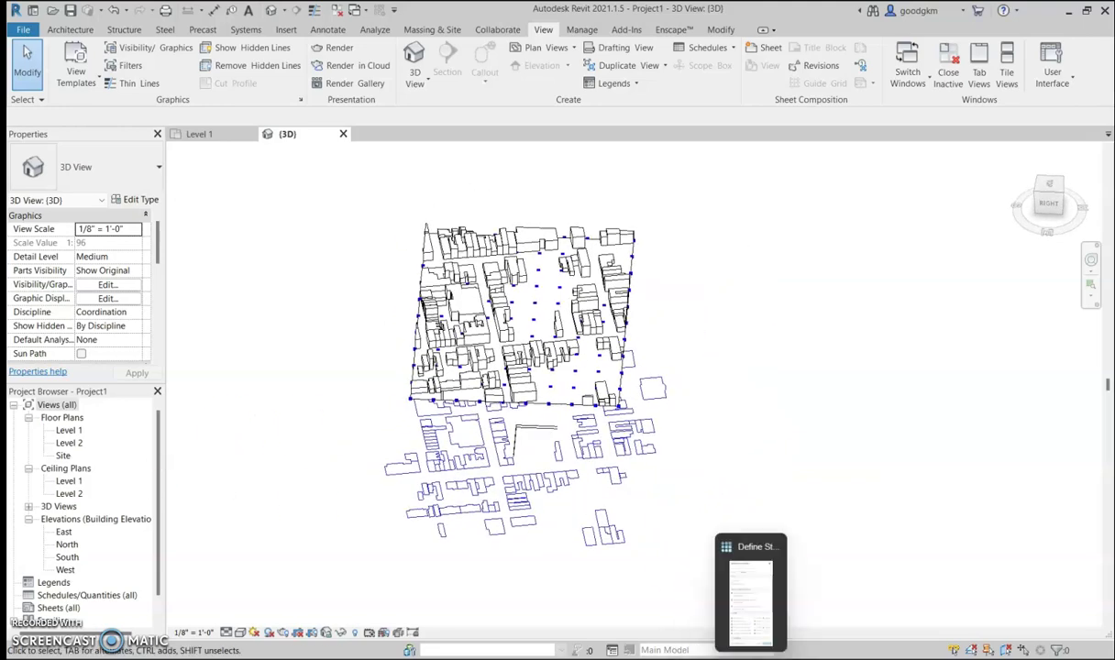
# Try to push the downtown Chardon map area around Main St from DynaMaps to Dynamo
pyautogui.click(766, 579)
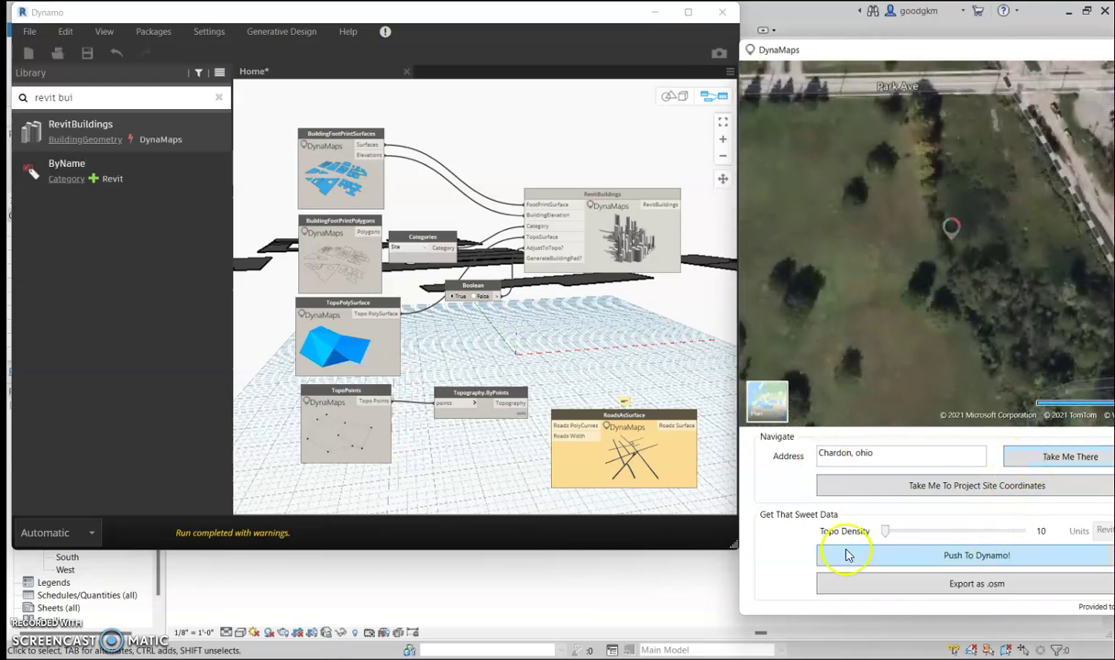
pyautogui.scroll(-3, 919, 339)
pyautogui.scroll(-5, 918, 321)
pyautogui.scroll(6, 939, 312)
pyautogui.moveTo(931, 339); pyautogui.dragTo(923, 138)
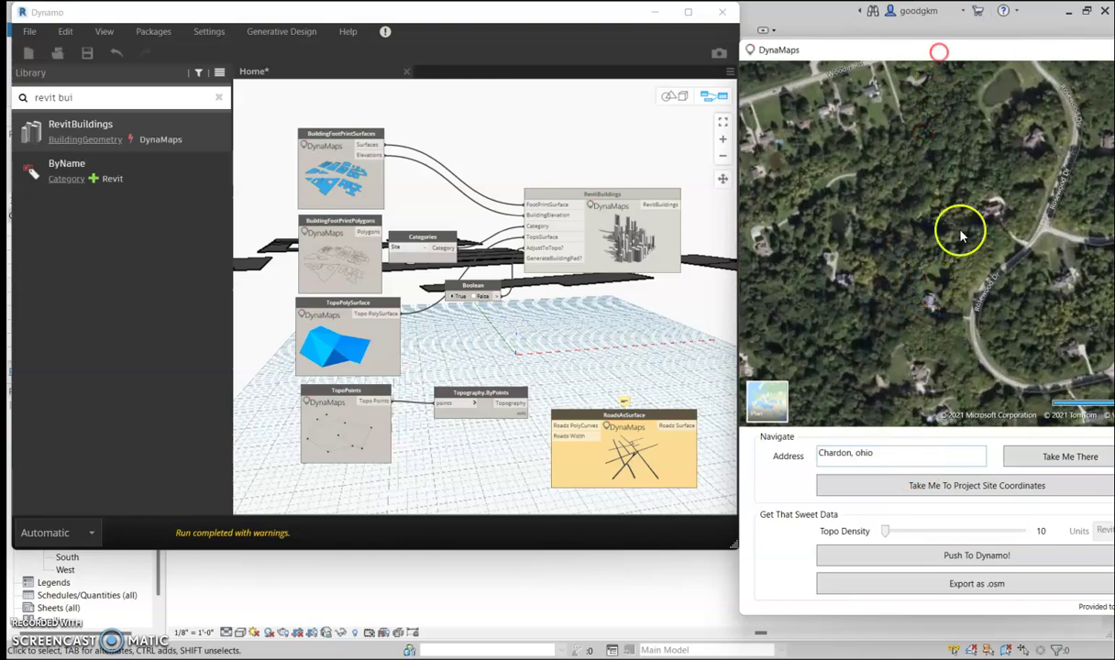
pyautogui.scroll(-3, 953, 243)
pyautogui.moveTo(926, 368); pyautogui.dragTo(836, 221)
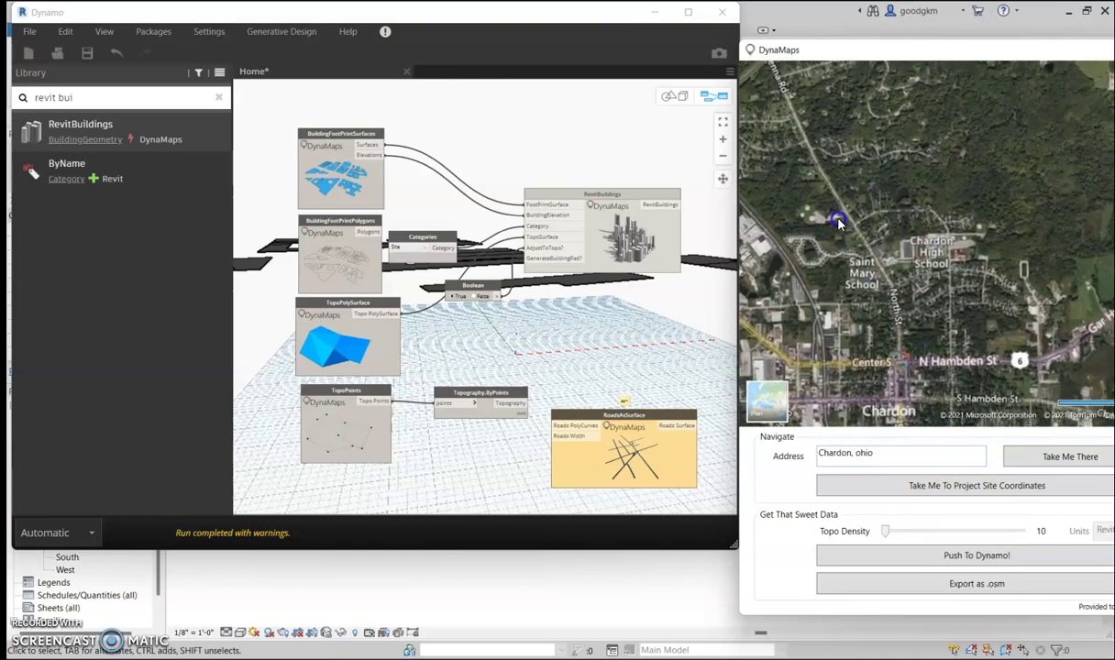
pyautogui.moveTo(947, 353); pyautogui.dragTo(933, 241)
pyautogui.scroll(3, 888, 314)
pyautogui.moveTo(868, 209); pyautogui.dragTo(909, 391)
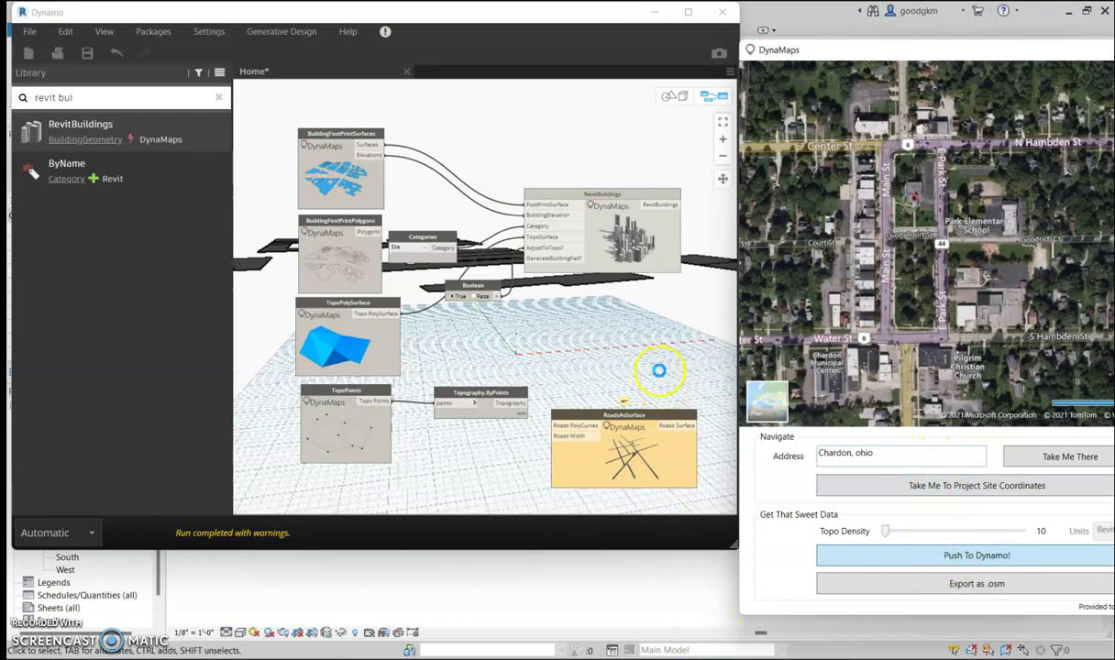
# Minimize the Dynamo window to reveal the Revit 3D view and dismiss the transaction message
pyautogui.click(652, 25)
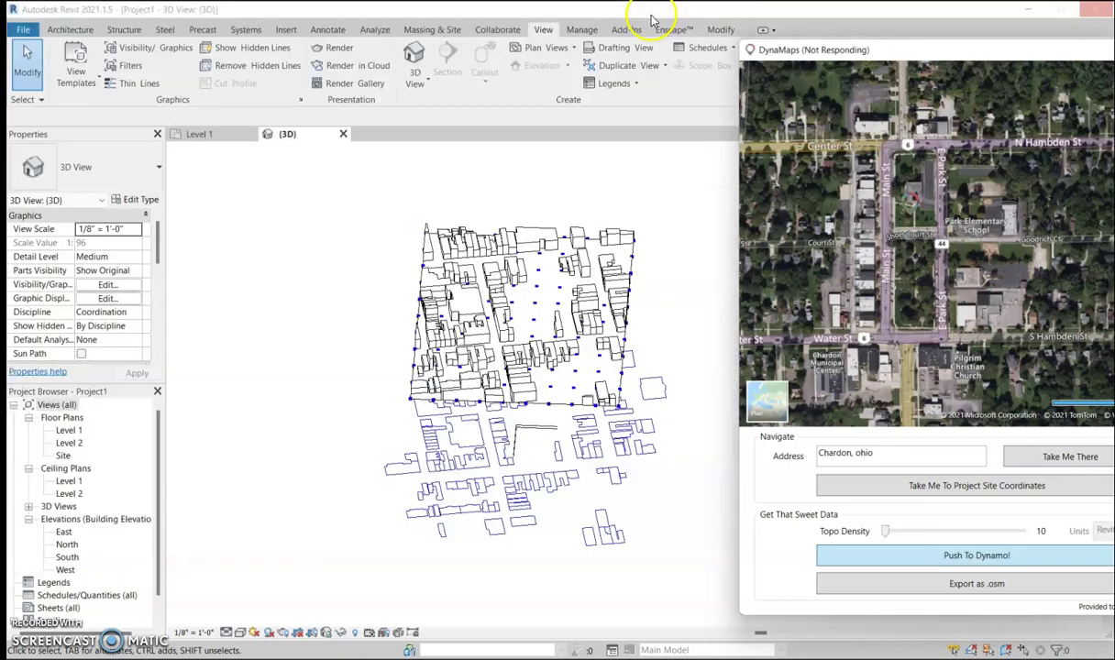
pyautogui.click(540, 403)
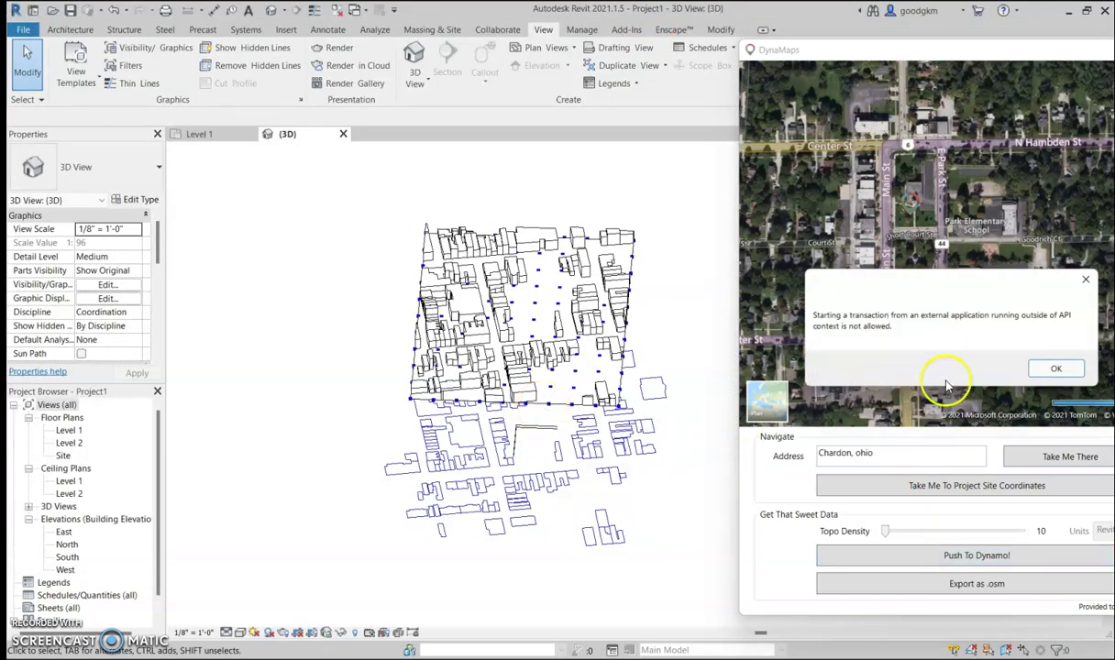
pyautogui.click(1043, 368)
# Examine the generated buildings, topography points and the outlines below them in the Revit 3D view
pyautogui.click(531, 324)
pyautogui.scroll(4, 539, 341)
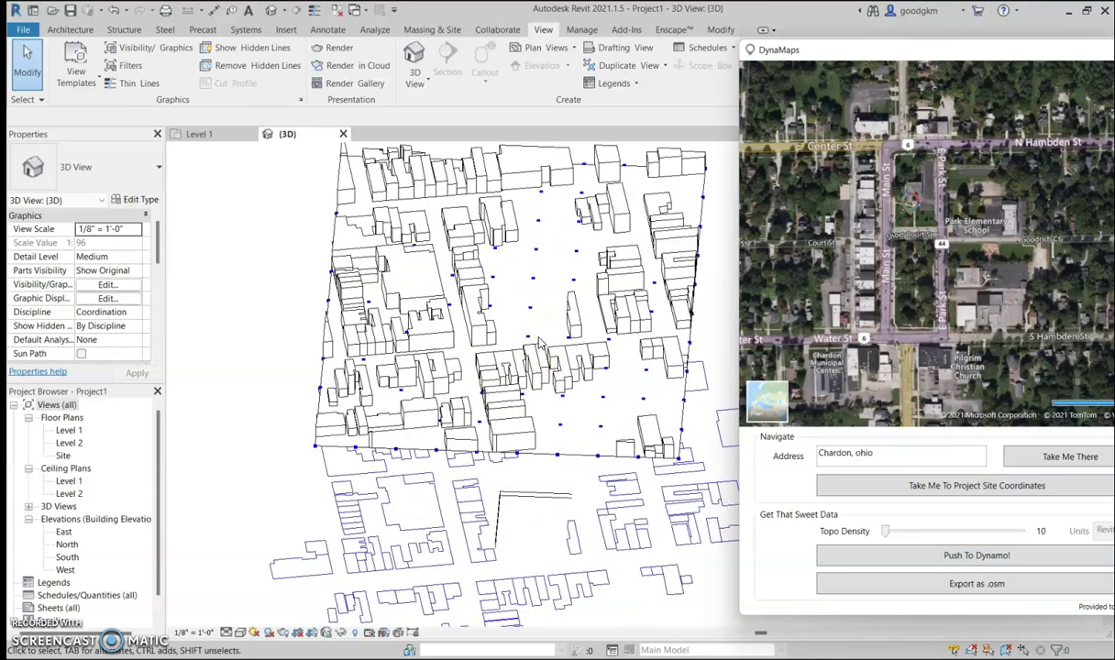
pyautogui.scroll(1, 539, 340)
pyautogui.click(567, 518)
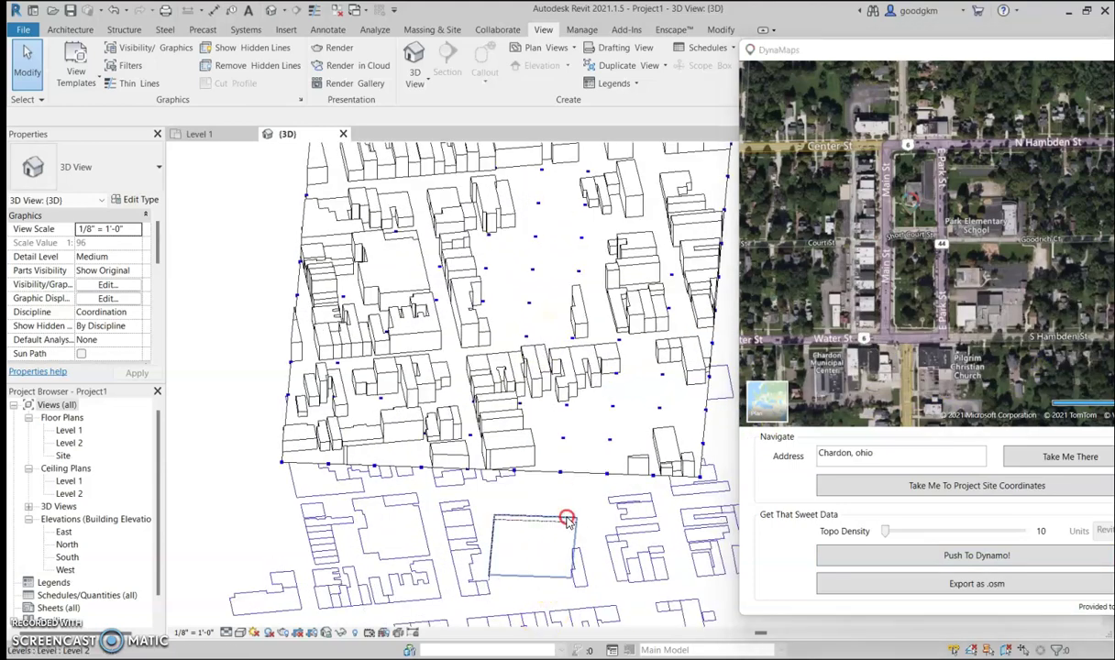
pyautogui.scroll(2, 542, 566)
pyautogui.moveTo(542, 566); pyautogui.dragTo(559, 504, button='middle')
pyautogui.scroll(-1, 550, 505)
pyautogui.scroll(-1, 623, 436)
pyautogui.scroll(-2, 618, 429)
pyautogui.moveTo(612, 394); pyautogui.dragTo(561, 450, button='middle')
# Take the DynaMaps map to the address "over the rhine" and frame the wider neighborhood around E 14th St and Liberty St
pyautogui.moveTo(687, 658)
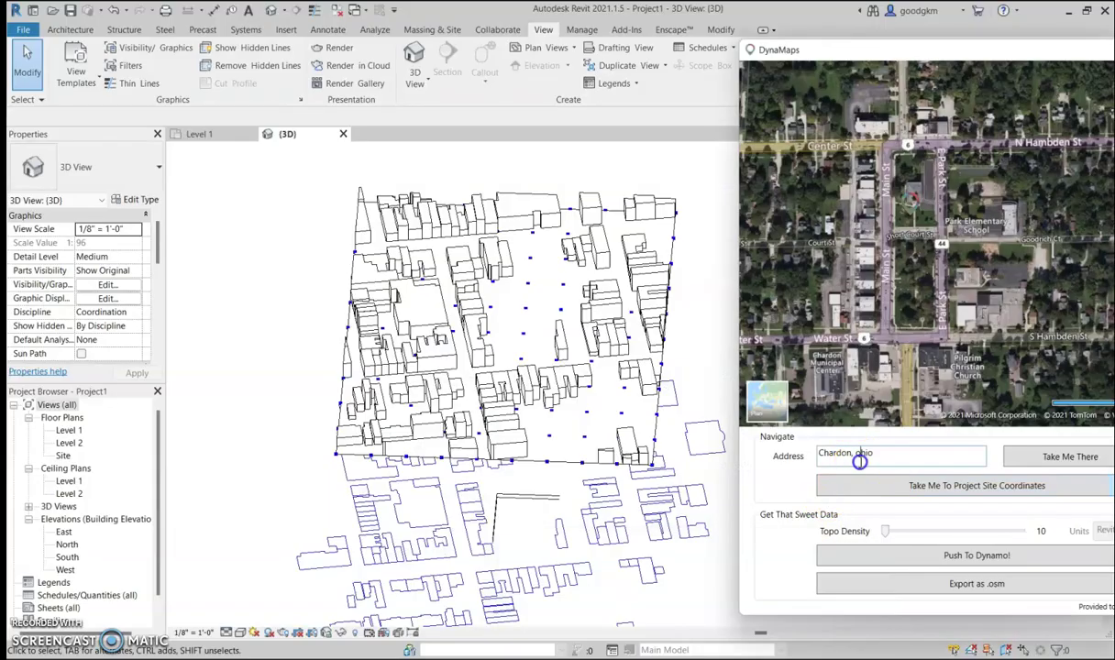
pyautogui.moveTo(889, 455); pyautogui.dragTo(785, 446)
pyautogui.write('over the rhine')
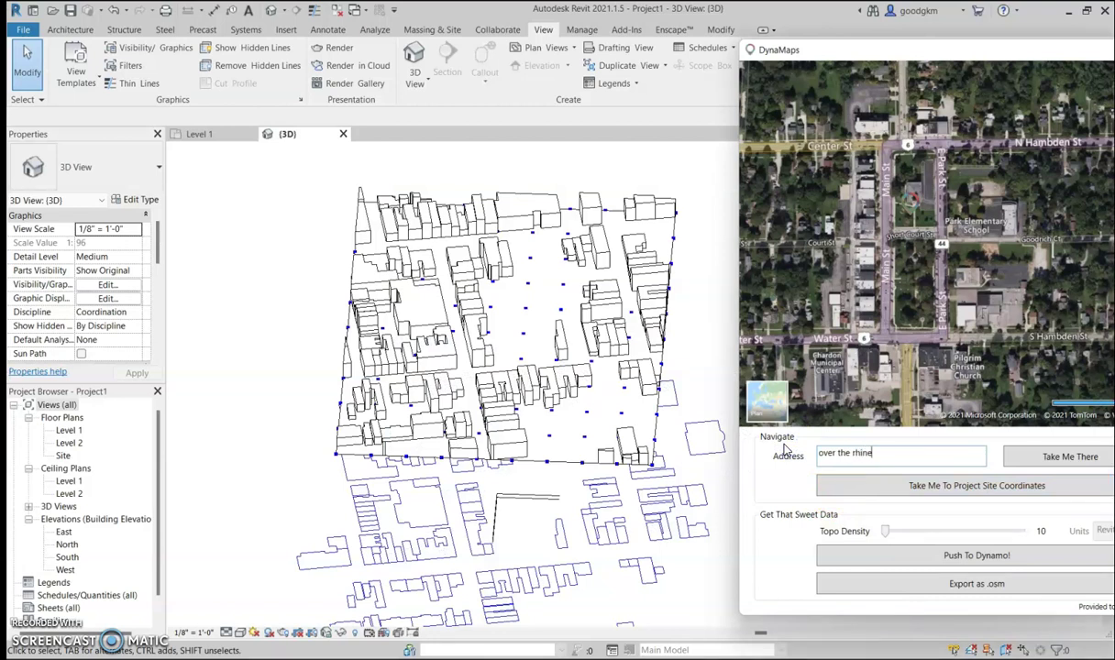
pyautogui.click(964, 458)
pyautogui.click(1034, 463)
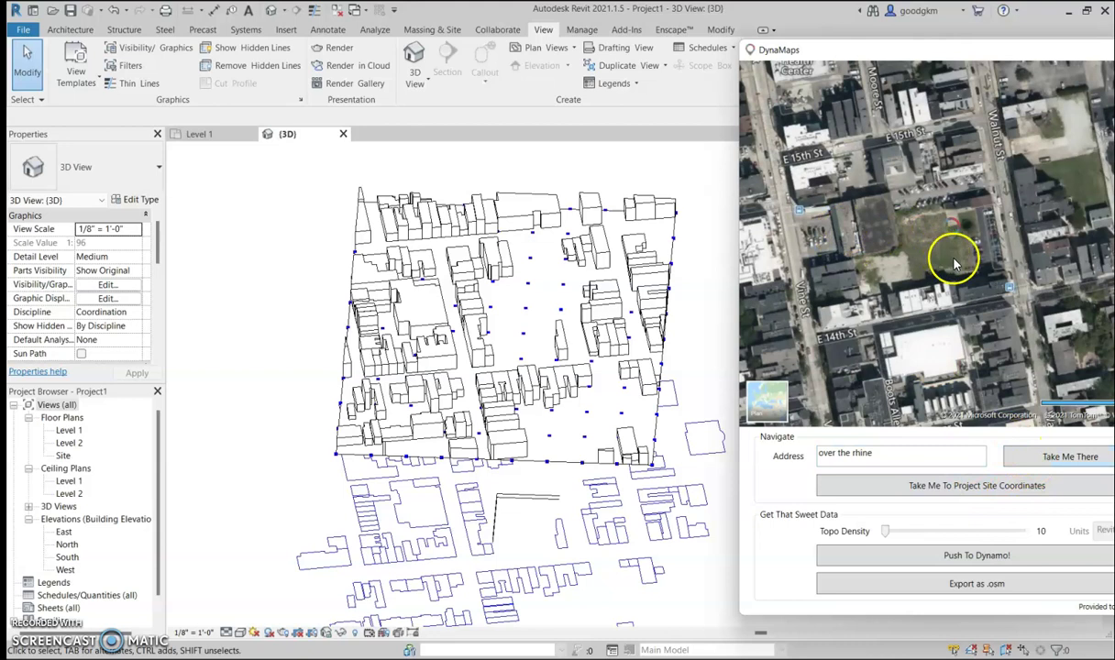
pyautogui.rightClick(967, 289)
pyautogui.moveTo(967, 290); pyautogui.dragTo(960, 272)
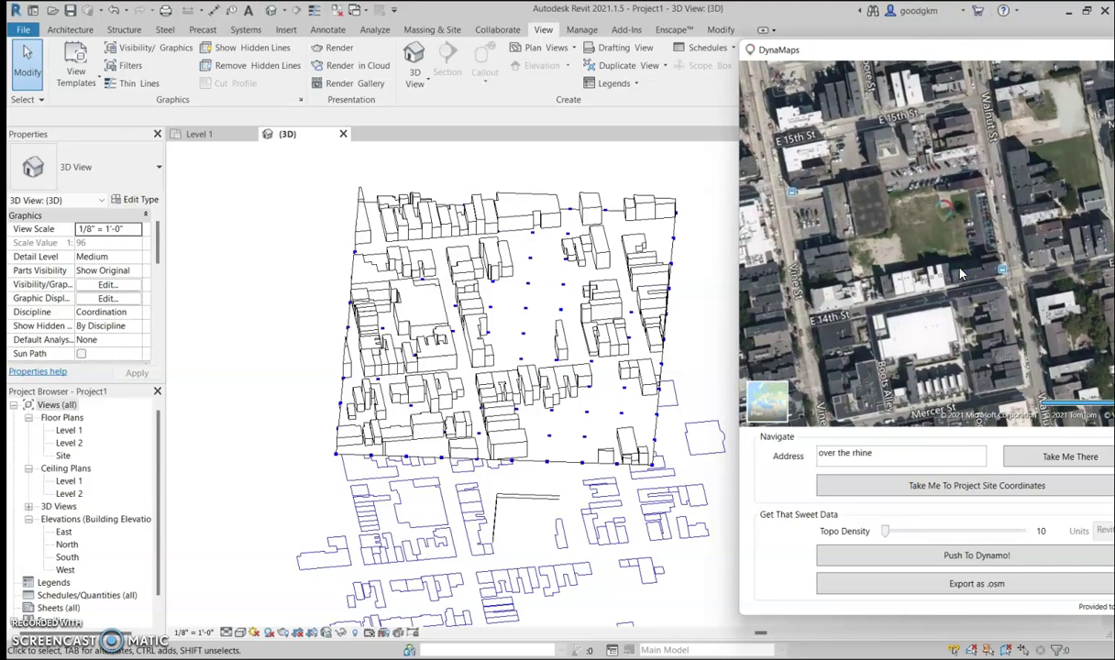
pyautogui.scroll(-2, 960, 273)
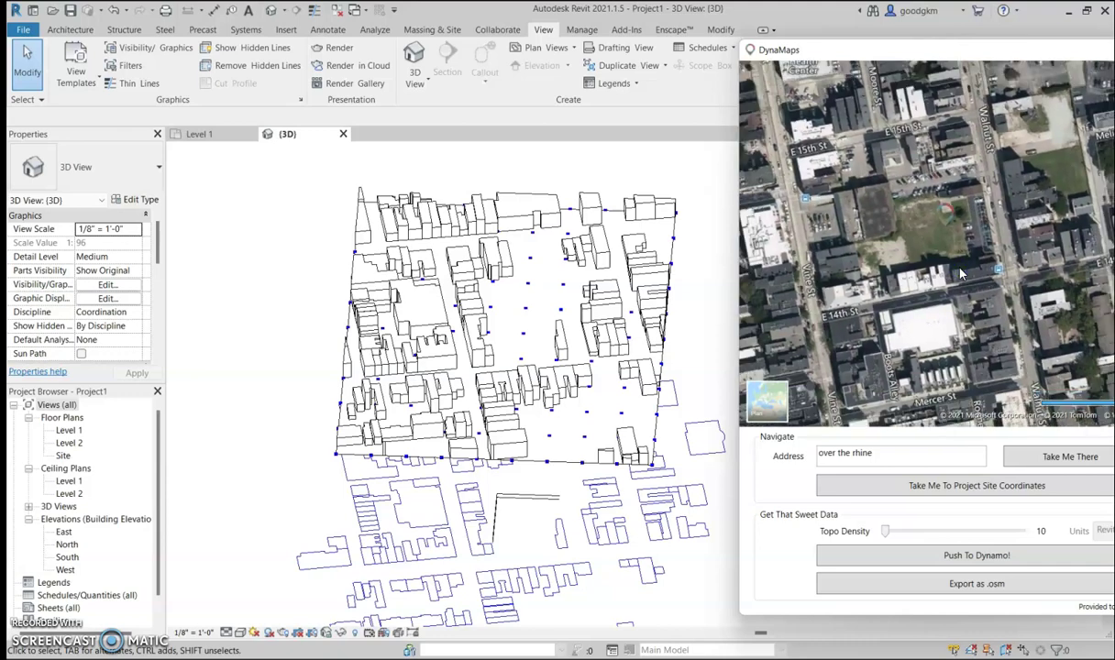
# Return to the Dynamo window and connect the Topography output of Topography.ByPoints to the Roads PolyCurves input of RoadsAsSurface
pyautogui.click(299, 447)
pyautogui.moveTo(686, 658)
pyautogui.click(602, 610)
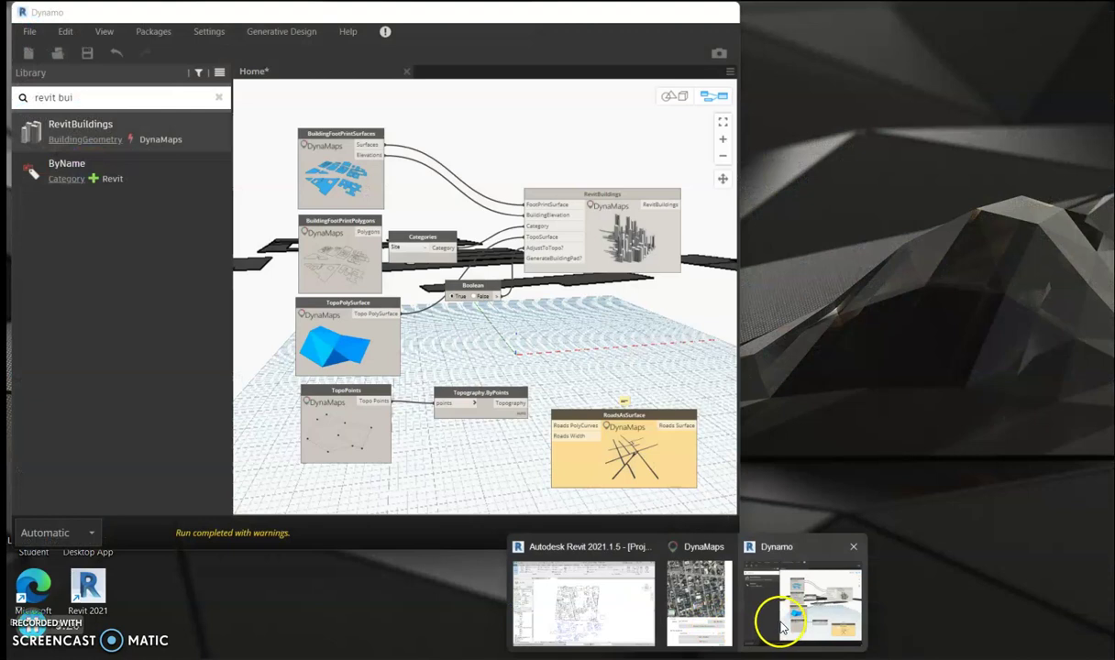
pyautogui.click(782, 626)
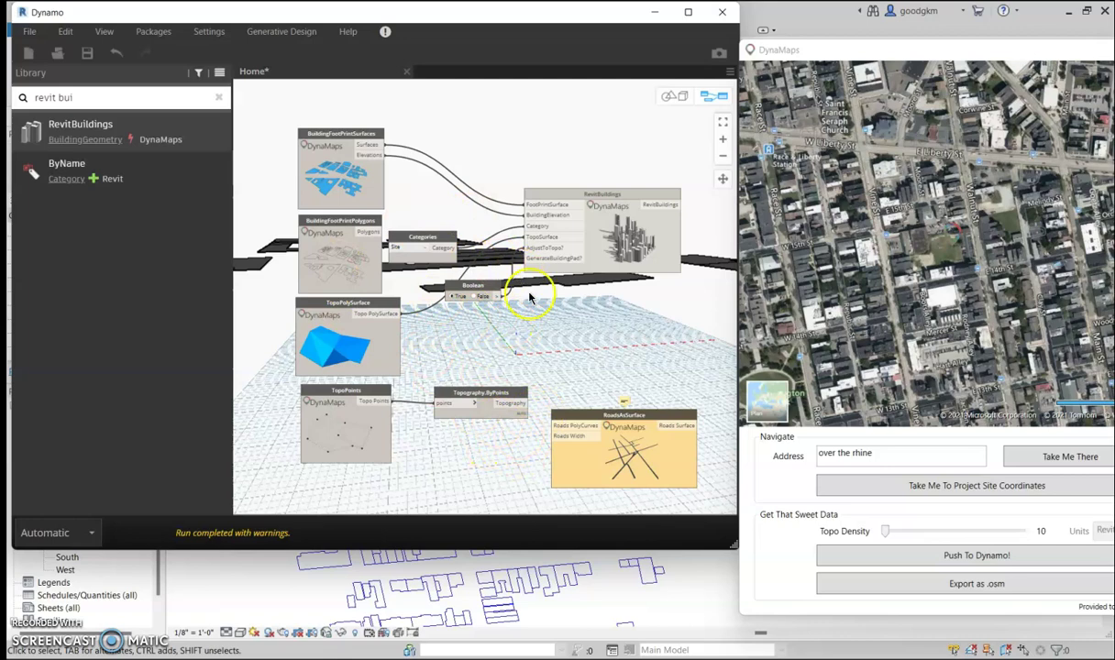
pyautogui.scroll(3, 435, 451)
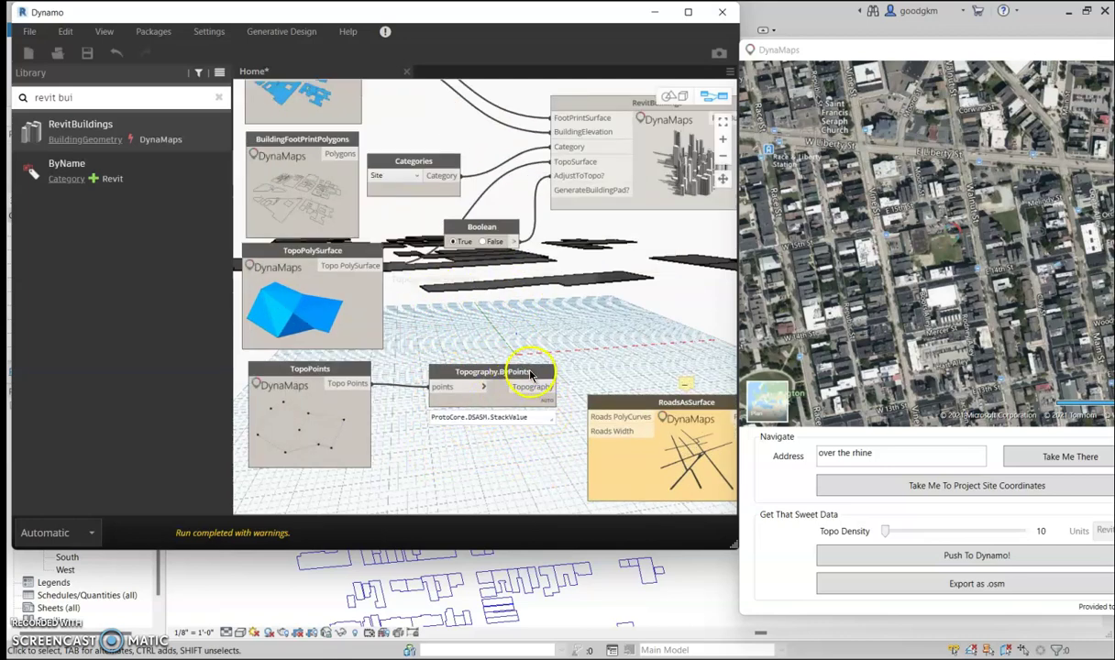
pyautogui.moveTo(530, 373); pyautogui.dragTo(476, 364)
pyautogui.click(500, 375)
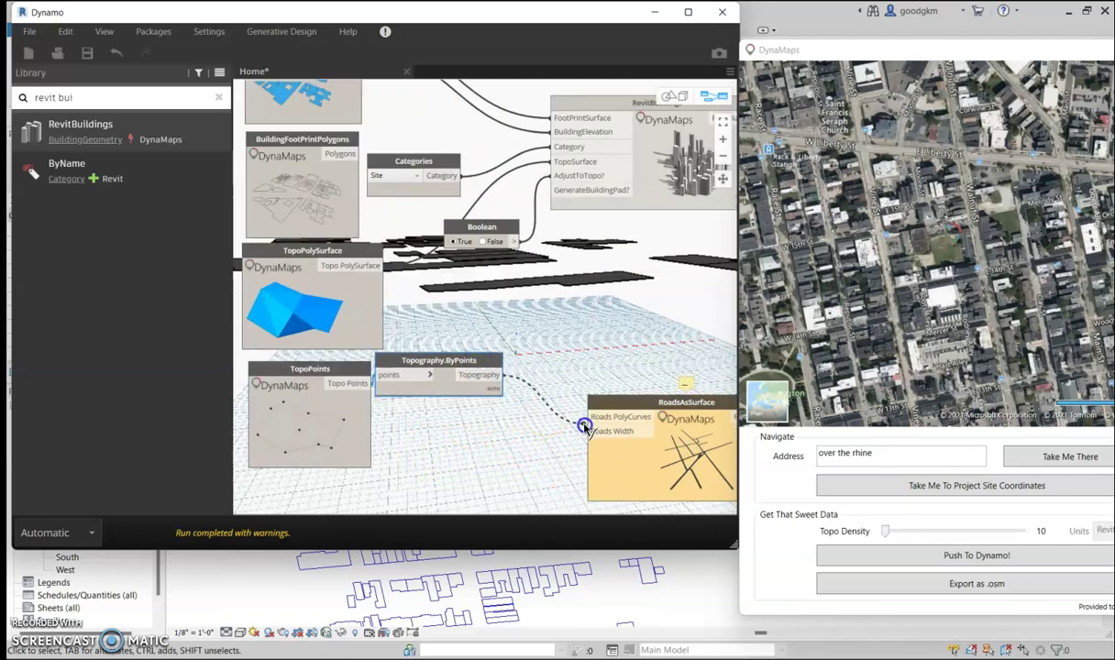
pyautogui.click(598, 418)
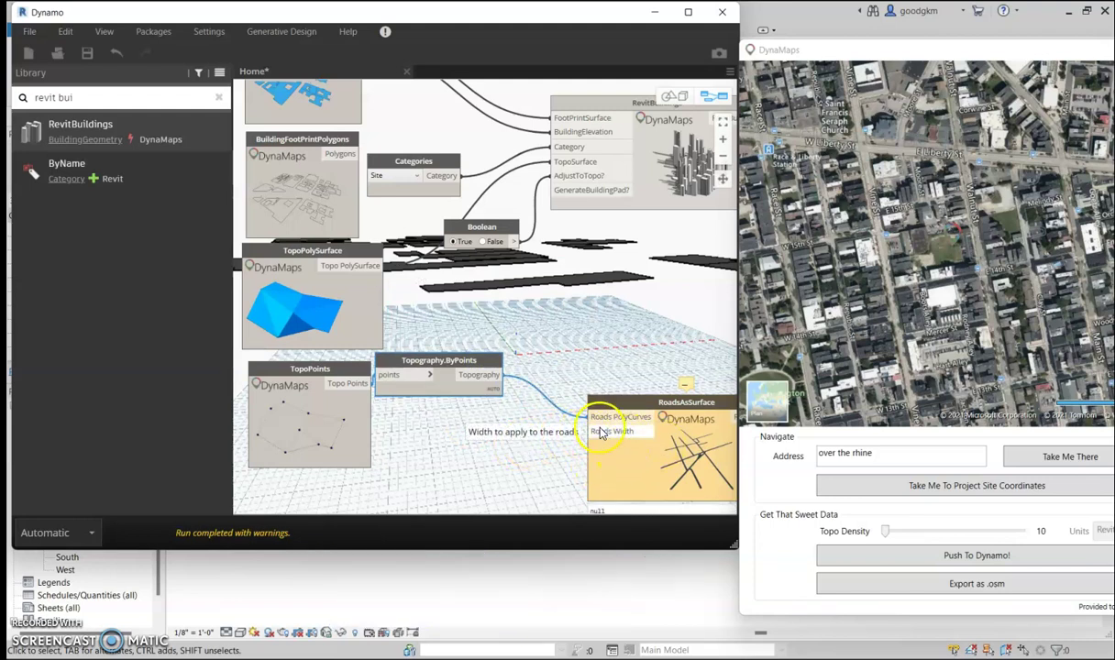
# Add a Formula node with the value 9 and connect it to the Roads Width input of RoadsAsSurface
pyautogui.click(81, 634)
pyautogui.scroll(-1, 441, 443)
pyautogui.rightClick(442, 441)
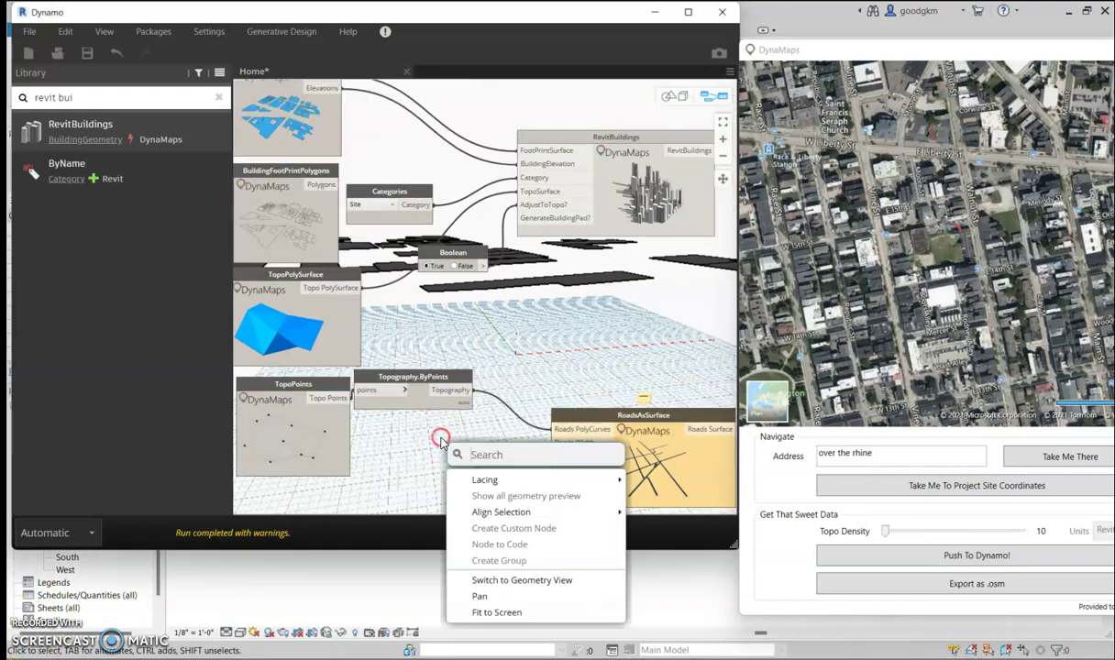
pyautogui.write('code')
pyautogui.press('Down')
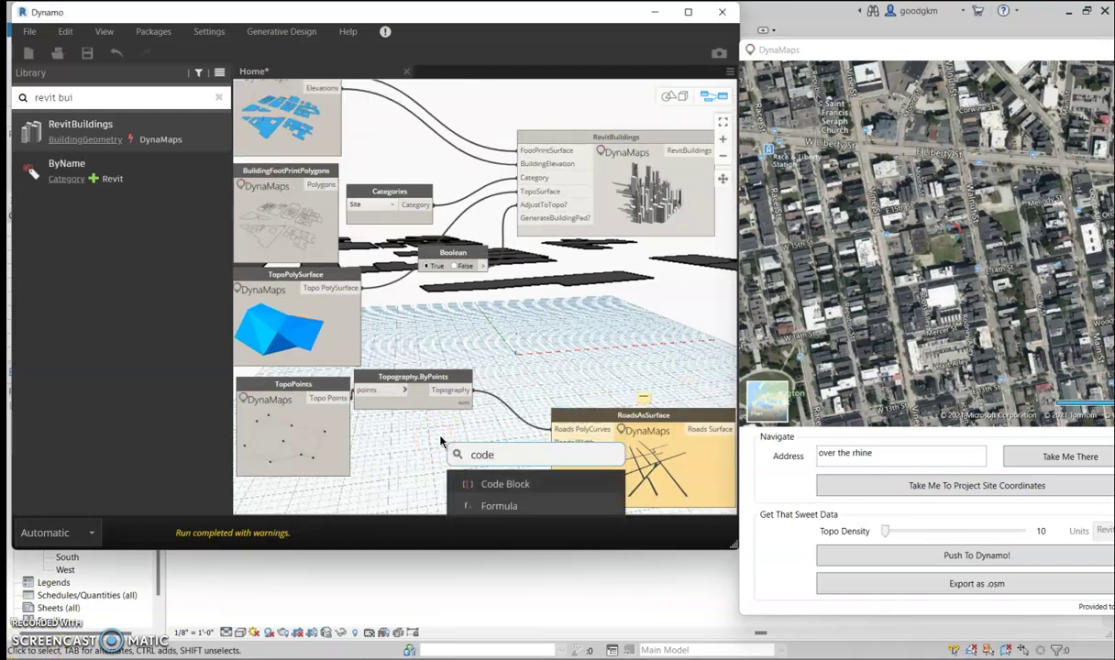
pyautogui.press('Return')
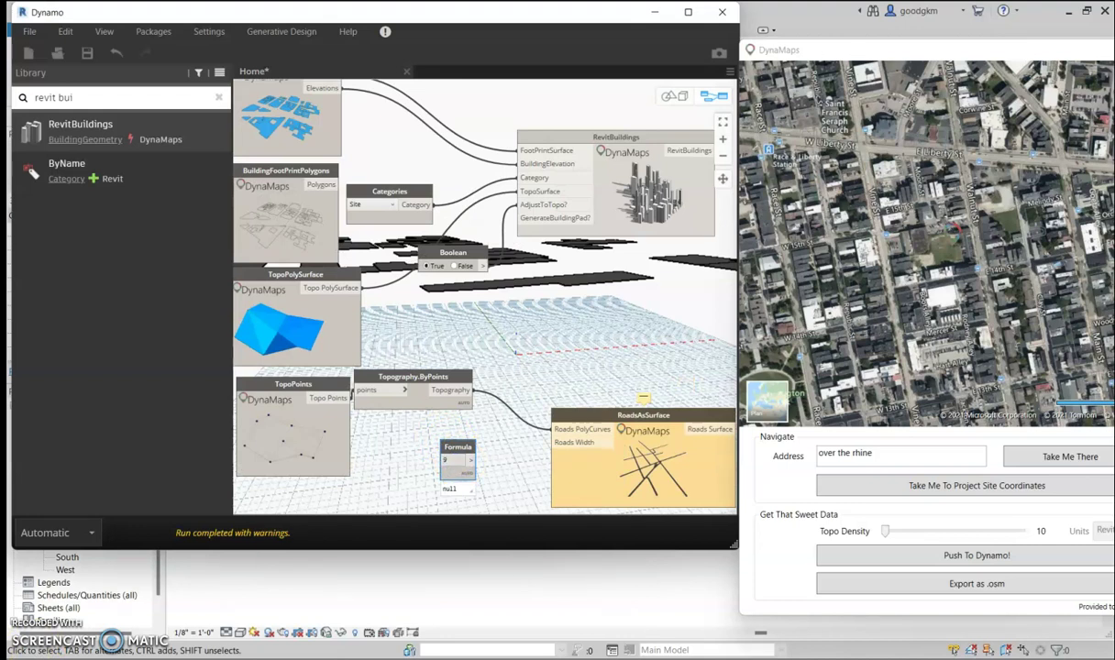
pyautogui.click(473, 461)
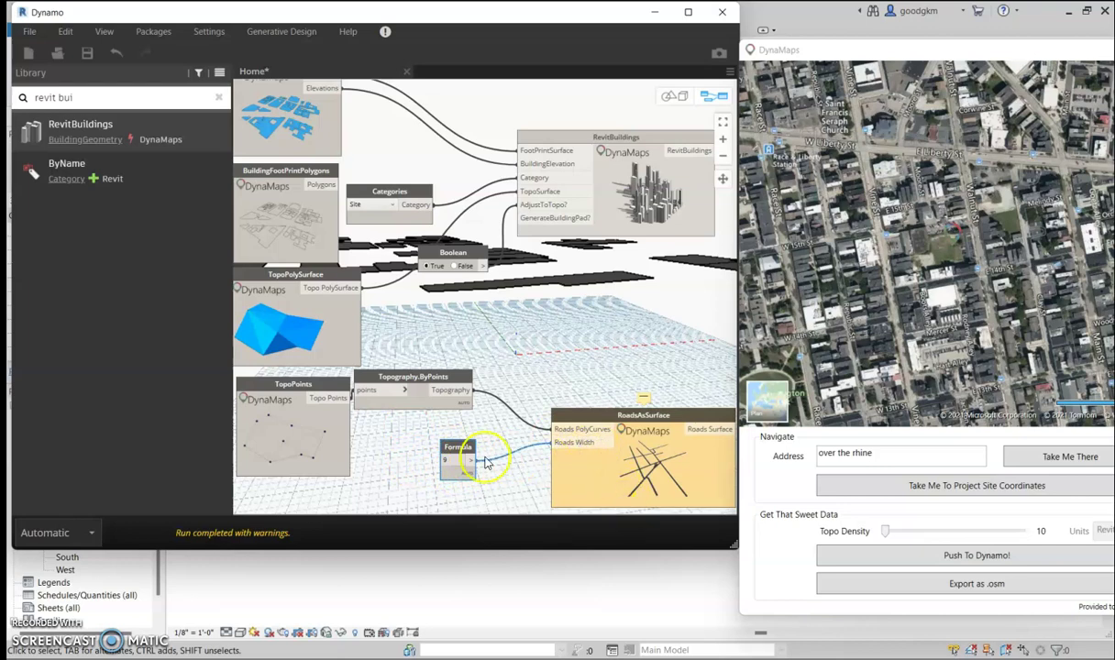
# Search the node library for "roads"
pyautogui.moveTo(536, 430); pyautogui.dragTo(422, 393, button='middle')
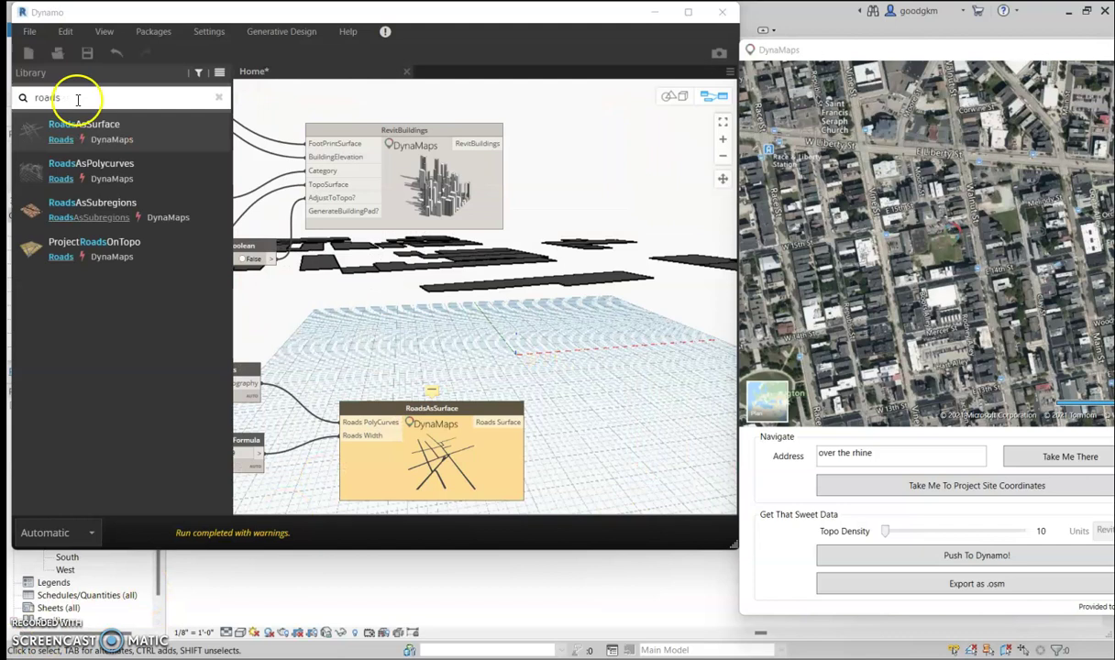
pyautogui.click(76, 99)
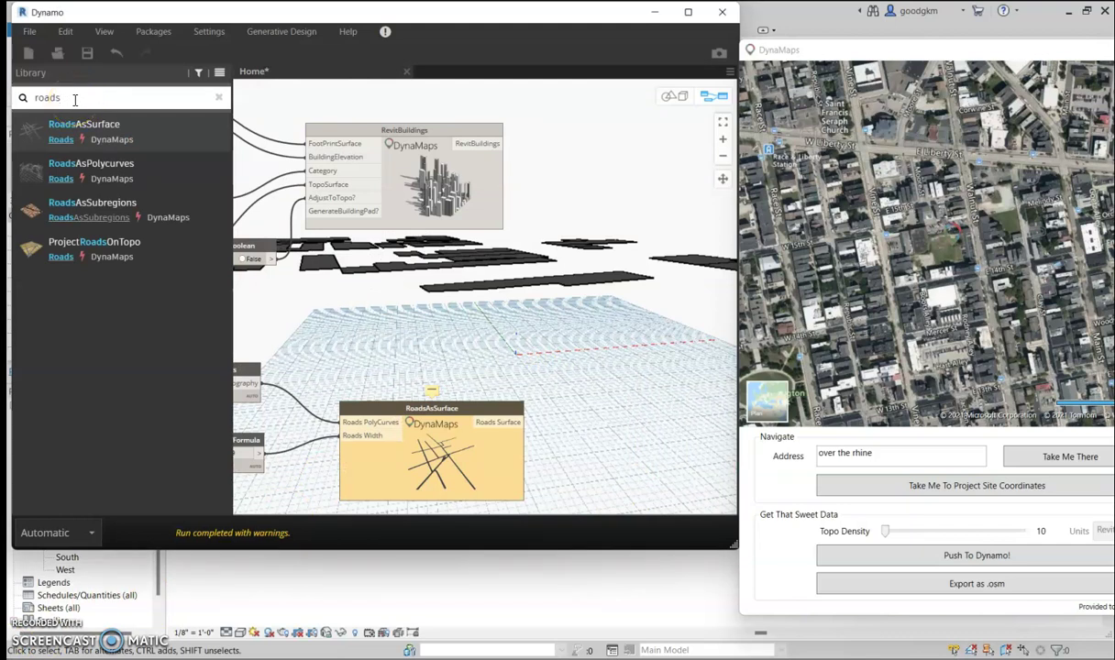
# Try feeding the Roads Surface output of RoadsAsSurface into a new RoadsAsSubregions node, and remove that node again
pyautogui.moveTo(91, 204)
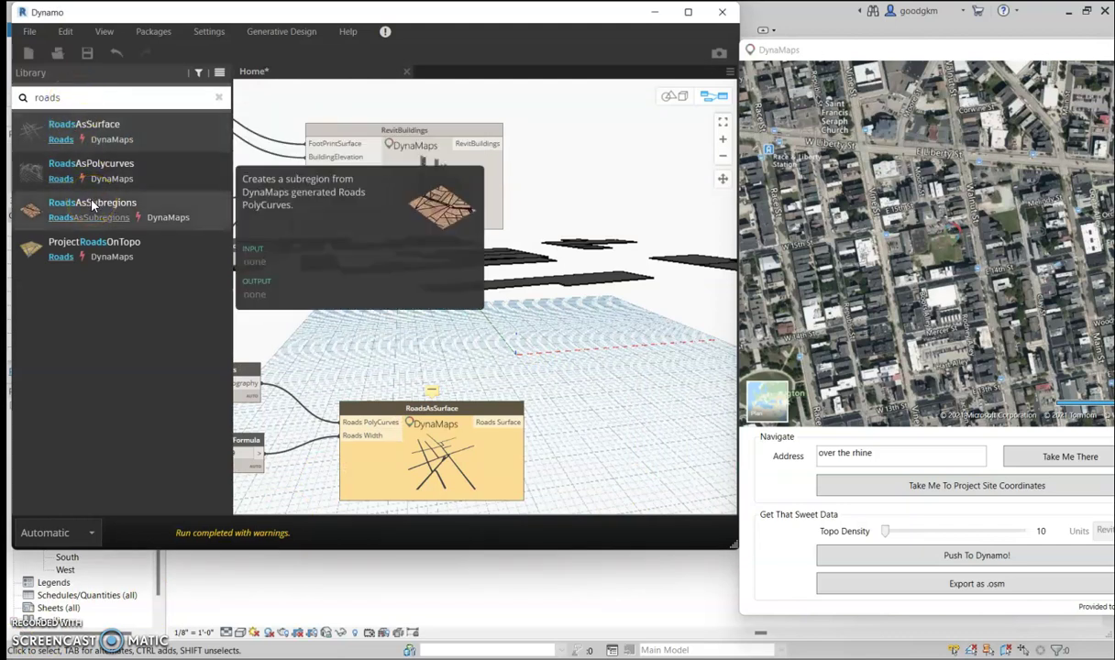
pyautogui.moveTo(92, 204); pyautogui.dragTo(472, 354)
pyautogui.moveTo(536, 284); pyautogui.dragTo(638, 399)
pyautogui.moveTo(512, 425); pyautogui.dragTo(558, 412)
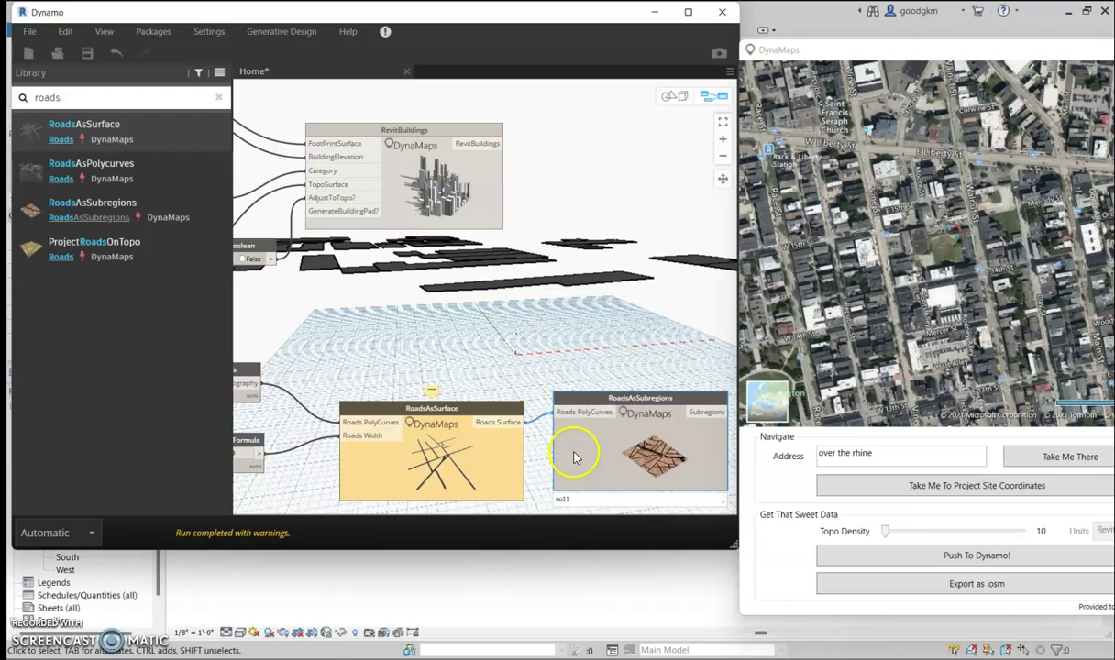
pyautogui.click(586, 394)
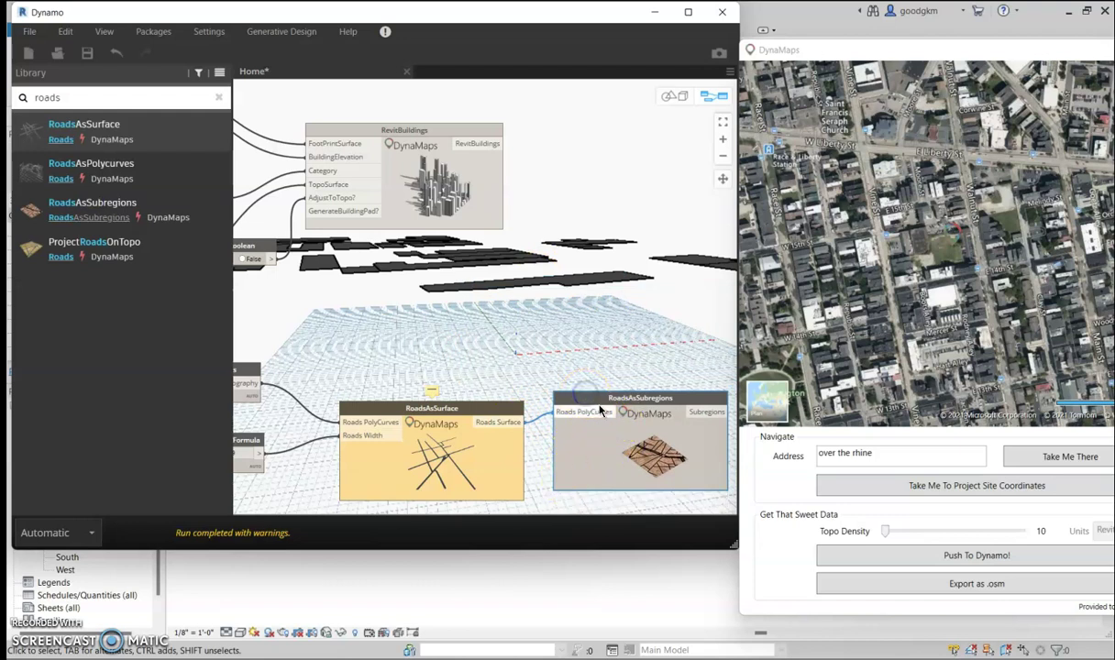
pyautogui.rightClick(664, 441)
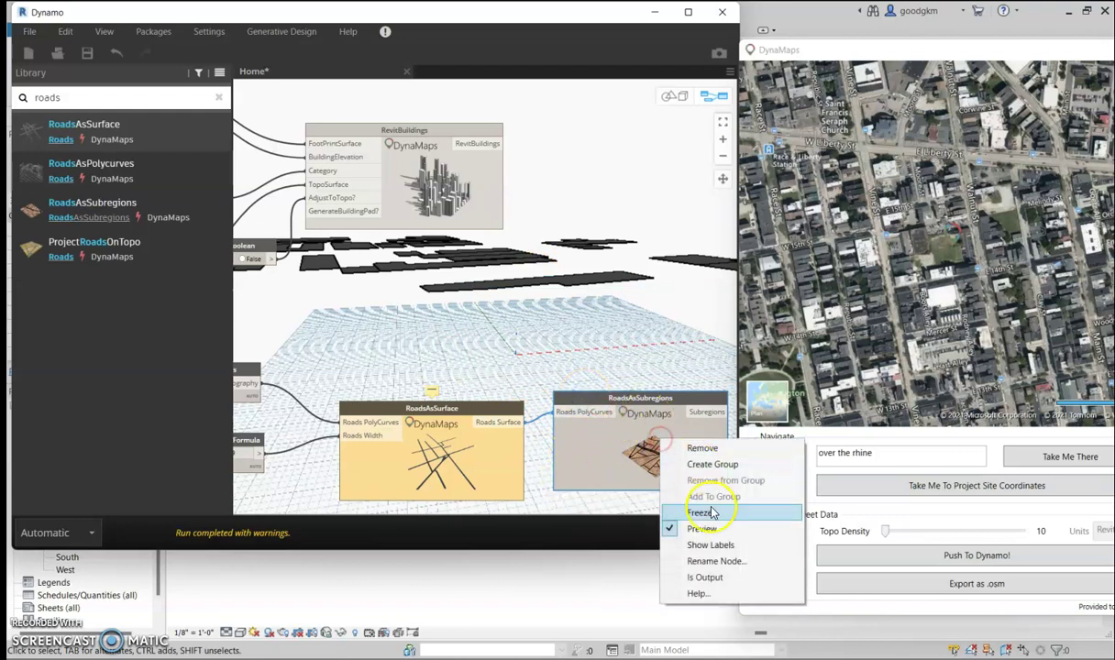
pyautogui.click(706, 449)
# Try connecting the Roads Surface output to a second RoadsAsSurface node, and remove the second node again
pyautogui.click(120, 136)
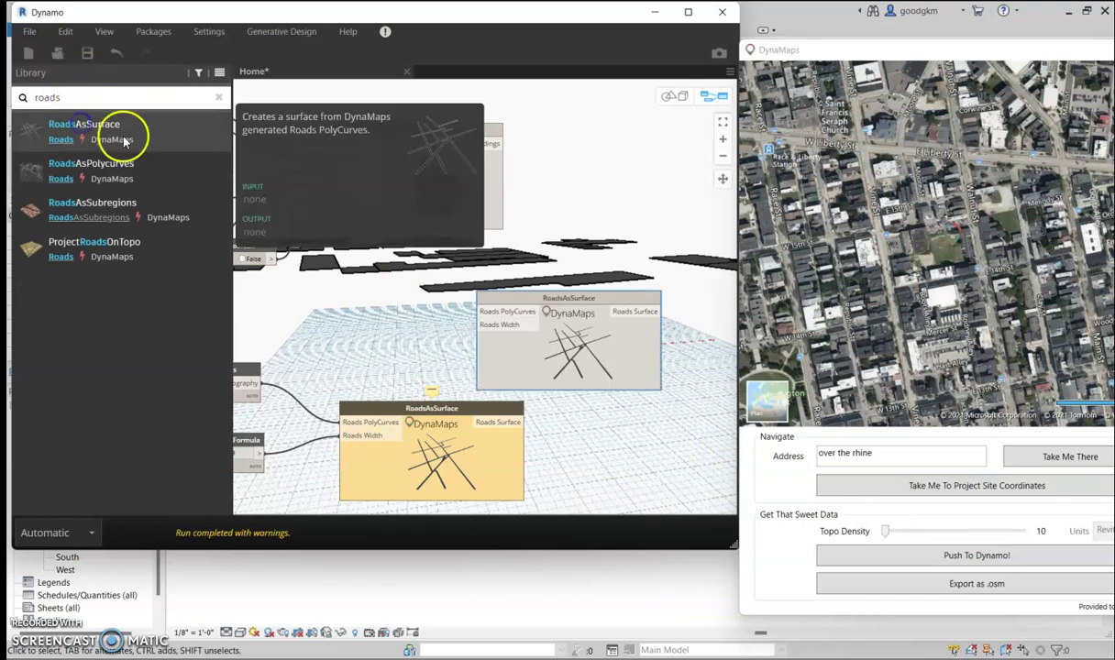
pyautogui.moveTo(515, 295); pyautogui.dragTo(589, 373)
pyautogui.moveTo(518, 423); pyautogui.dragTo(568, 390)
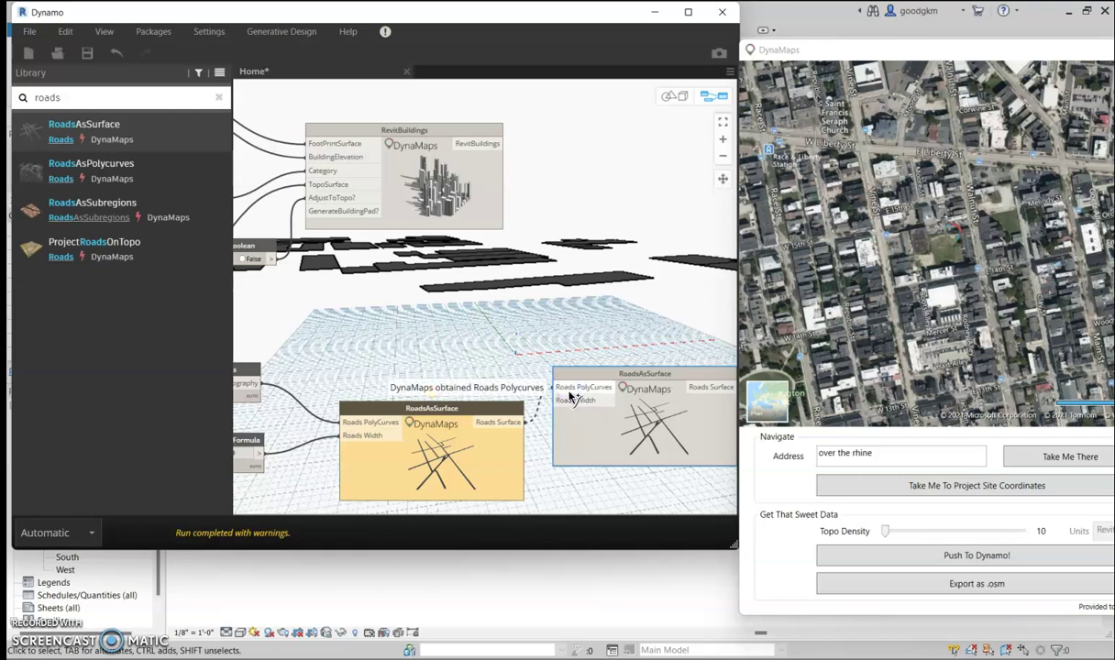
pyautogui.moveTo(569, 396); pyautogui.dragTo(584, 349)
pyautogui.rightClick(585, 372)
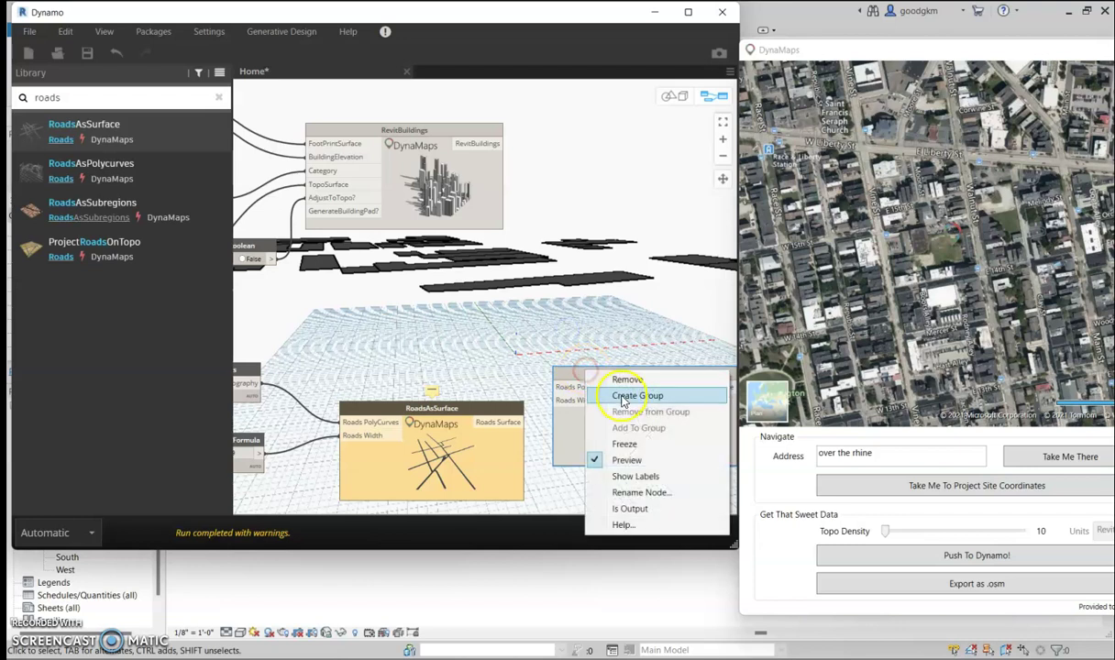
pyautogui.click(616, 379)
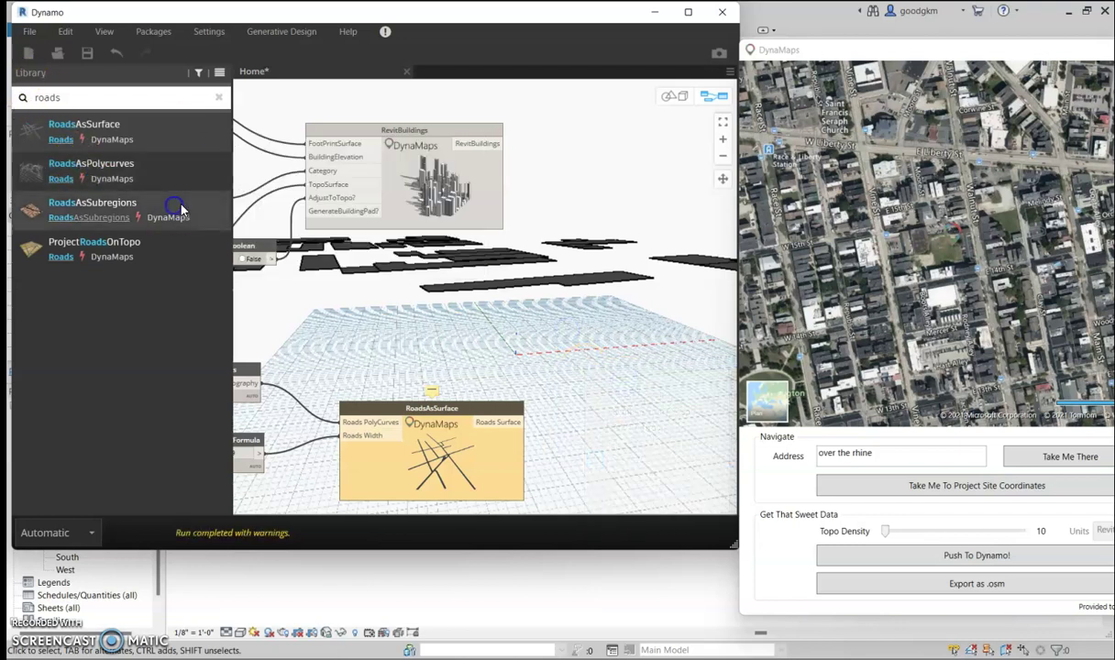
# Add a RoadsAsPolycurves node near RoadsAsSurface and remove its duplicate
pyautogui.moveTo(164, 174); pyautogui.dragTo(562, 346)
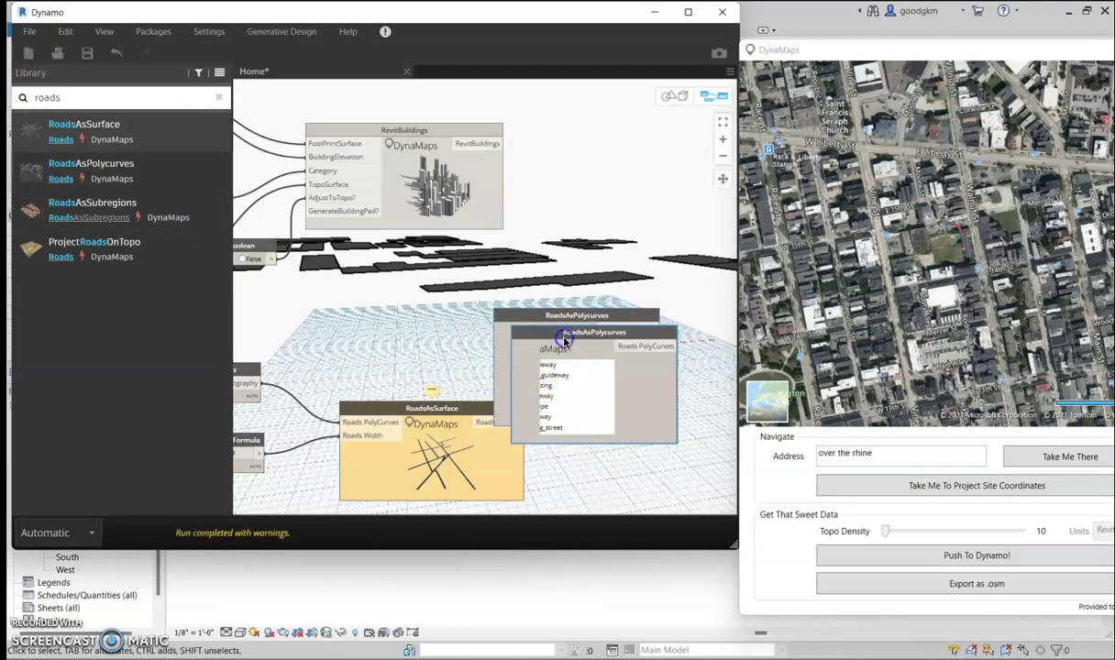
pyautogui.rightClick(563, 342)
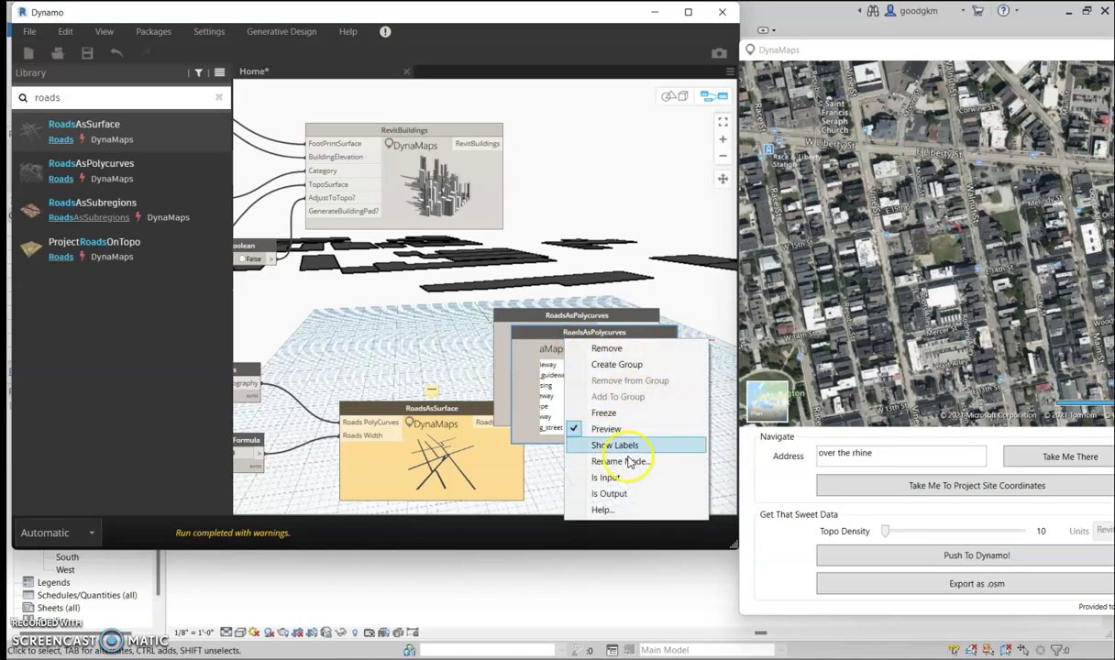
pyautogui.click(613, 350)
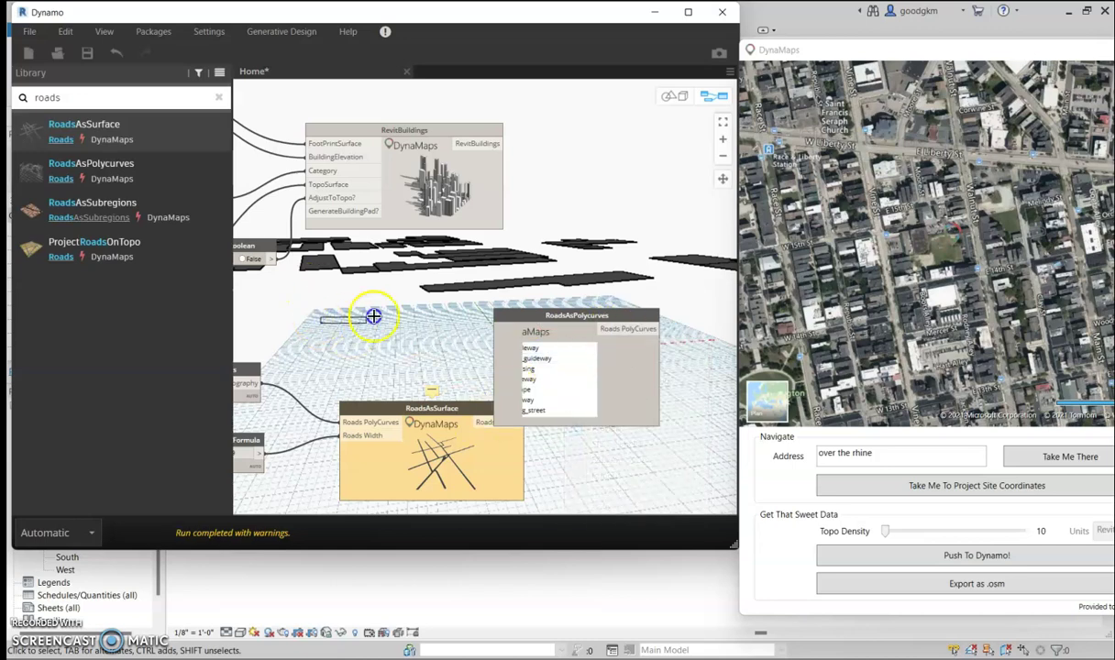
# Move the RoadsAsPolycurves node beside Formula and wire its output to the Roads PolyCurves input of RoadsAsSurface
pyautogui.moveTo(323, 331); pyautogui.dragTo(499, 332, button='middle')
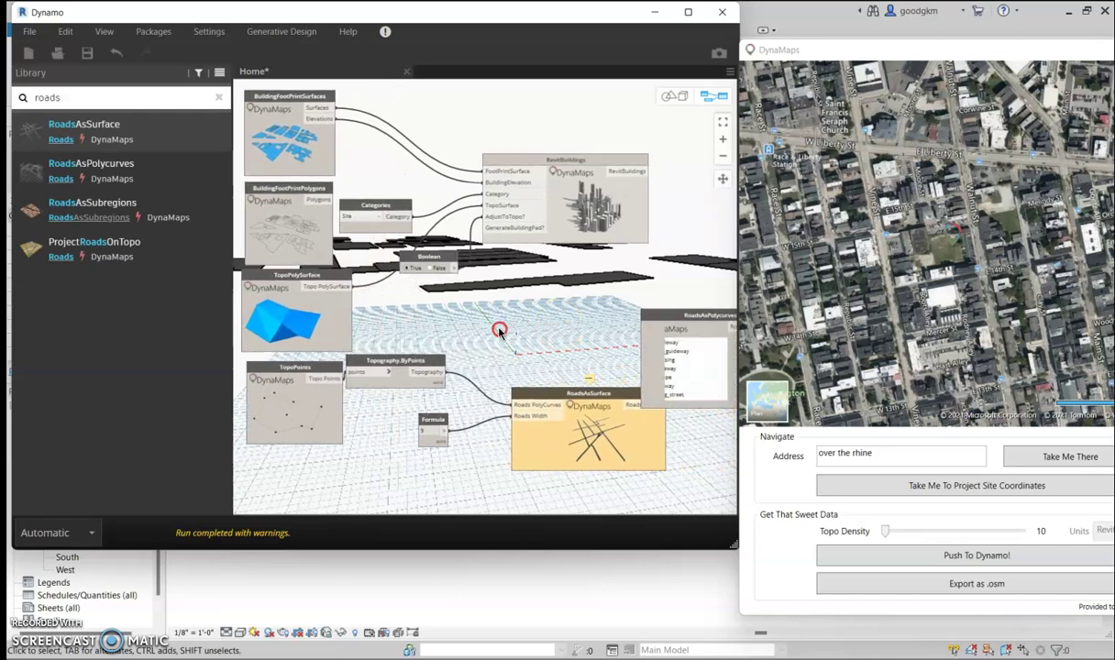
pyautogui.moveTo(645, 319); pyautogui.dragTo(460, 299)
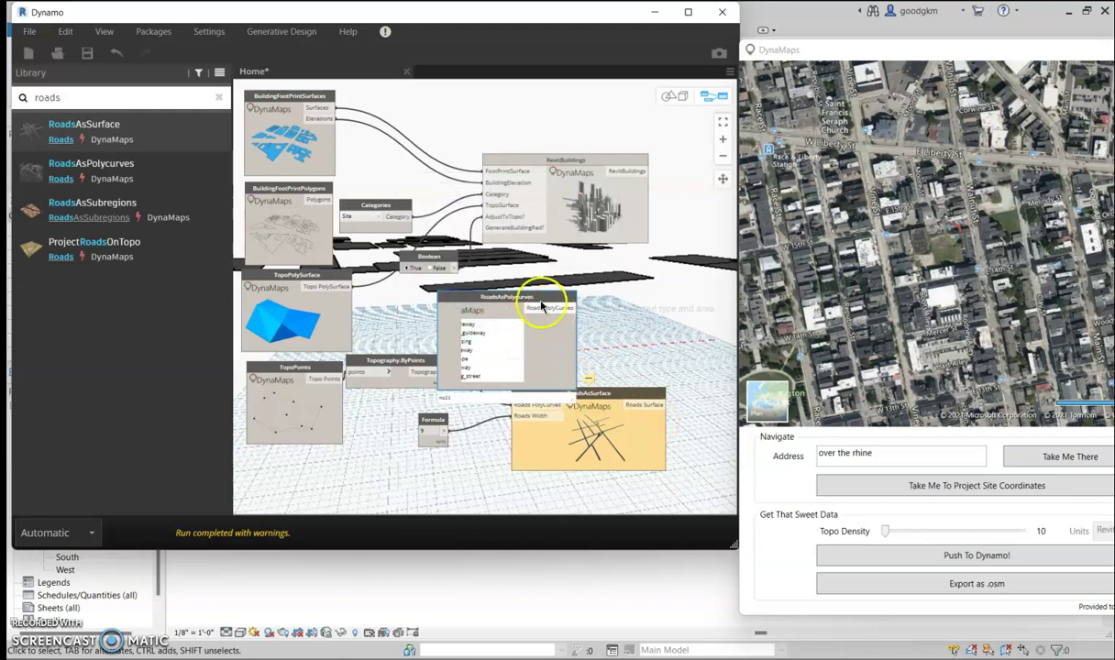
pyautogui.moveTo(499, 298); pyautogui.dragTo(340, 433)
pyautogui.moveTo(407, 437); pyautogui.dragTo(515, 409)
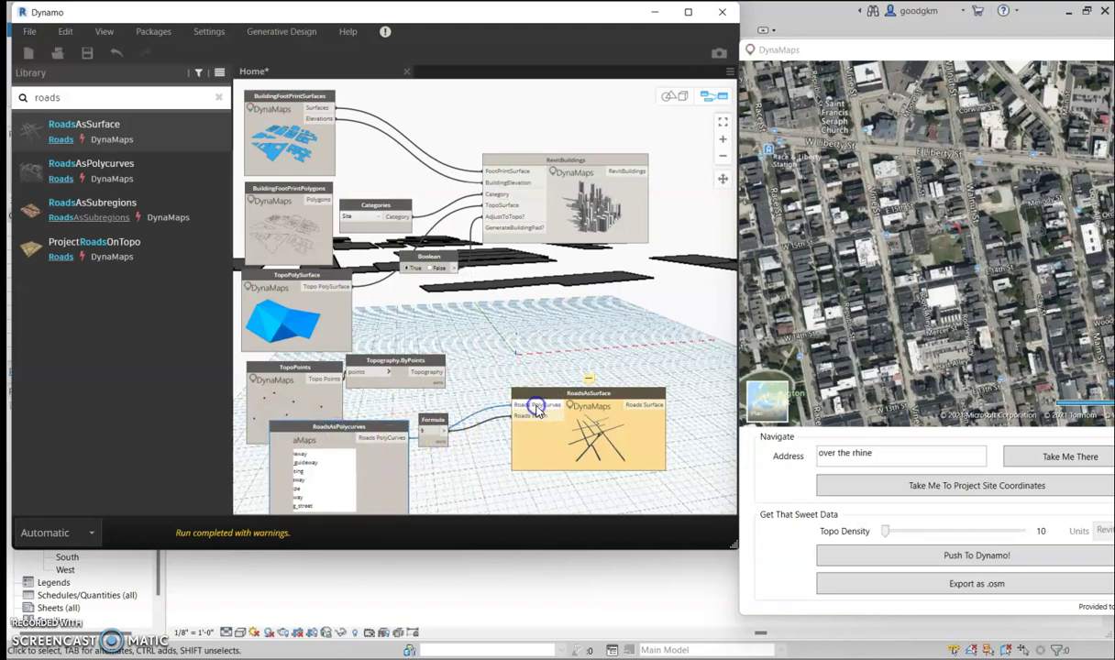
# Move the Formula node below the road nodes, keeping the Roads PolyCurves output linked to RoadsAsSurface's Roads PolyCurves input
pyautogui.moveTo(585, 473); pyautogui.dragTo(565, 350, button='middle')
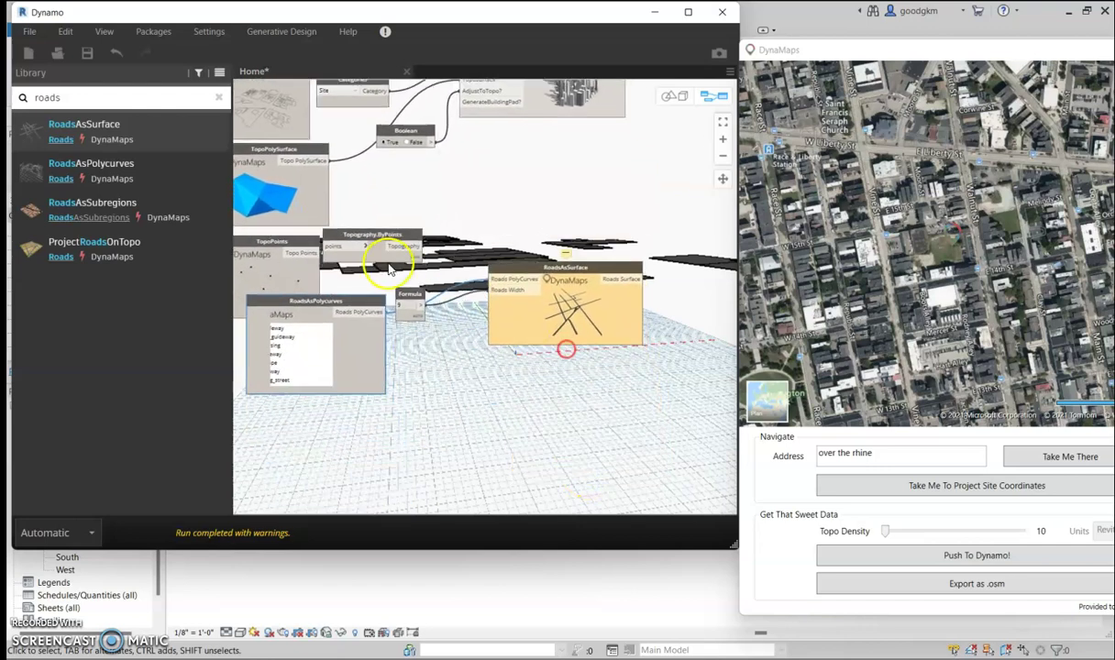
pyautogui.click(409, 296)
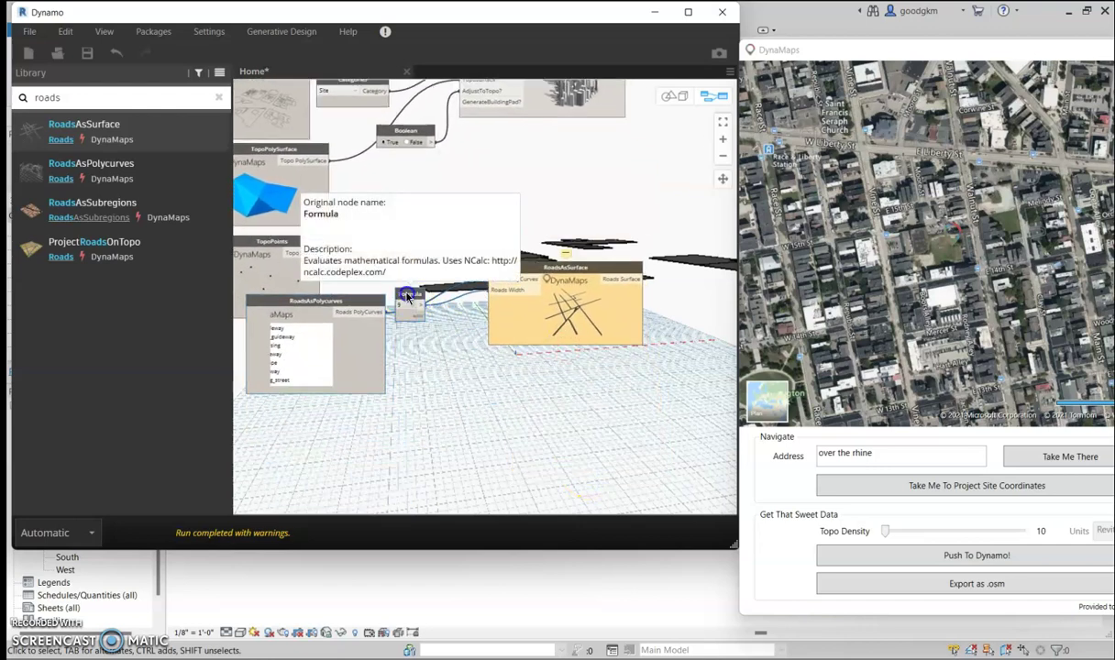
pyautogui.moveTo(409, 295); pyautogui.dragTo(442, 389)
pyautogui.click(349, 313)
pyautogui.click(383, 314)
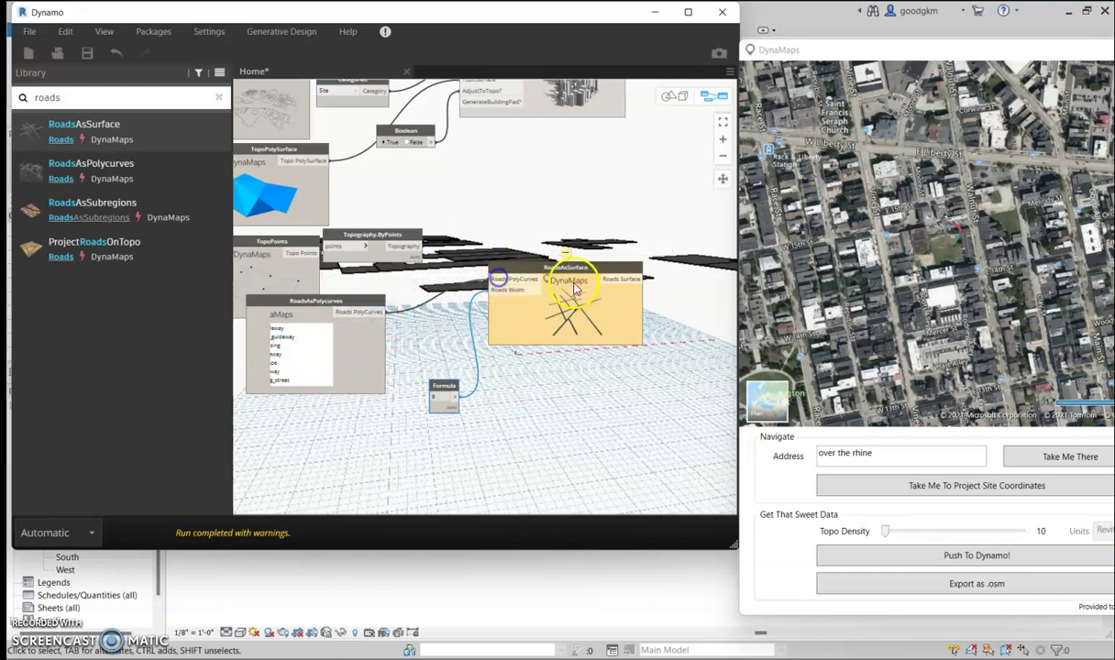
pyautogui.moveTo(442, 385); pyautogui.dragTo(424, 417)
# Disconnect the Formula node from the Roads Width input of RoadsAsSurface
pyautogui.rightClick(426, 433)
pyautogui.rightClick(498, 291)
pyautogui.click(497, 291)
pyautogui.moveTo(456, 333); pyautogui.dragTo(410, 431)
pyautogui.scroll(1, 527, 380)
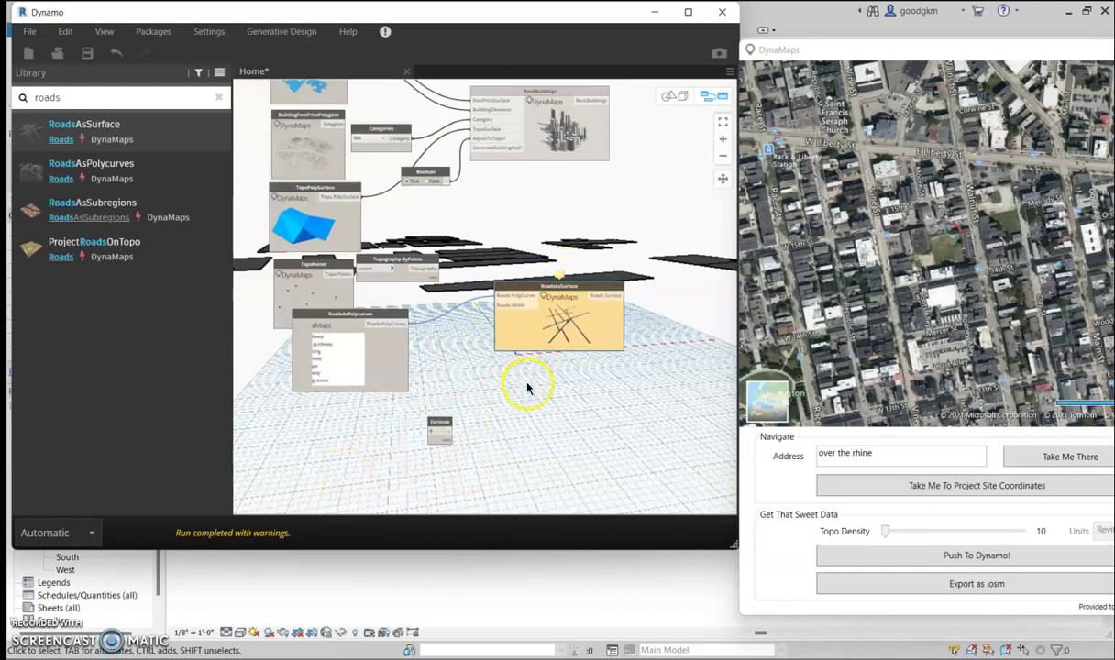
# Read the documentation for the warning on the RoadsAsSurface node and close the Documentation Browser
pyautogui.scroll(1, 527, 312)
pyautogui.moveTo(547, 247)
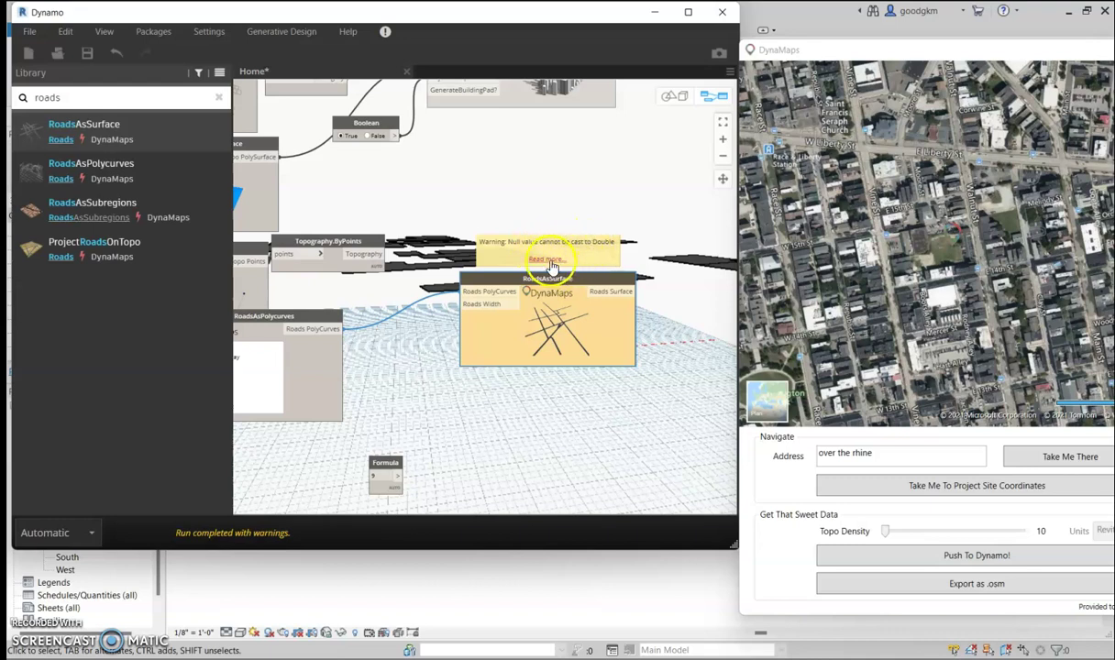
pyautogui.click(548, 261)
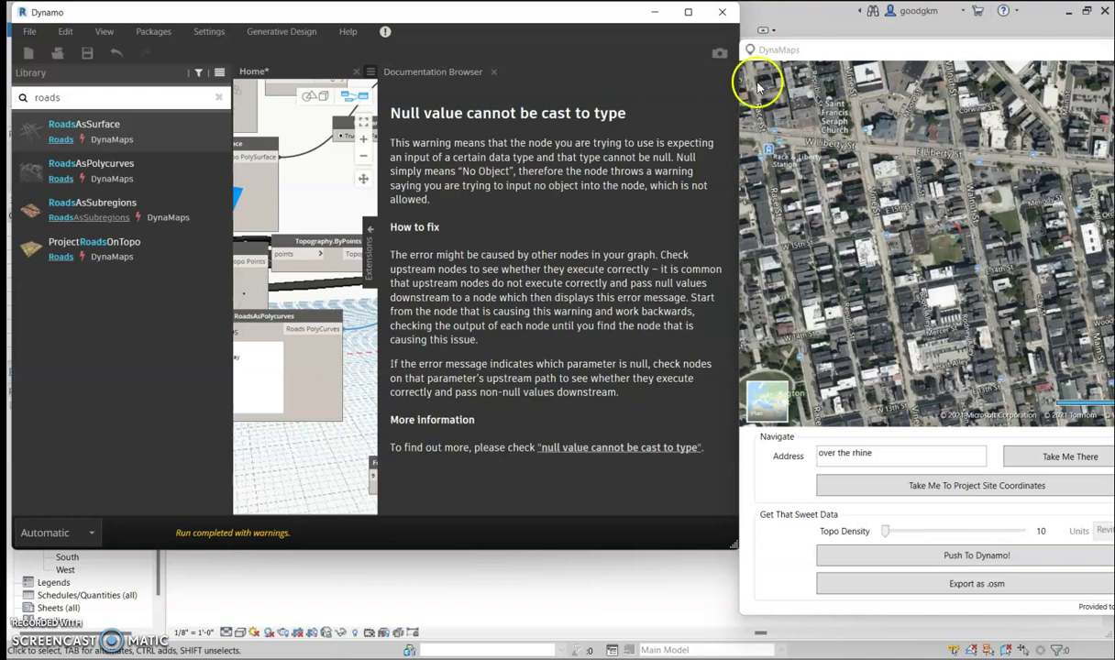
pyautogui.click(493, 71)
# Select the road types ending in "sing" and "_guideway" in the RoadsAsPolycurves list
pyautogui.moveTo(346, 394); pyautogui.dragTo(536, 378, button='middle')
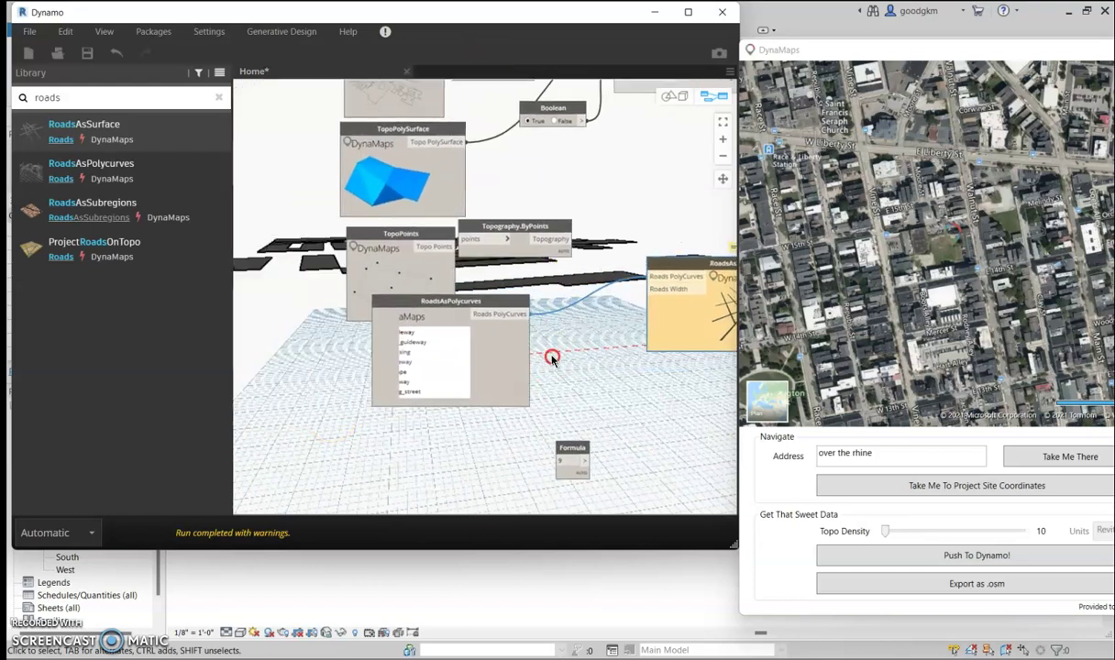
pyautogui.click(435, 340)
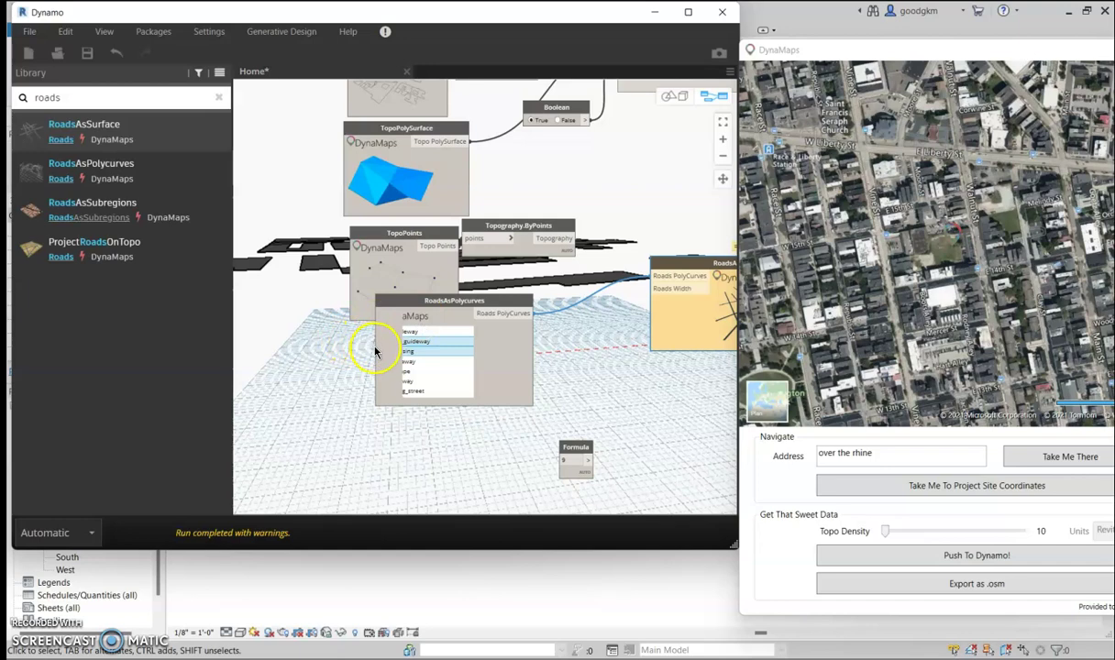
pyautogui.scroll(-3, 429, 396)
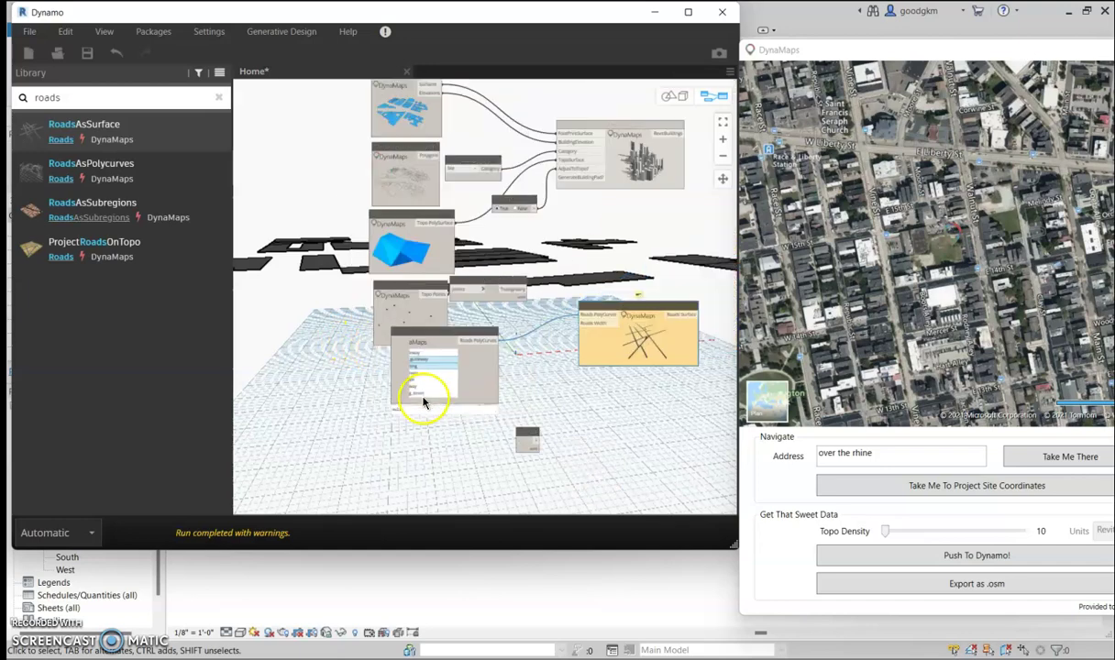
pyautogui.scroll(3, 424, 401)
pyautogui.scroll(-1, 486, 362)
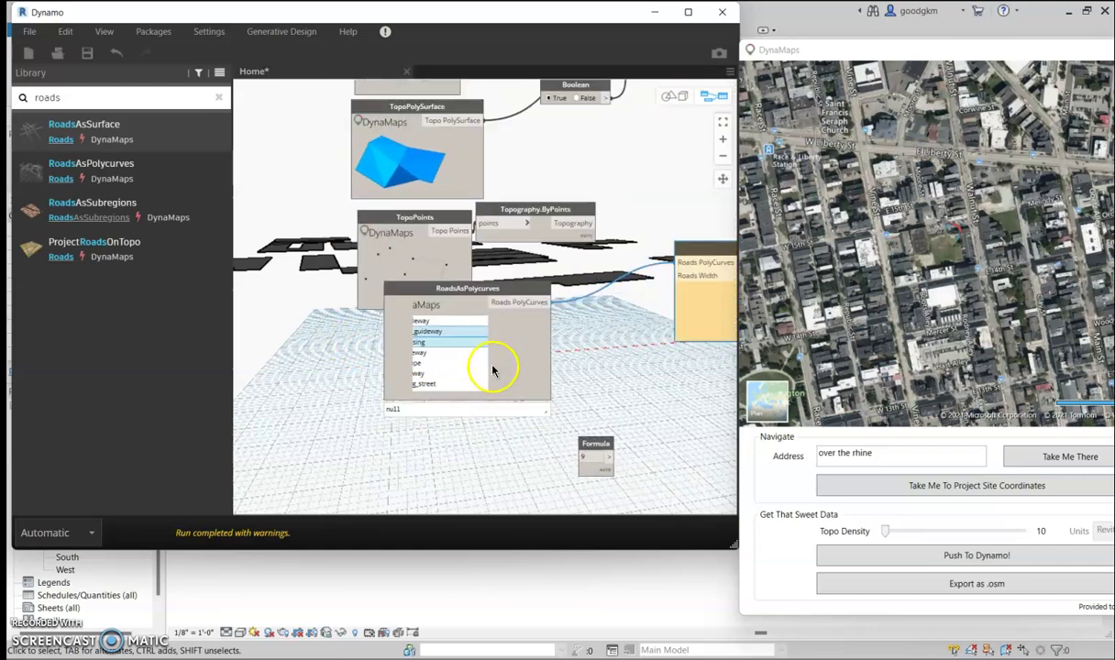
# Minimize Dynamo and examine the generated buildings in Revit's 3D view
pyautogui.click(655, 11)
pyautogui.scroll(4, 527, 403)
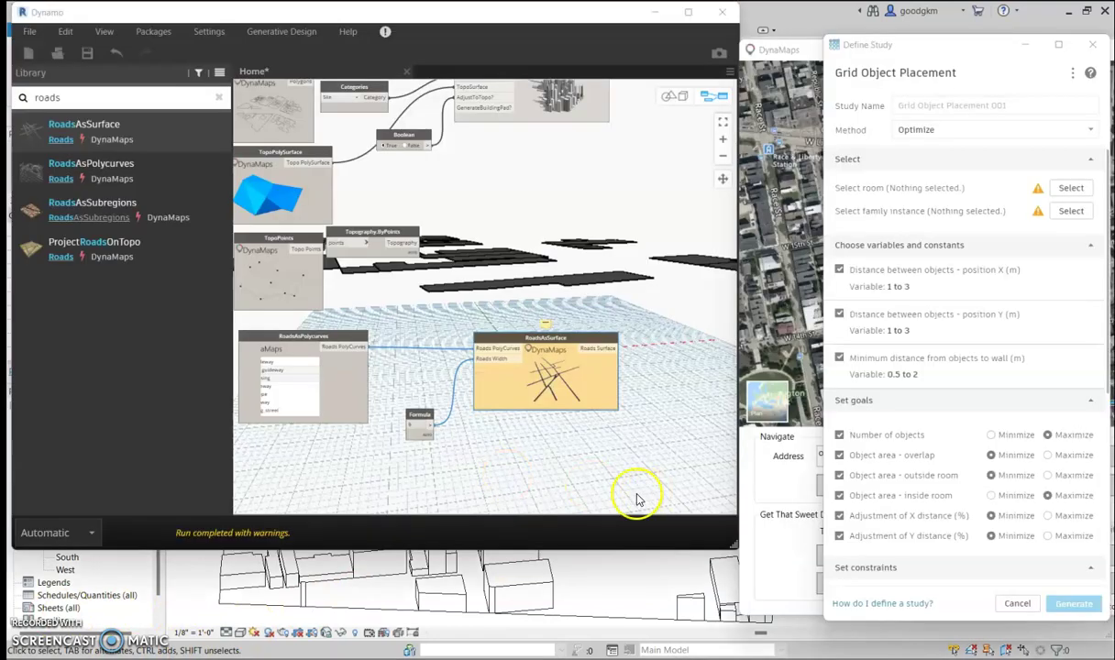
pyautogui.click(633, 493)
# Add a RoadsAsSubregions node beside RoadsAsSurface and connect the Roads Surface output to its Roads PolyCurves input
pyautogui.click(97, 211)
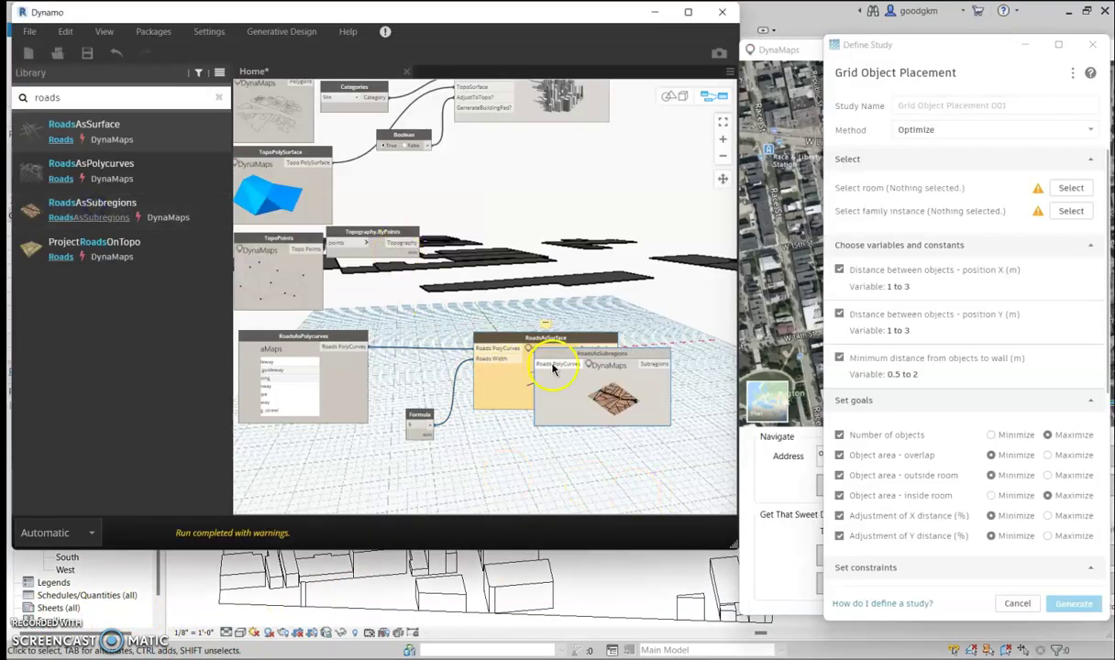
pyautogui.moveTo(570, 458); pyautogui.dragTo(414, 460, button='middle')
pyautogui.moveTo(472, 356); pyautogui.dragTo(596, 337)
pyautogui.moveTo(456, 351); pyautogui.dragTo(534, 353)
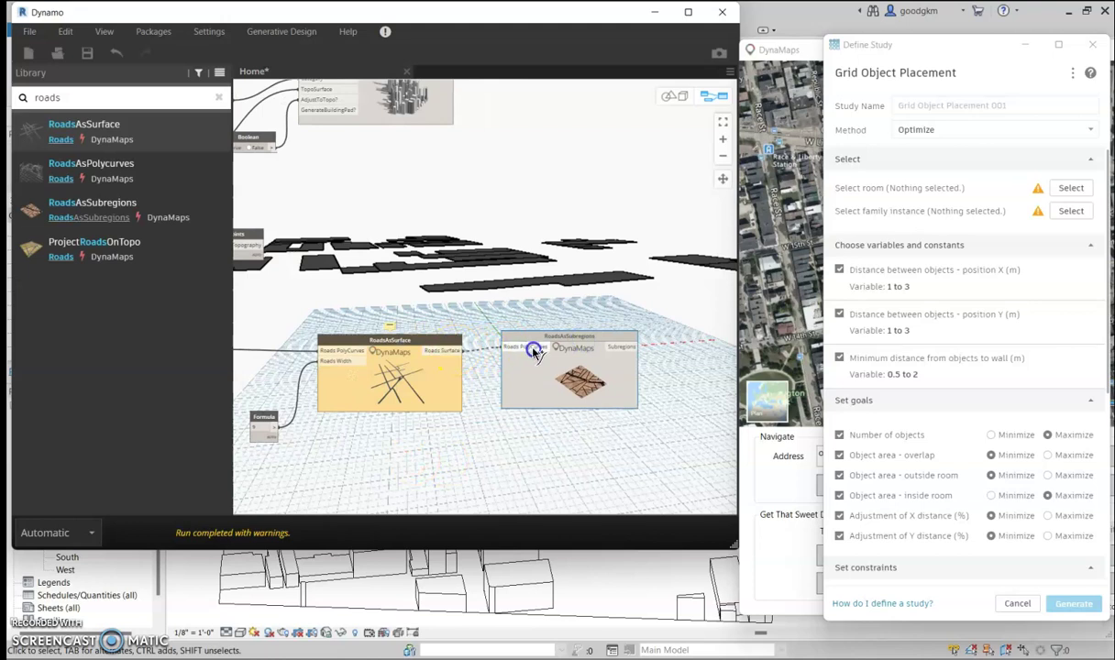
pyautogui.click(534, 460)
pyautogui.moveTo(515, 417); pyautogui.dragTo(561, 417, button='middle')
pyautogui.scroll(-1, 633, 405)
pyautogui.scroll(-1, 558, 417)
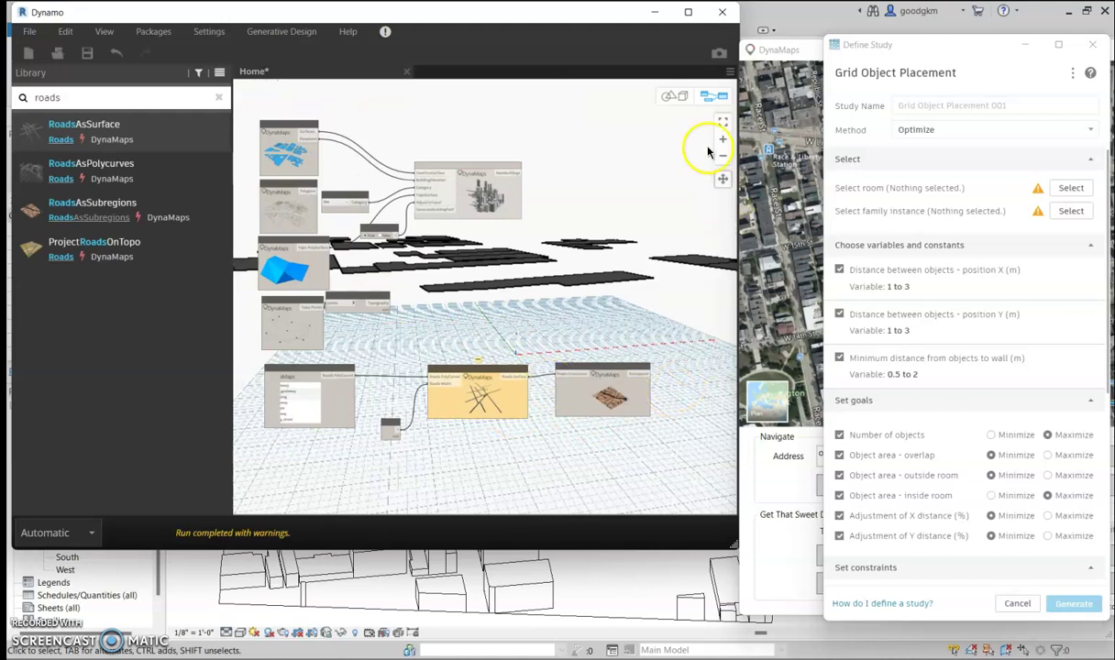
# Select the RoadsAsSurface node and minimize the Define Study window for Grid Object Placement
pyautogui.click(513, 644)
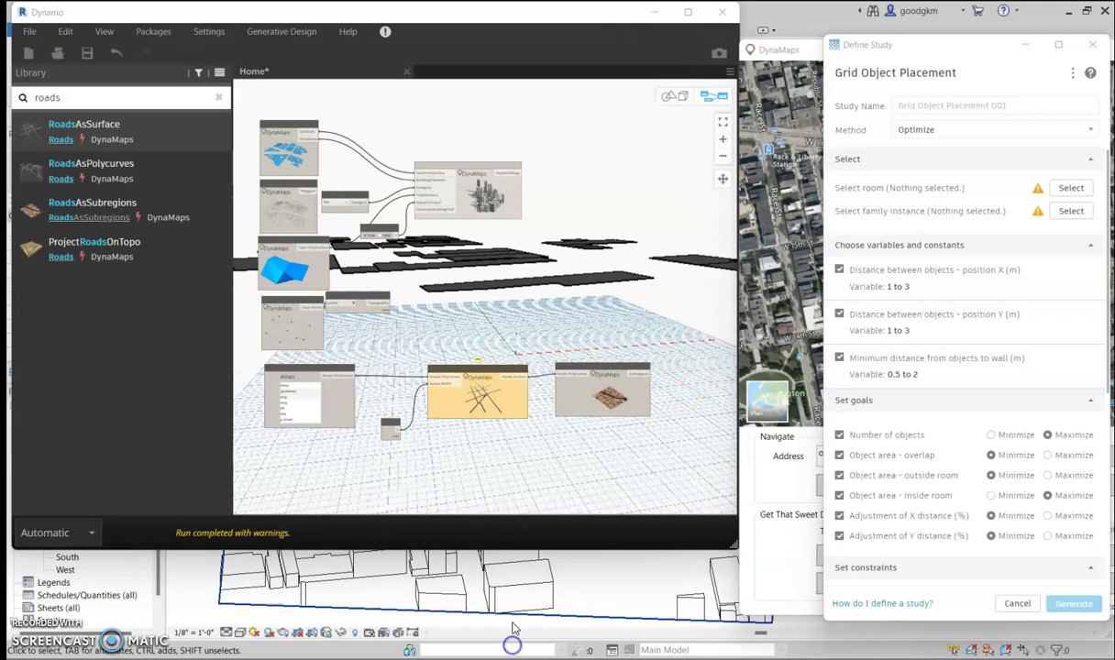
pyautogui.click(519, 399)
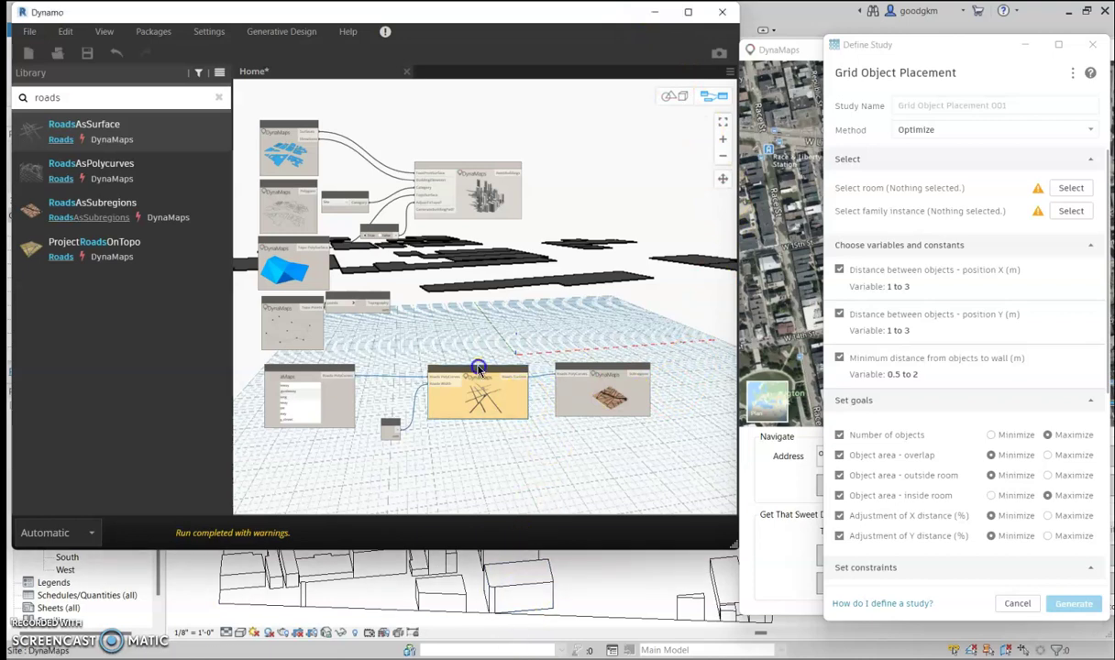
pyautogui.scroll(2, 275, 394)
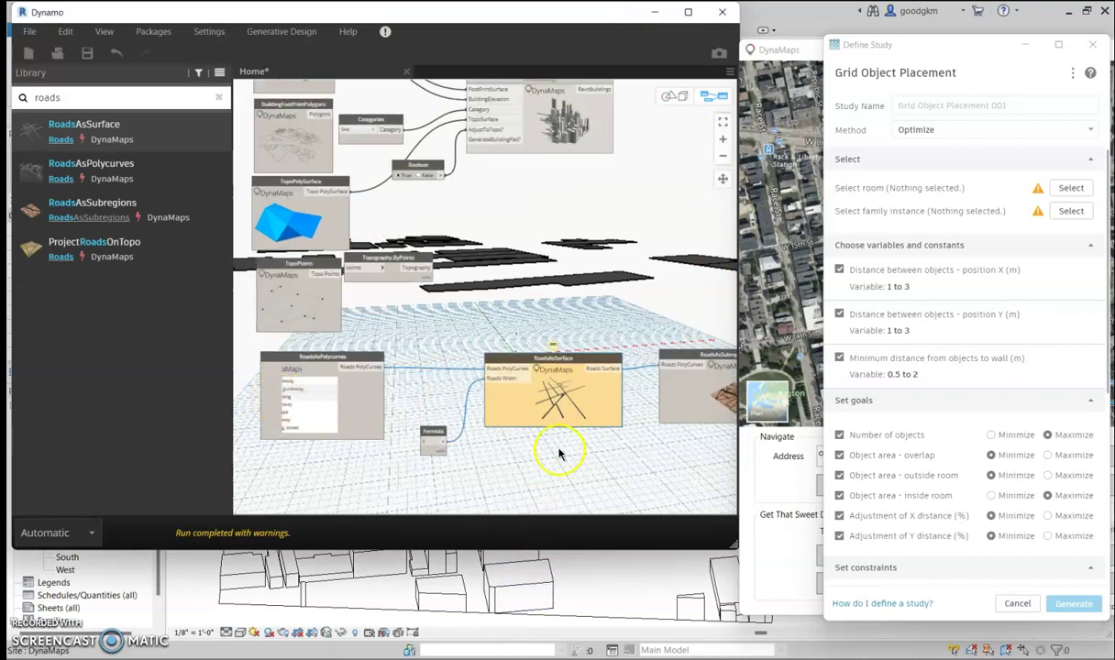
pyautogui.click(1022, 41)
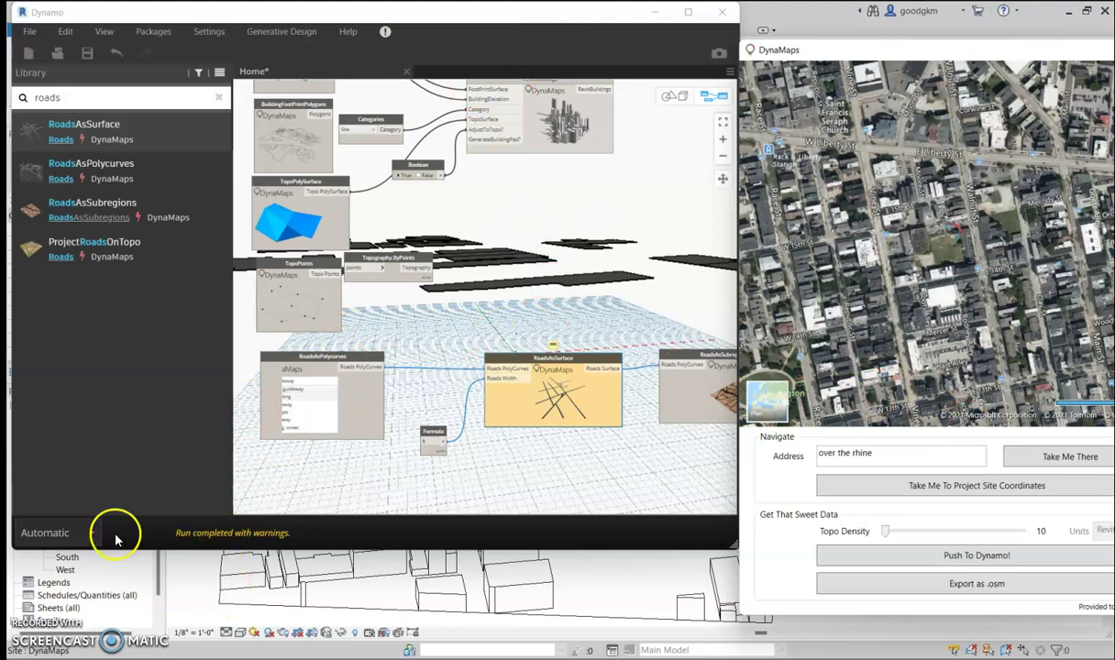
# Set the Dynamo run mode to Manual and run the graph
pyautogui.click(55, 533)
pyautogui.click(49, 562)
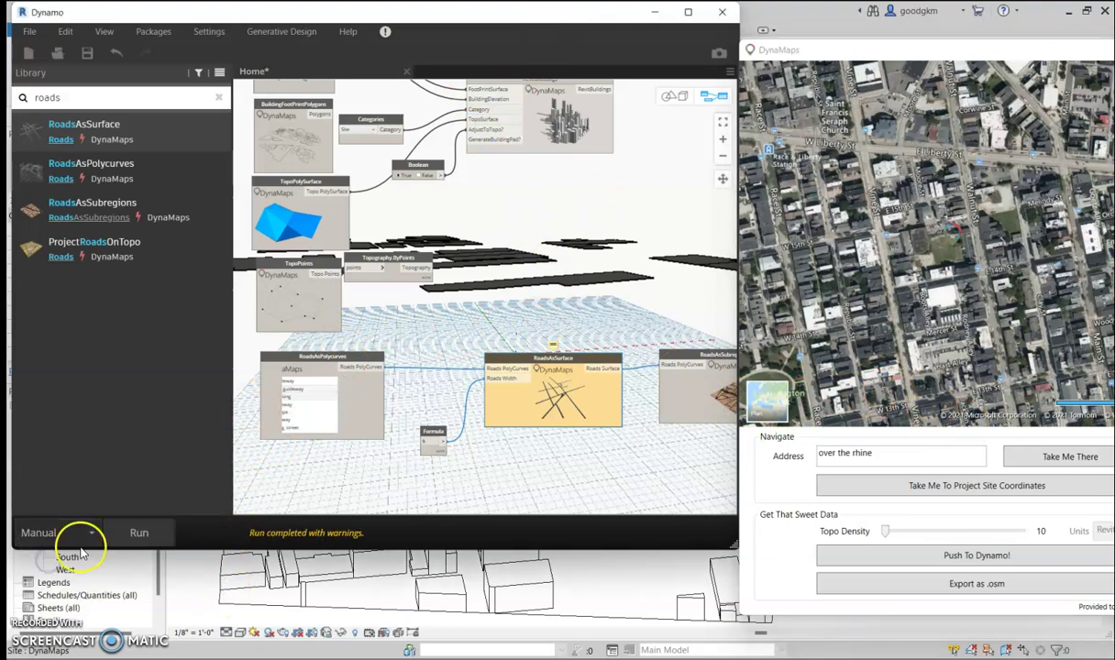
pyautogui.click(120, 539)
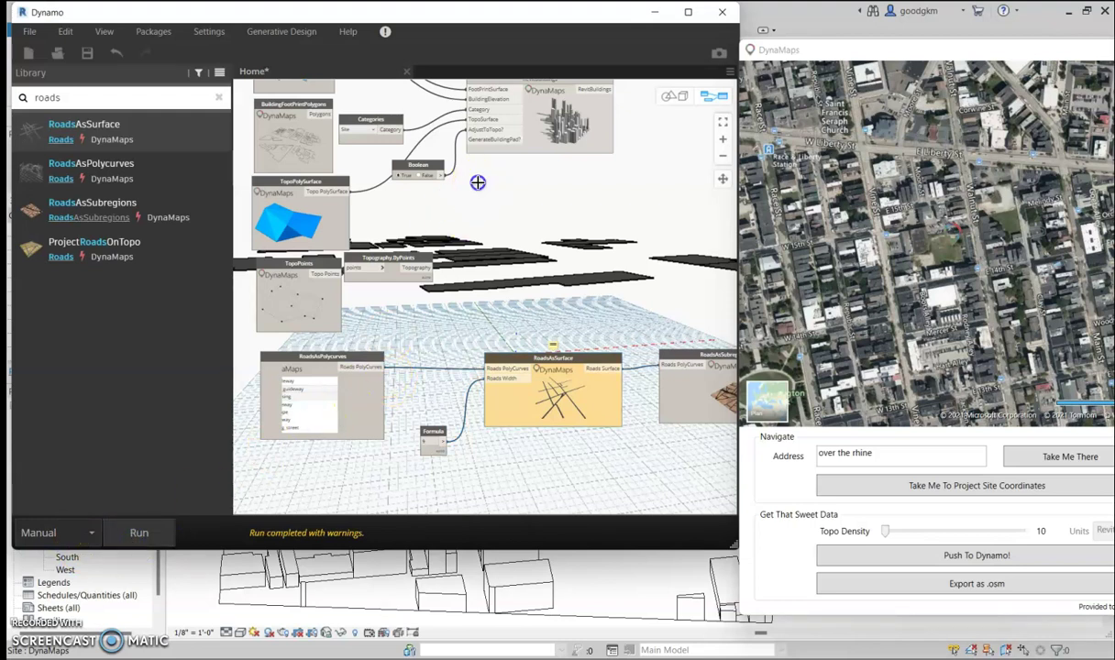
# Inspect the generated geometry in Dynamo's 3D background preview from several angles and return to the node graph
pyautogui.scroll(-2, 568, 323)
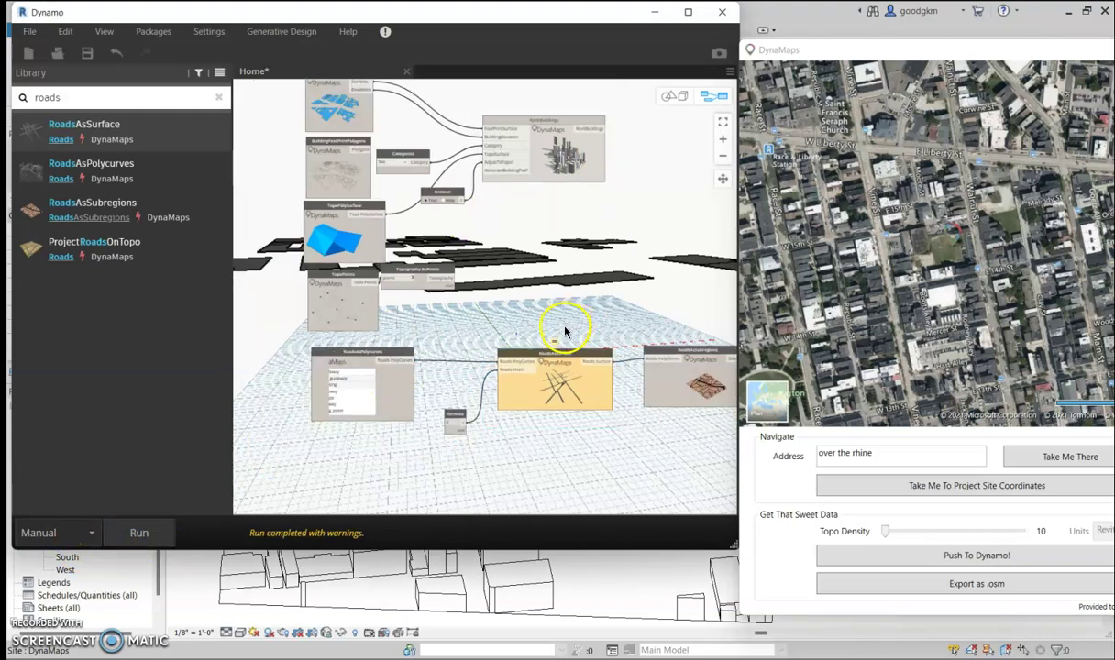
pyautogui.click(673, 99)
pyautogui.moveTo(560, 311); pyautogui.dragTo(544, 382, button='middle')
pyautogui.moveTo(541, 337); pyautogui.dragTo(515, 373, button='right')
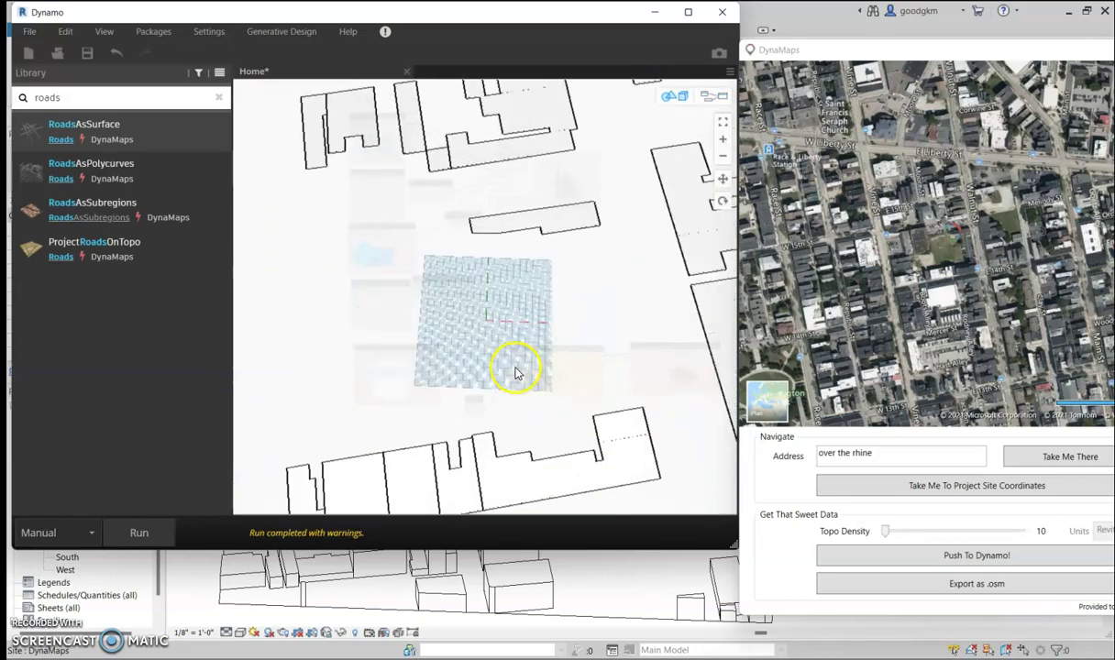
pyautogui.scroll(5, 515, 373)
pyautogui.moveTo(550, 217); pyautogui.dragTo(540, 248, button='right')
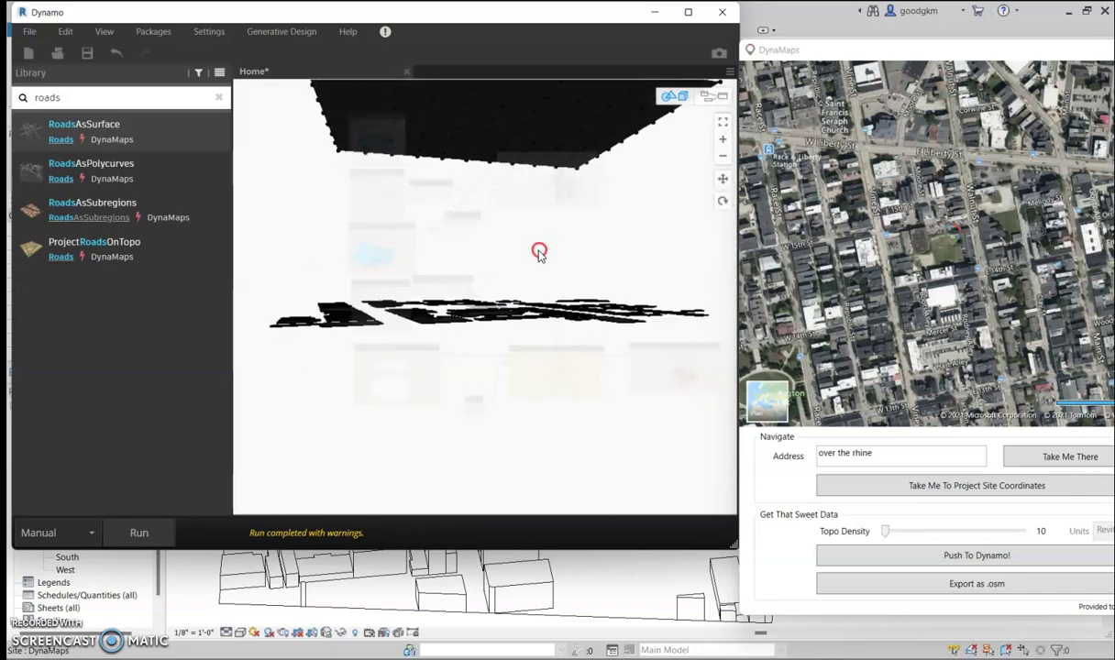
pyautogui.click(696, 96)
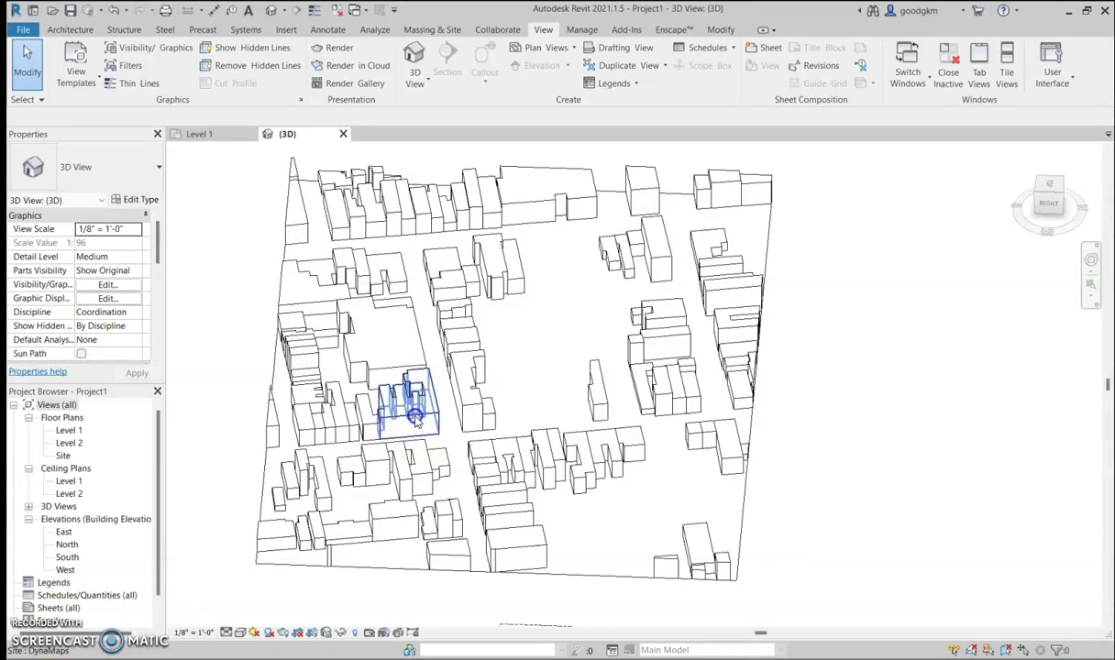
# Select one building in Revit's 3D view, check its view-specific element graphics settings and close the dialog
pyautogui.click(415, 417)
pyautogui.click(409, 414)
pyautogui.click(412, 399)
pyautogui.rightClick(423, 406)
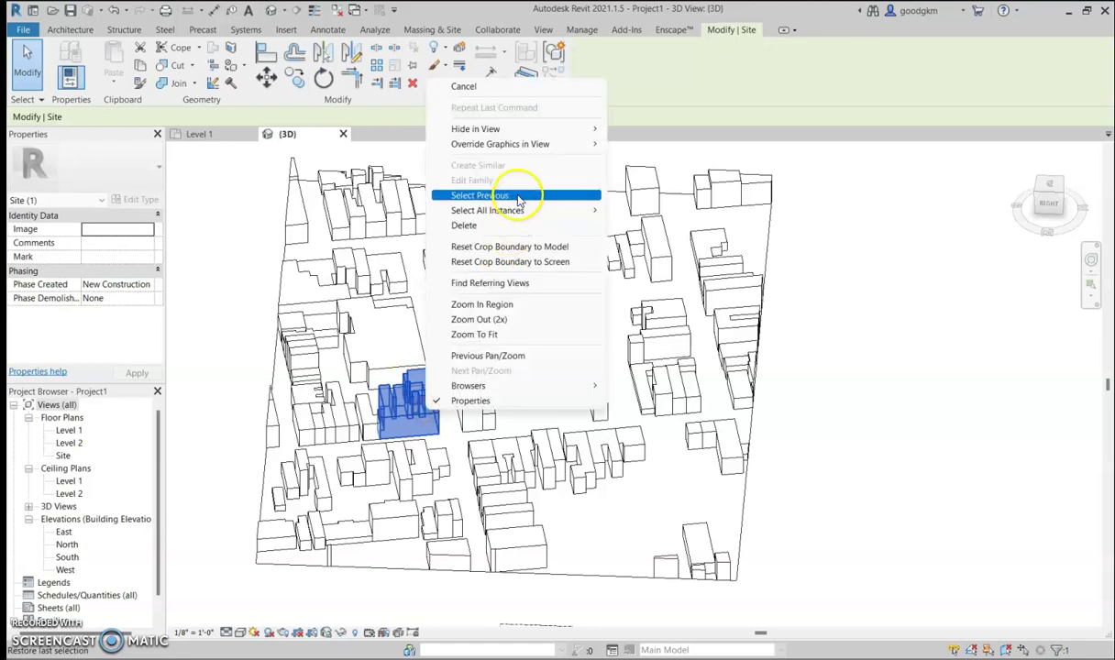
pyautogui.click(631, 138)
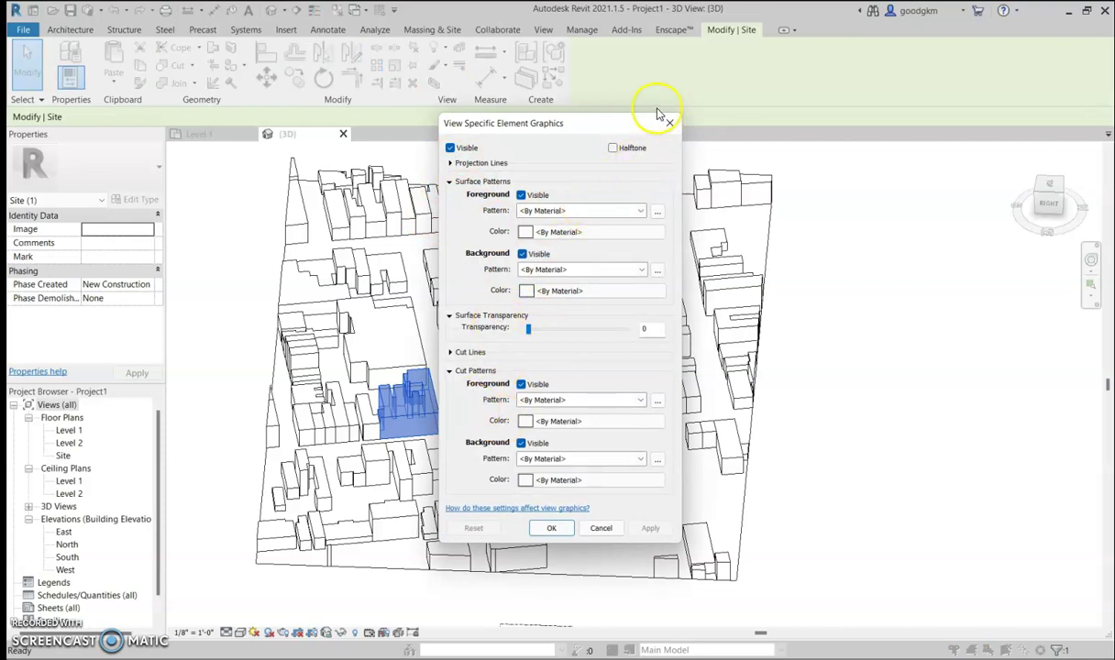
pyautogui.click(666, 124)
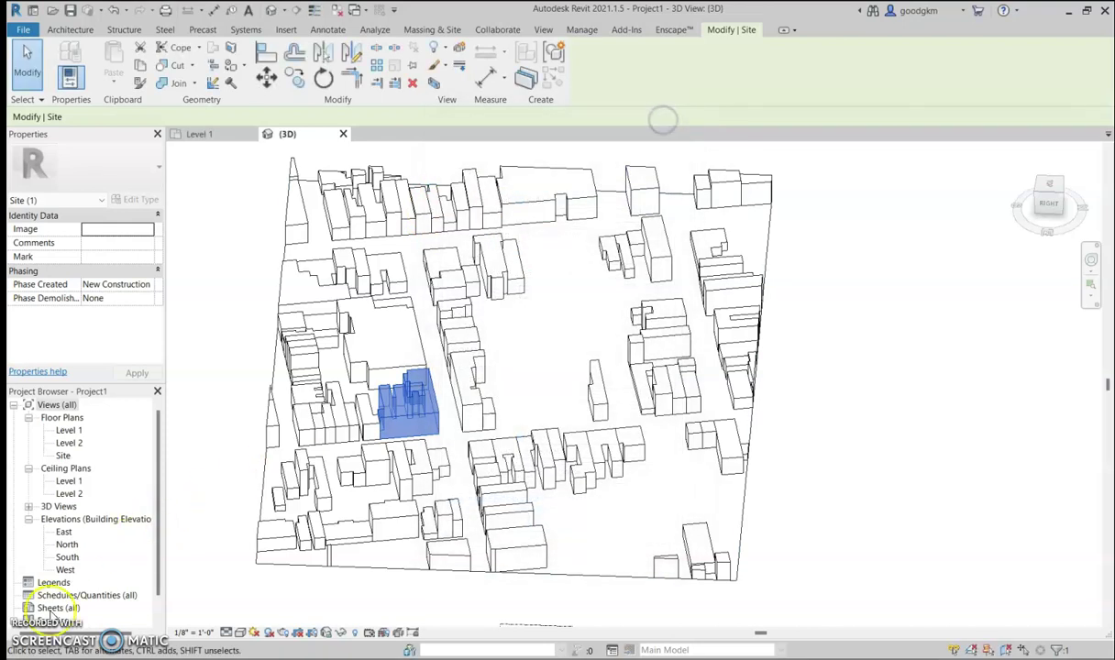